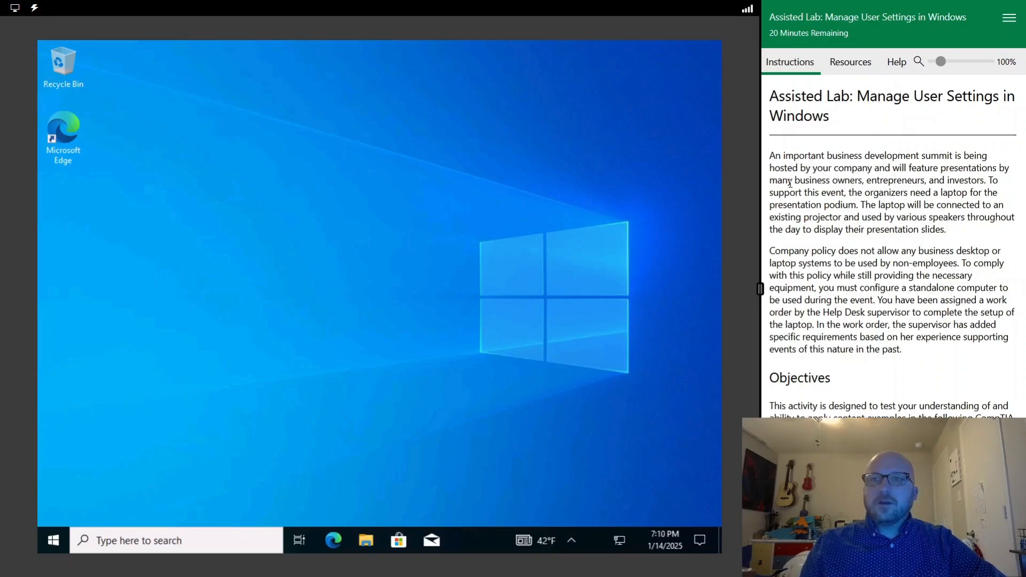
# Read the lab scenario and the first instructions of the Create user section
pyautogui.moveTo(773, 156); pyautogui.dragTo(922, 348)
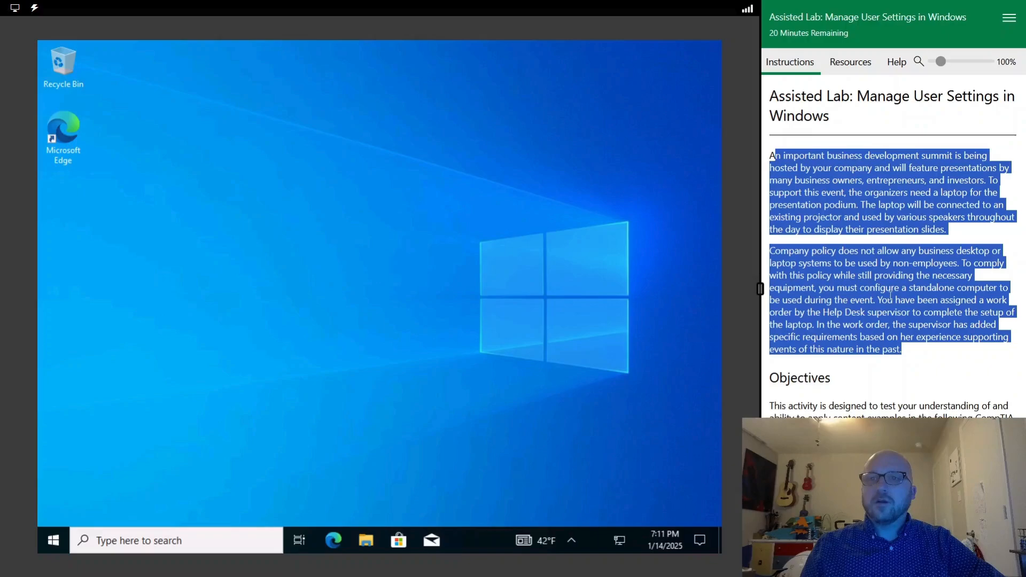
pyautogui.click(873, 289)
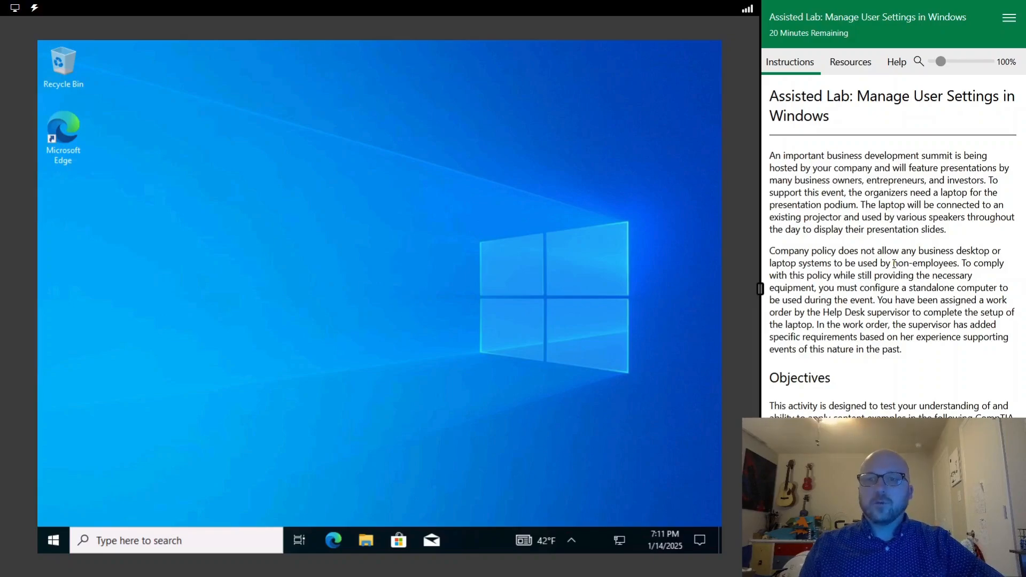
pyautogui.scroll(-10, 914, 270)
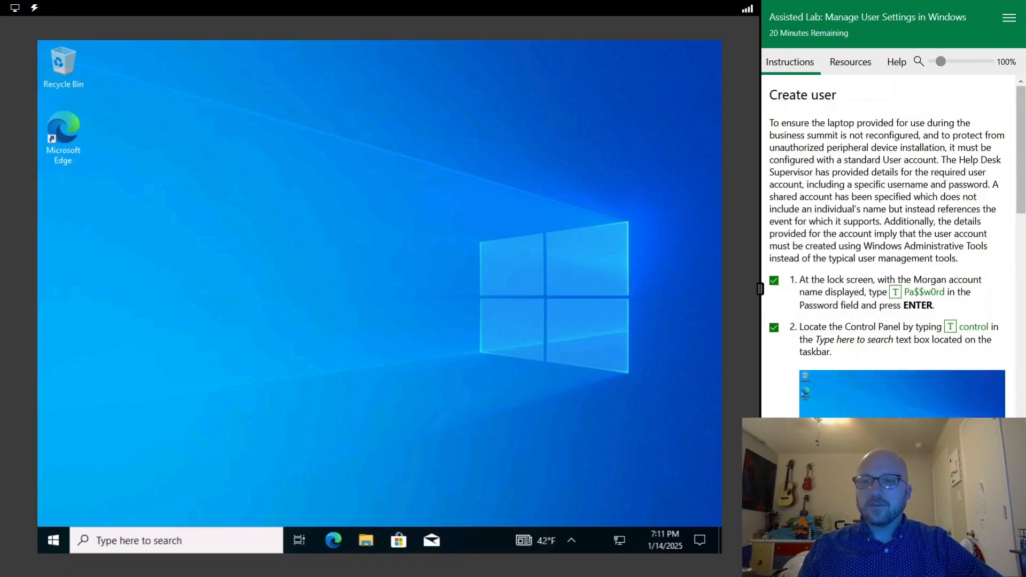
pyautogui.moveTo(771, 119); pyautogui.dragTo(976, 259)
pyautogui.click(982, 262)
pyautogui.scroll(-3, 937, 241)
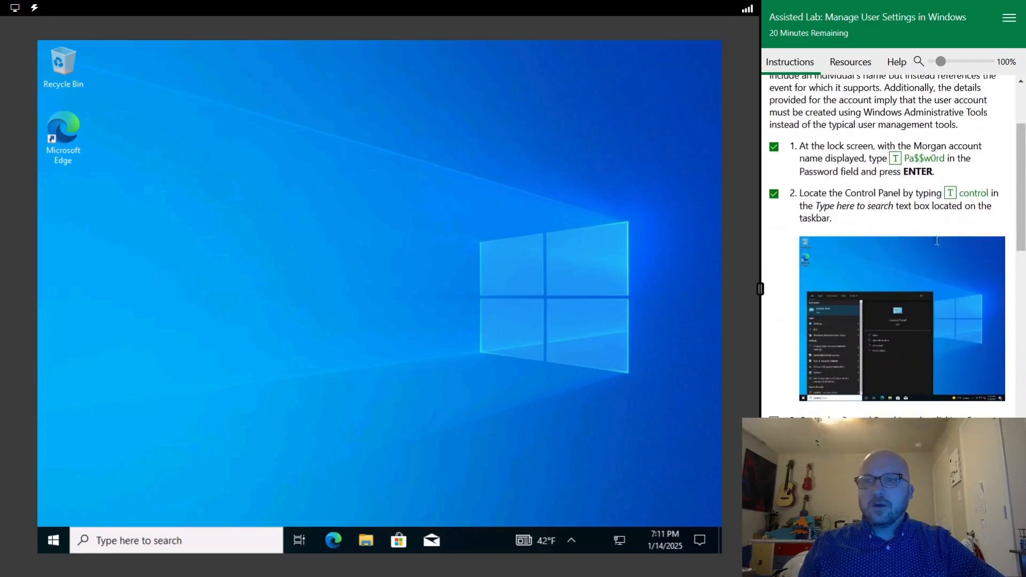
pyautogui.scroll(-2, 928, 235)
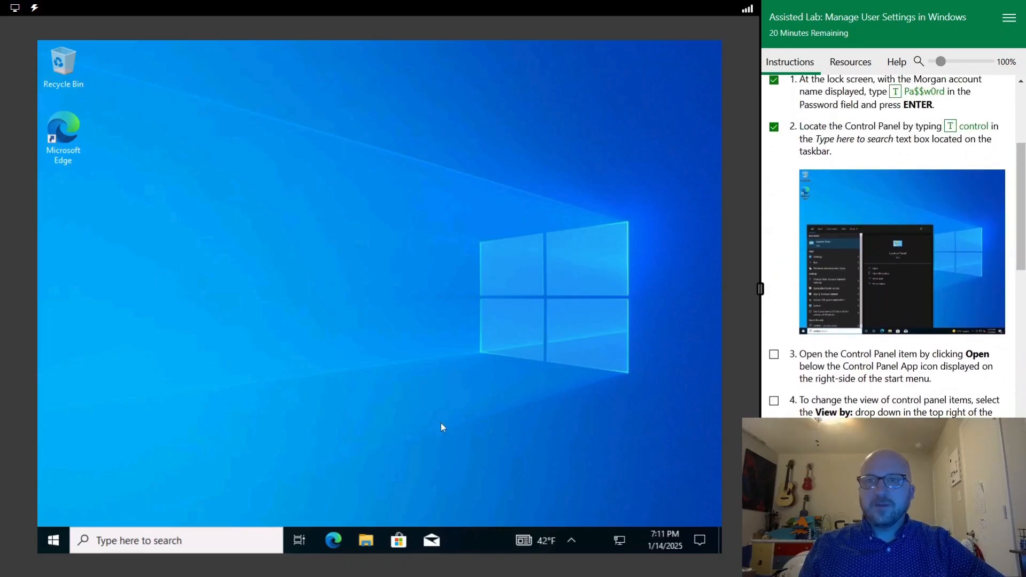
# Find and open Control Panel, and set its view to Large icons
pyautogui.click(140, 544)
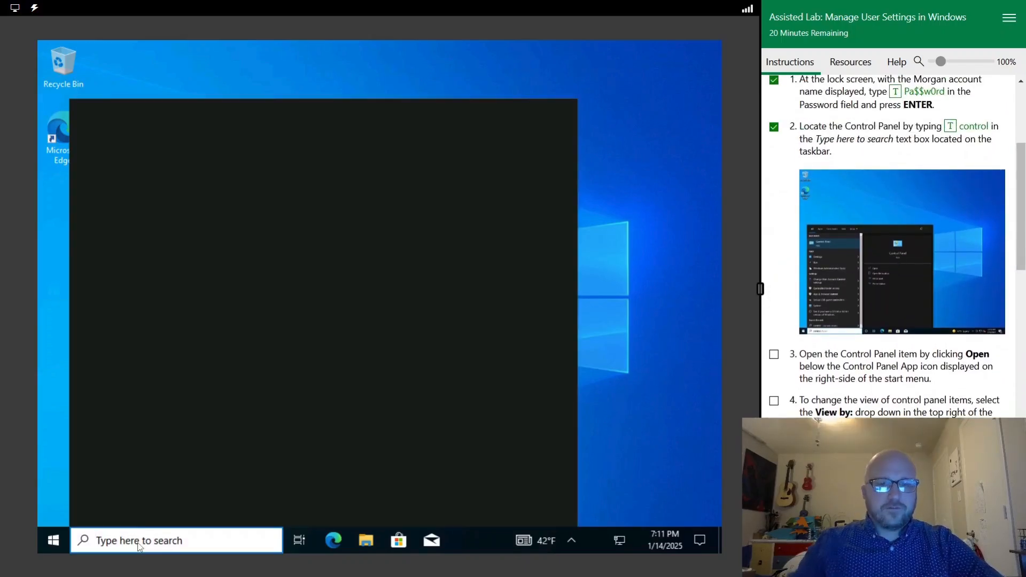
pyautogui.write('control')
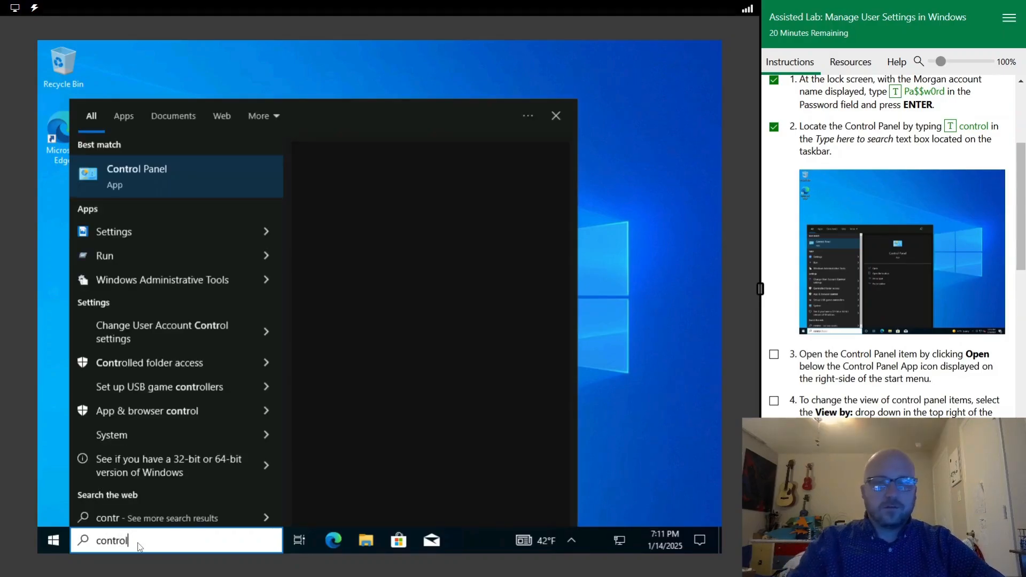
pyautogui.click(192, 184)
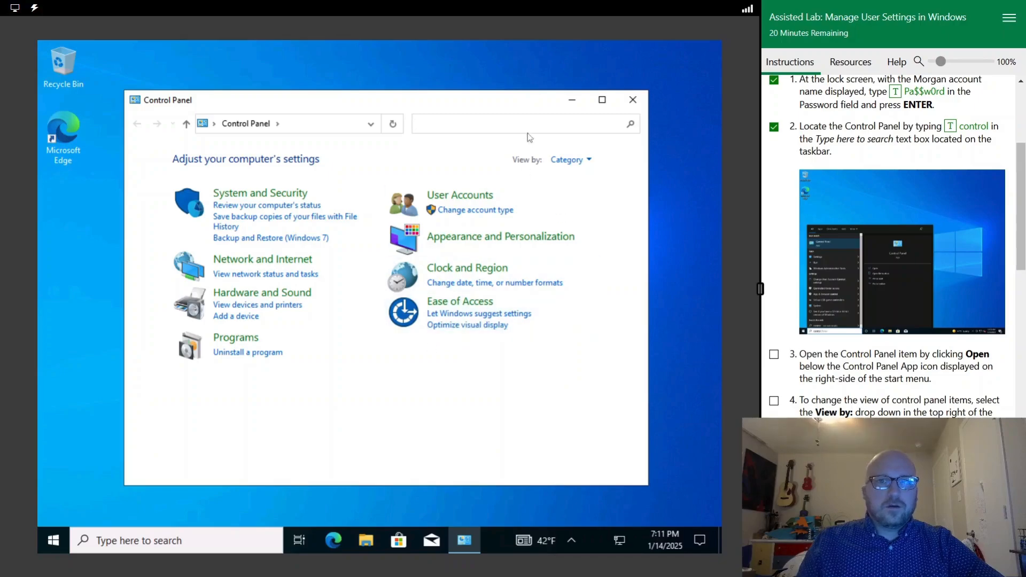
pyautogui.click(570, 160)
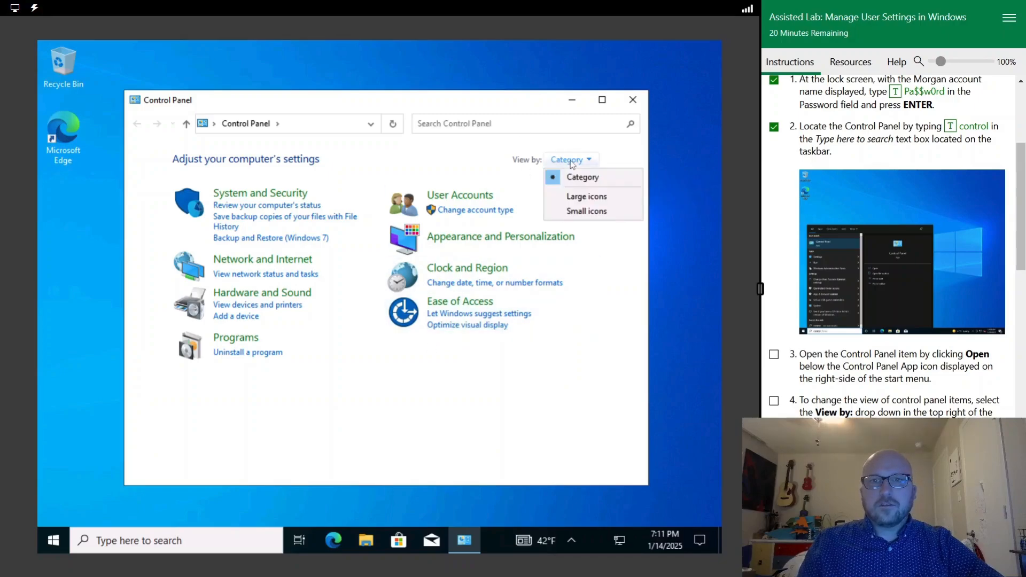
pyautogui.click(582, 197)
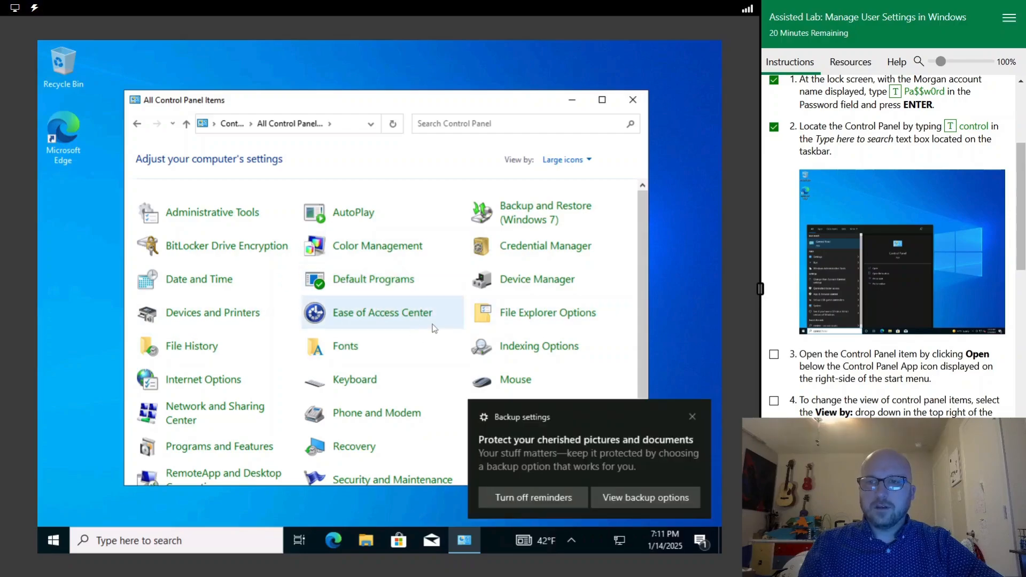
# Dismiss the backup settings notification and open User Accounts from the Control Panel items
pyautogui.scroll(-1, 440, 334)
pyautogui.scroll(-1, 887, 256)
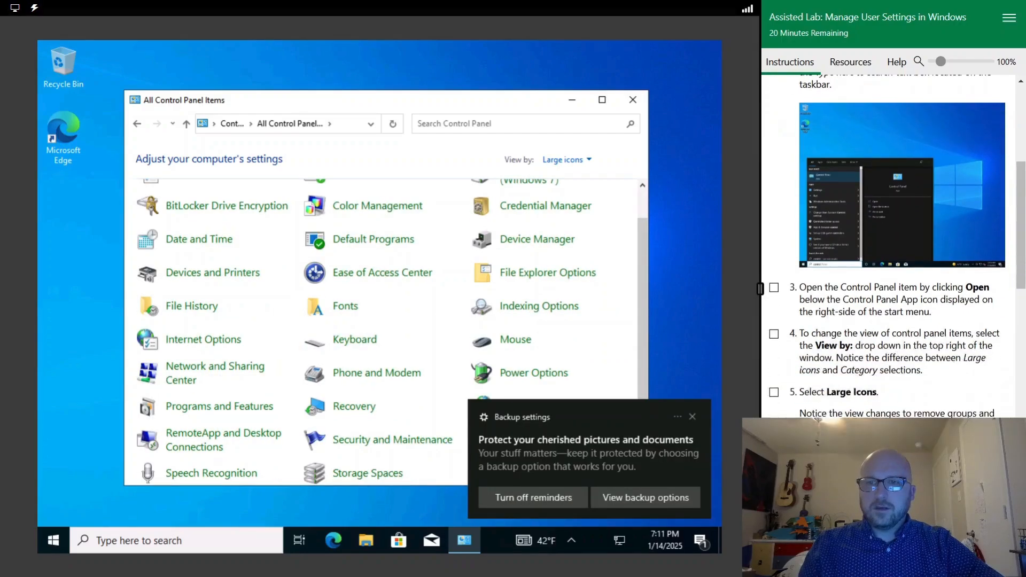
pyautogui.click(692, 417)
pyautogui.scroll(2, 535, 374)
pyautogui.scroll(-3, 261, 413)
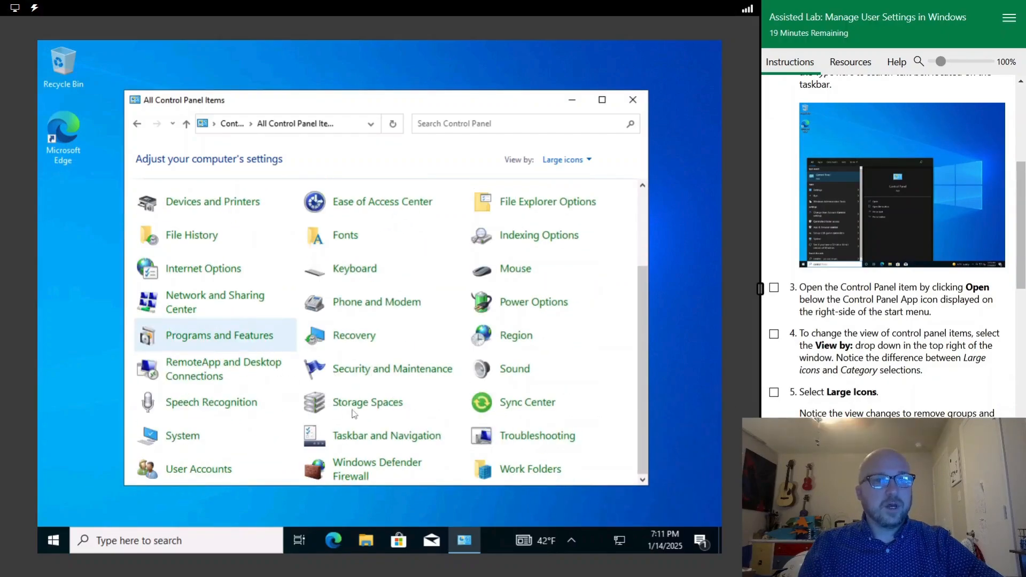
pyautogui.scroll(3, 353, 421)
pyautogui.scroll(-3, 354, 420)
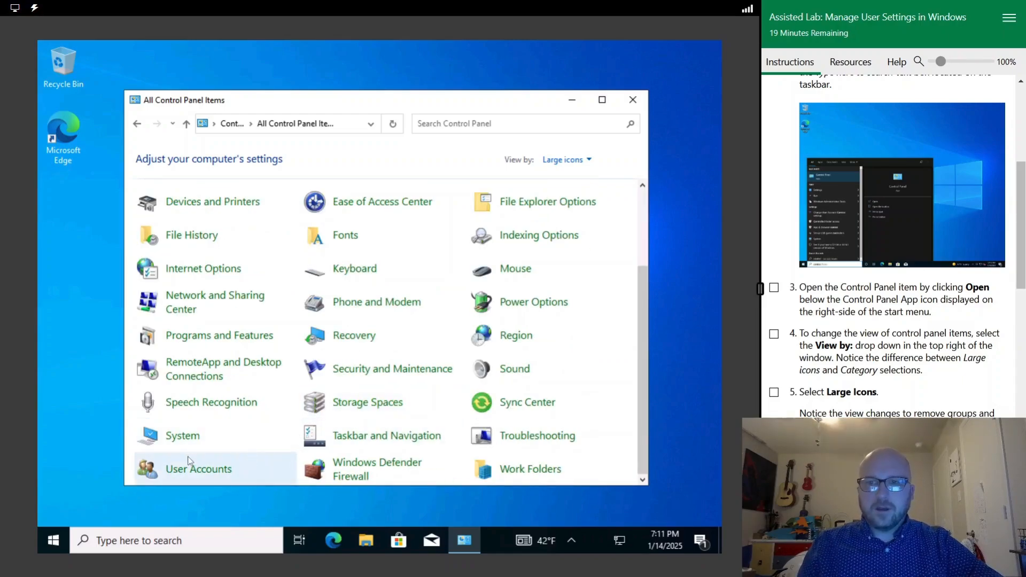
pyautogui.click(194, 470)
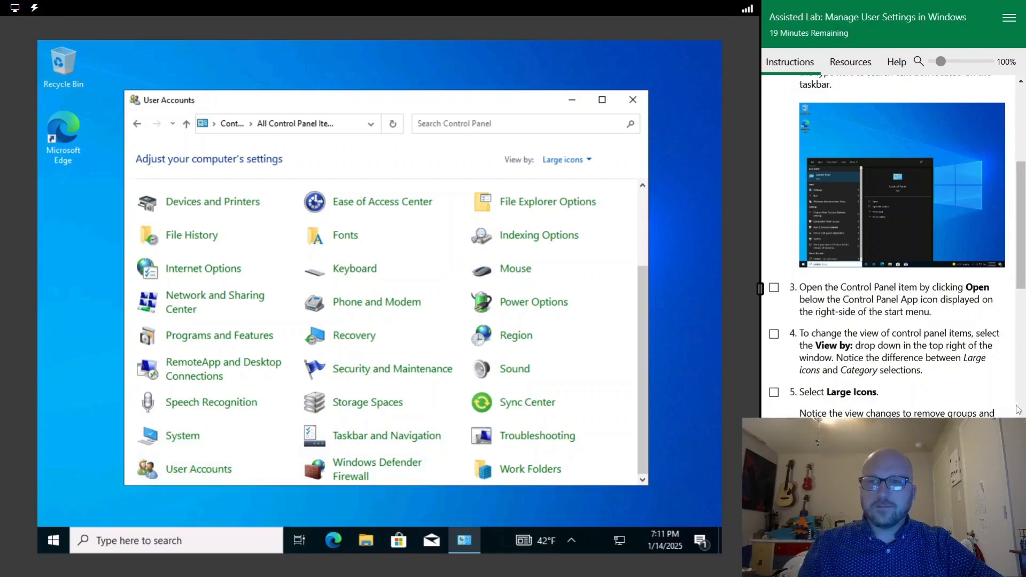
# Check off the lab instructions through step 6 and read on to step 7
pyautogui.scroll(-3, 959, 410)
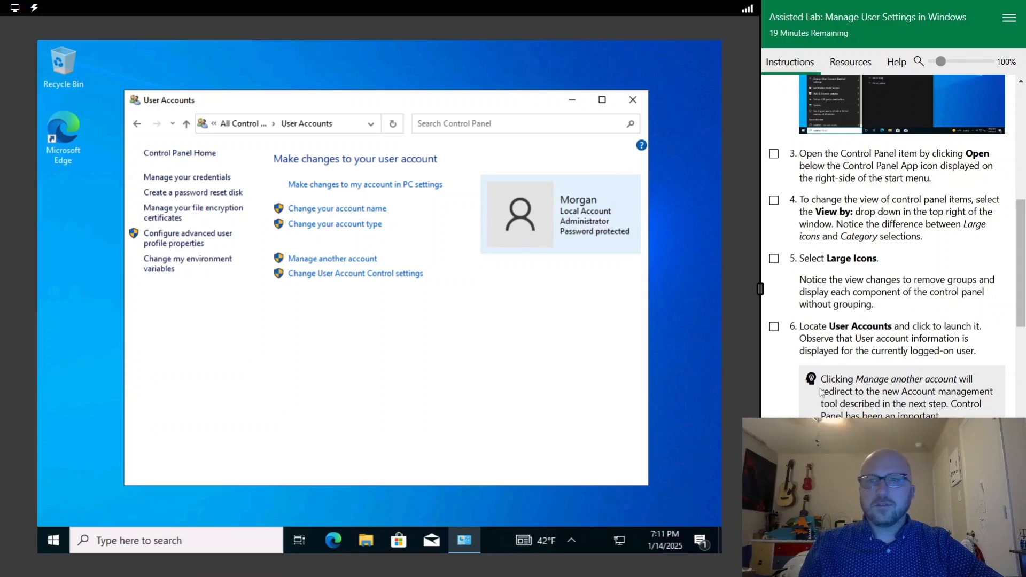
pyautogui.click(774, 327)
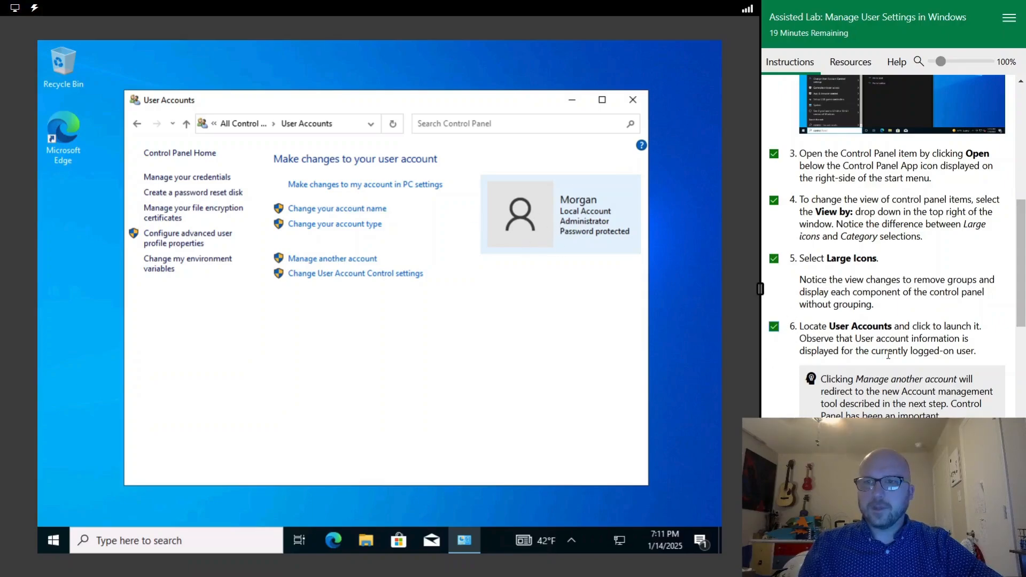
pyautogui.scroll(-1, 855, 321)
pyautogui.scroll(-3, 887, 257)
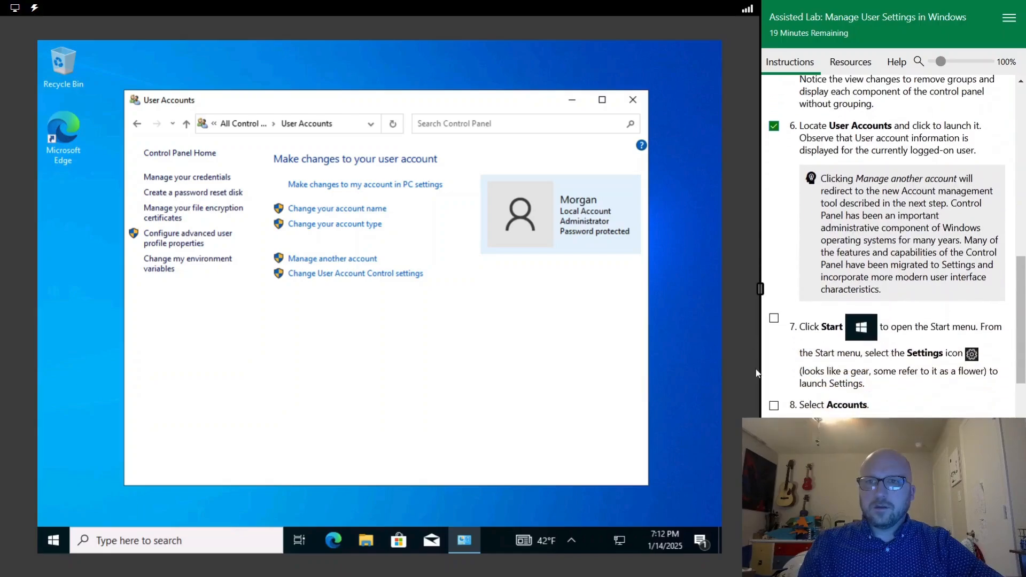
# Open Windows Settings and go to the Accounts category
pyautogui.click(52, 542)
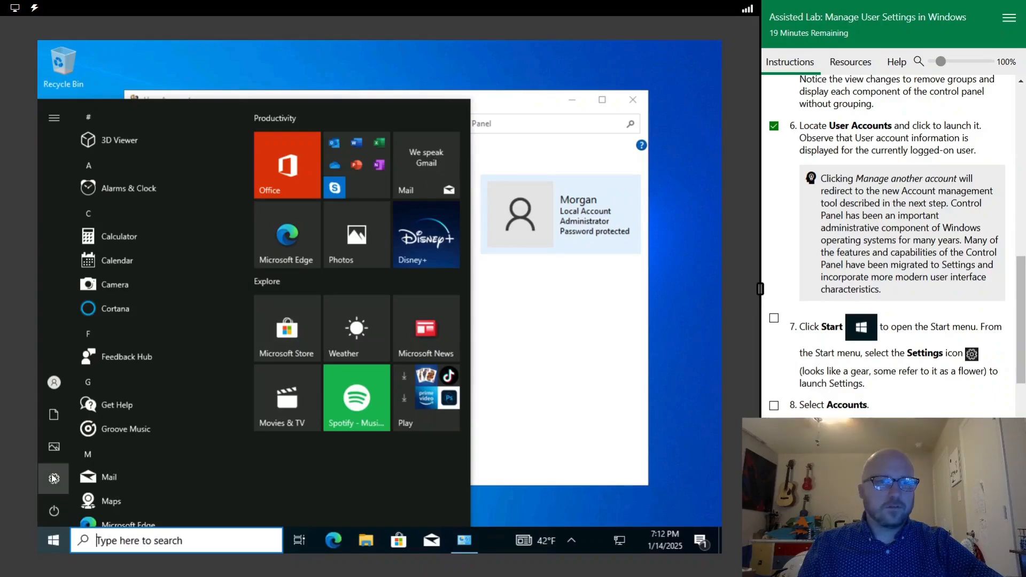
pyautogui.click(53, 479)
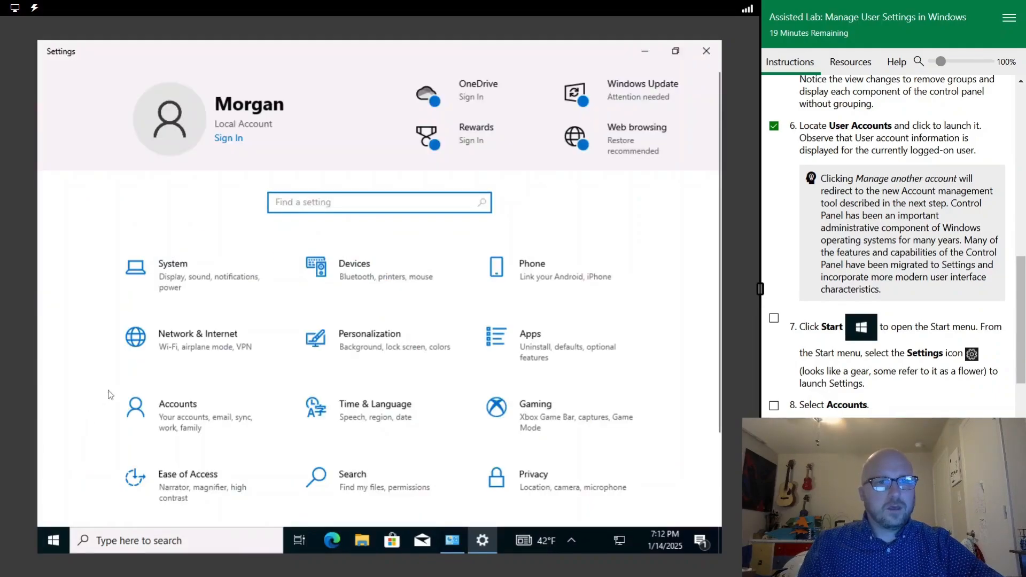
pyautogui.click(180, 404)
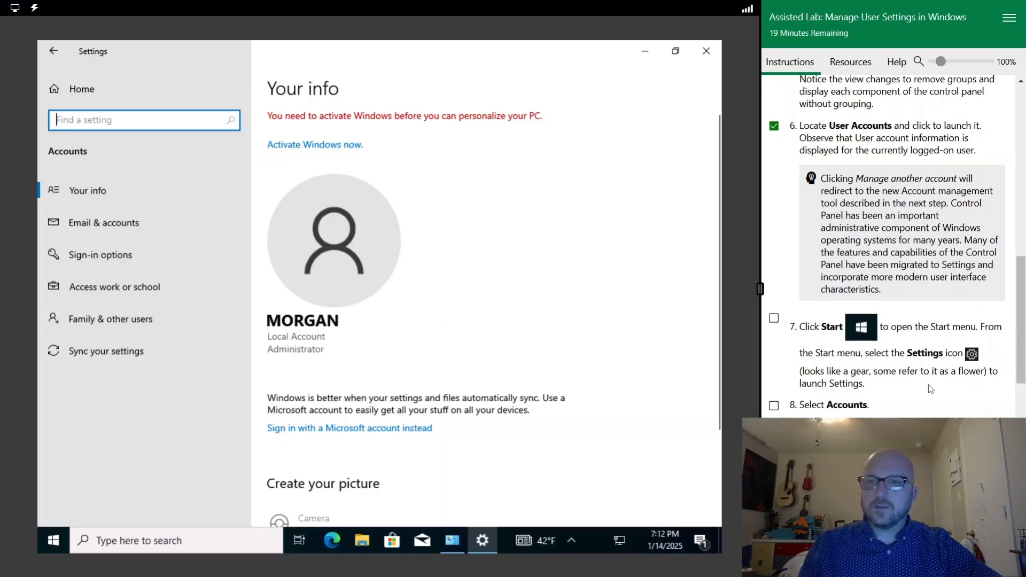
# Search Windows for "administrat", open Windows Administrative Tools, and check off the lab instructions through step 9
pyautogui.scroll(-1, 914, 390)
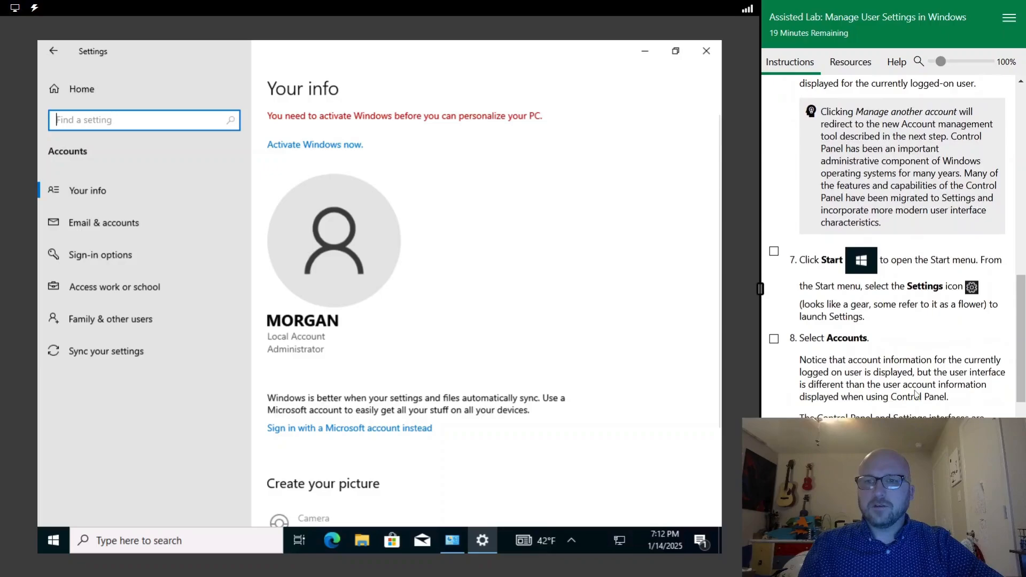
pyautogui.scroll(-1, 894, 395)
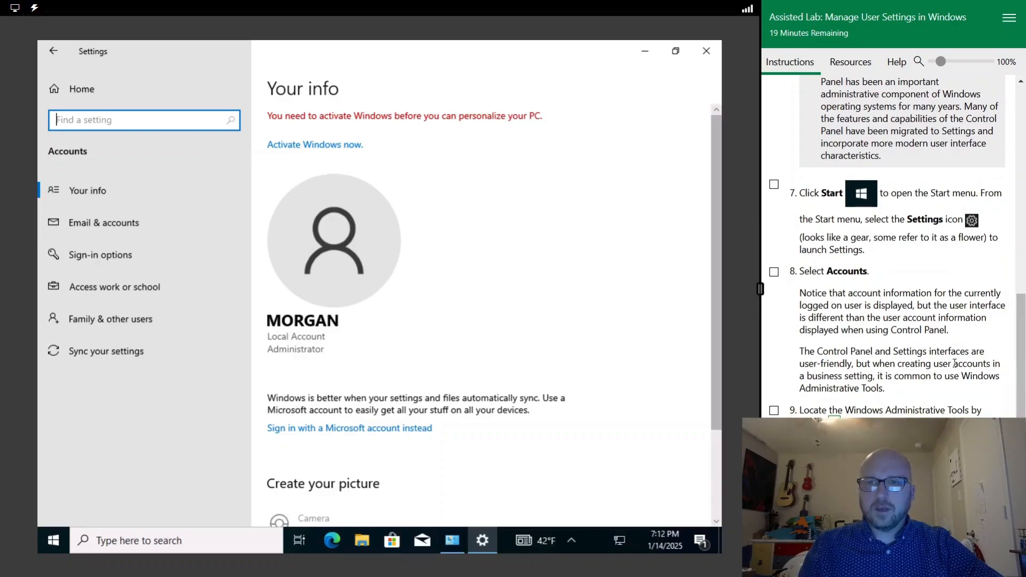
pyautogui.click(175, 539)
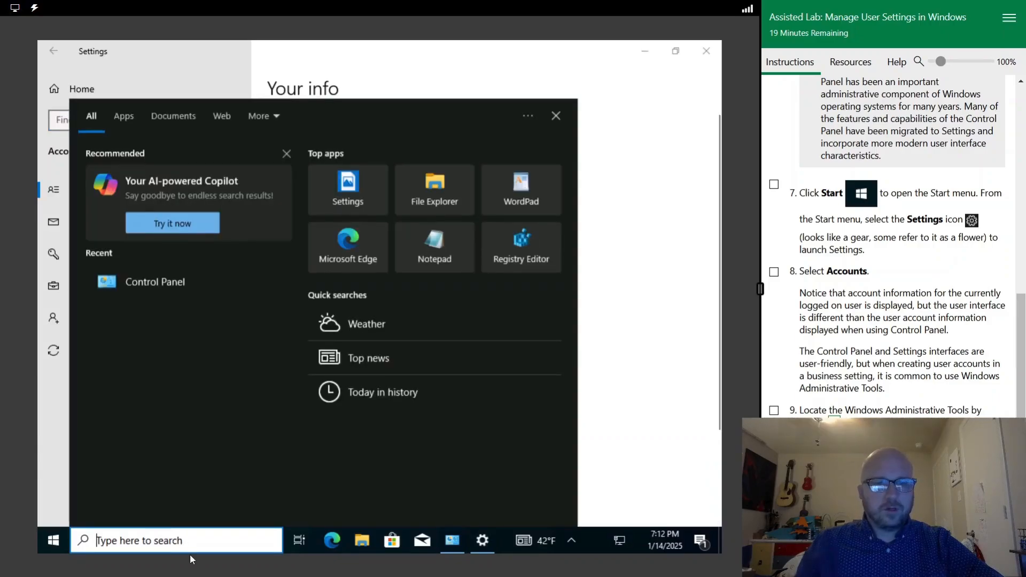
pyautogui.write('adminstrat')
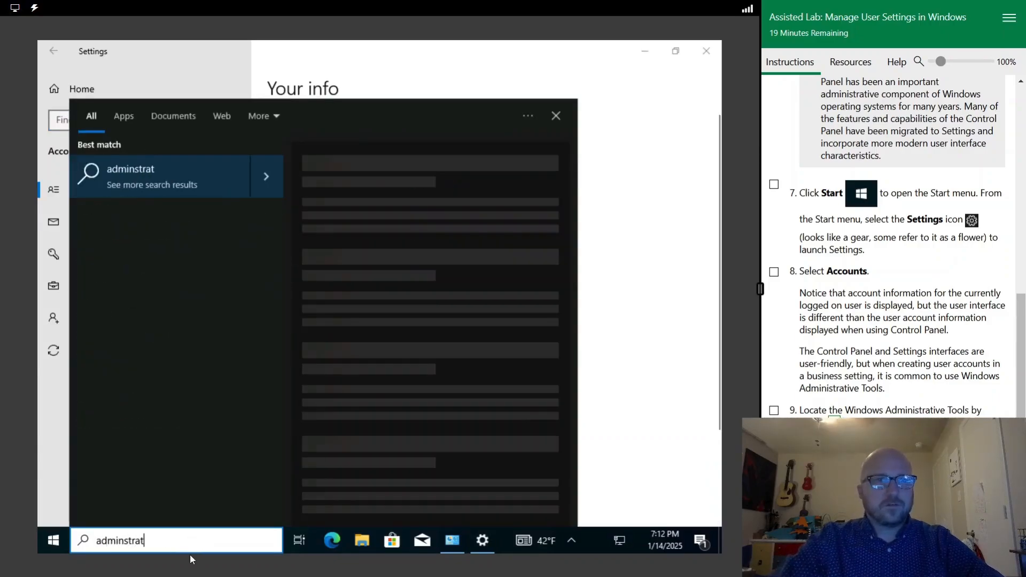
pyautogui.write('ive')
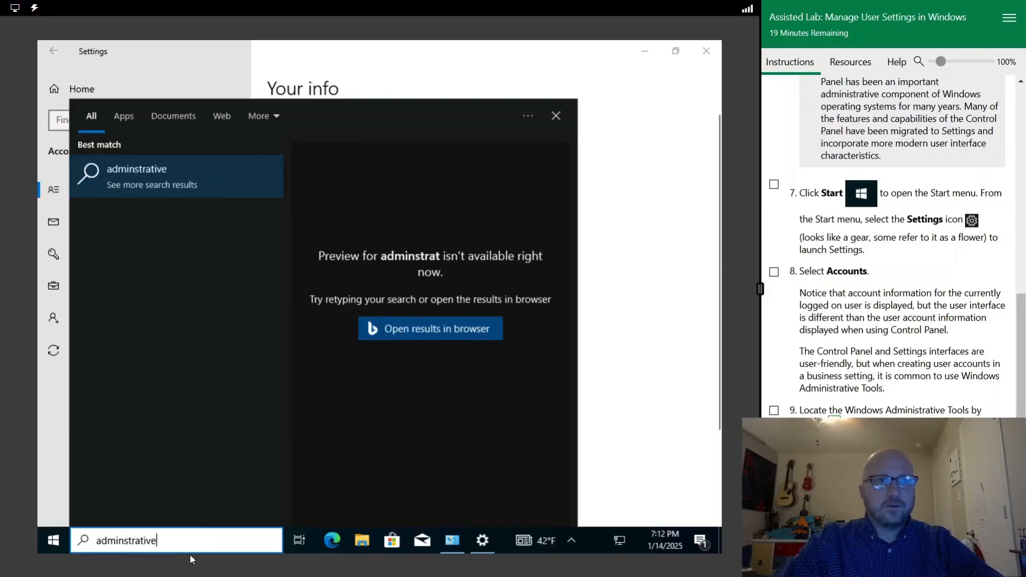
pyautogui.press('BackSpace')
pyautogui.press('BackSpace')
pyautogui.press('BackSpace')
pyautogui.press('BackSpace')
pyautogui.press('BackSpace')
pyautogui.press('BackSpace')
pyautogui.press('BackSpace')
pyautogui.press('BackSpace')
pyautogui.press('BackSpace')
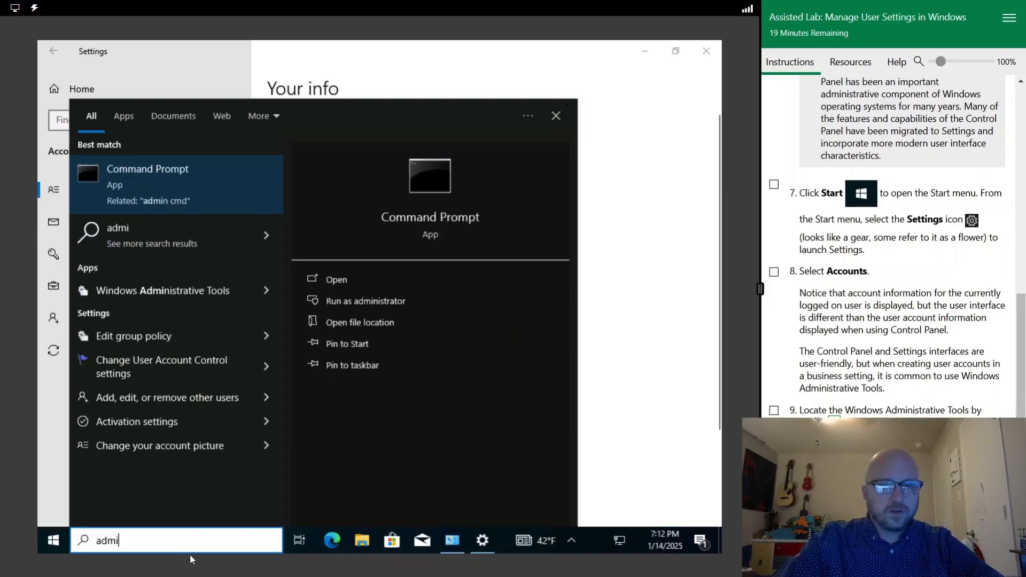
pyautogui.write('nistrat')
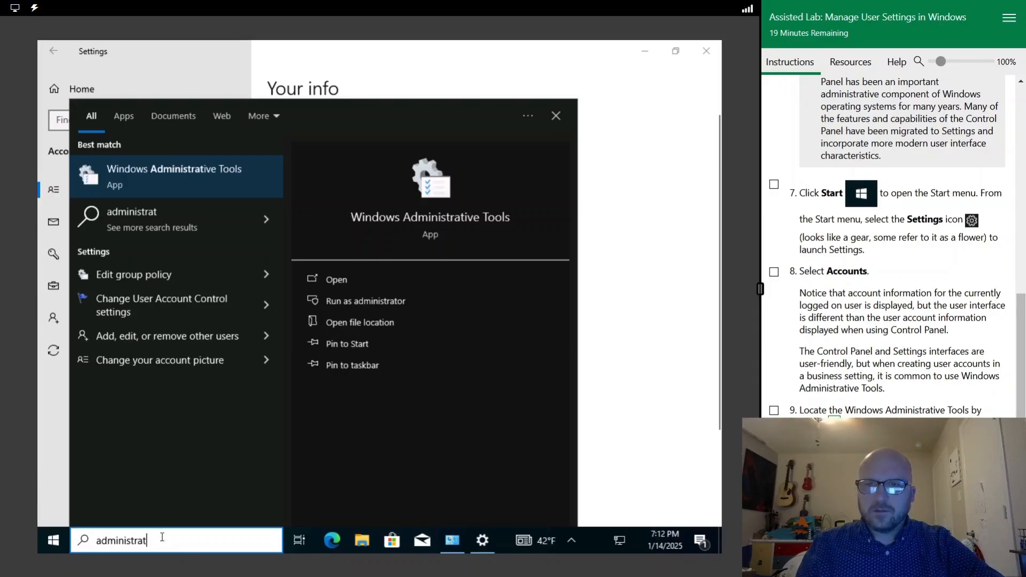
pyautogui.click(175, 172)
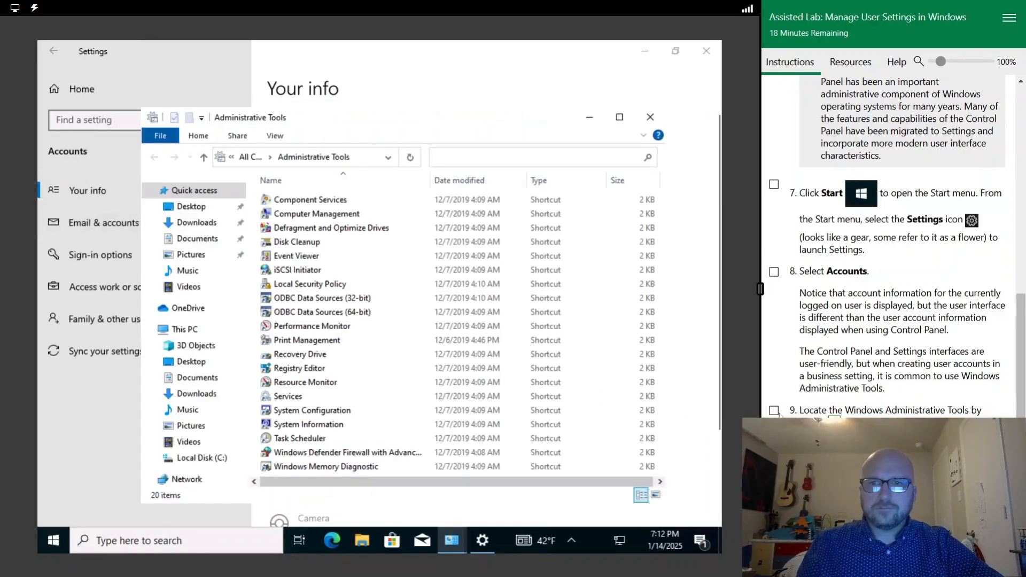
pyautogui.click(775, 411)
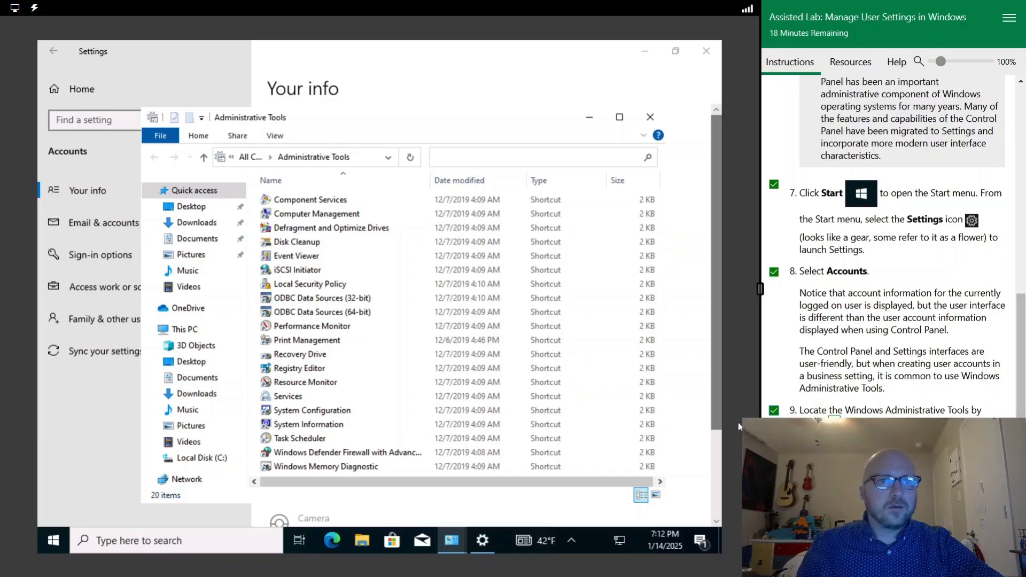
# Open Computer Management and show the Users folder under Local Users and Groups
pyautogui.click(330, 214)
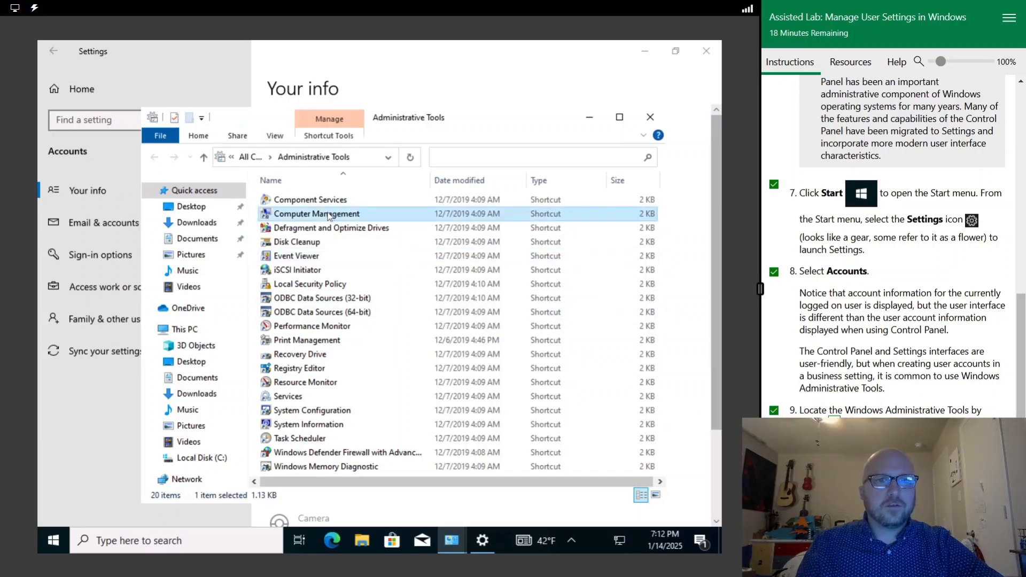
pyautogui.doubleClick(329, 214)
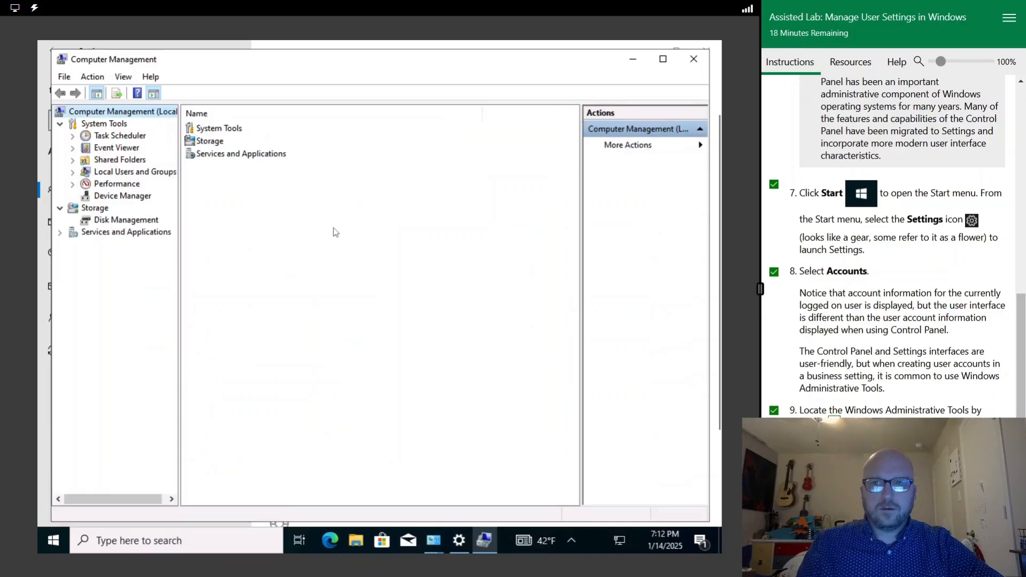
pyautogui.click(72, 172)
pyautogui.click(115, 184)
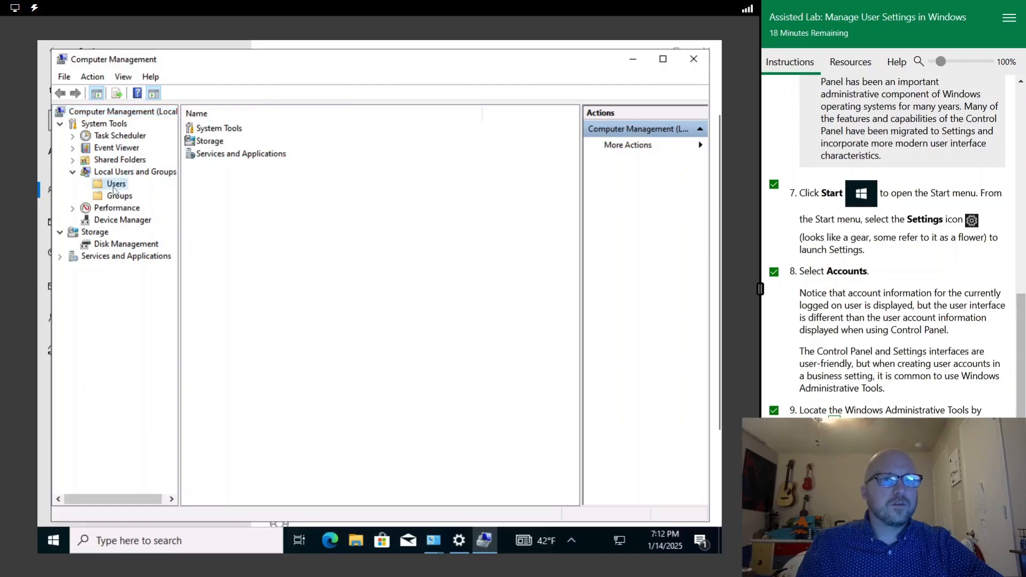
# Open the New User form for adding a local user account
pyautogui.scroll(-3, 817, 418)
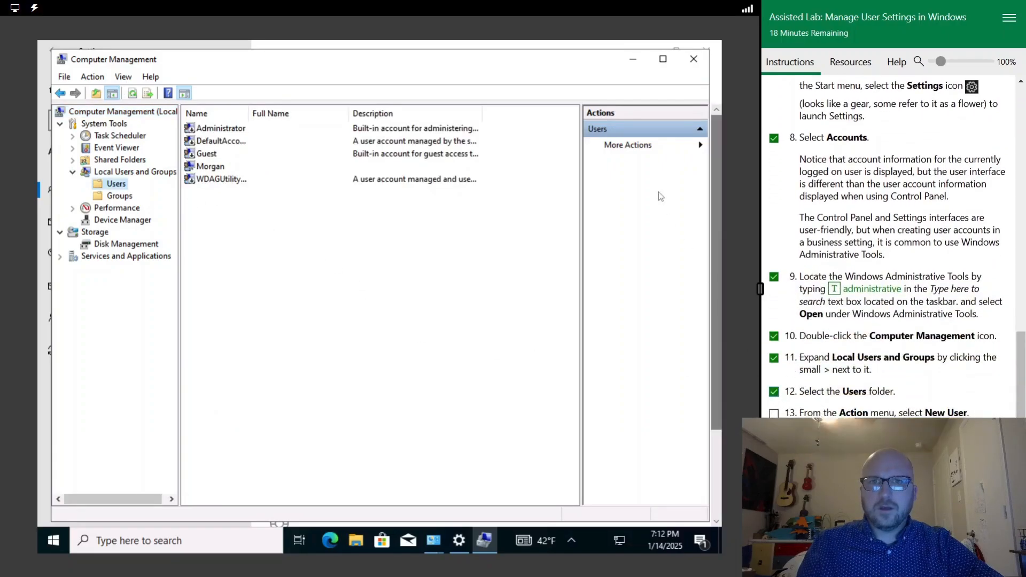
pyautogui.click(633, 145)
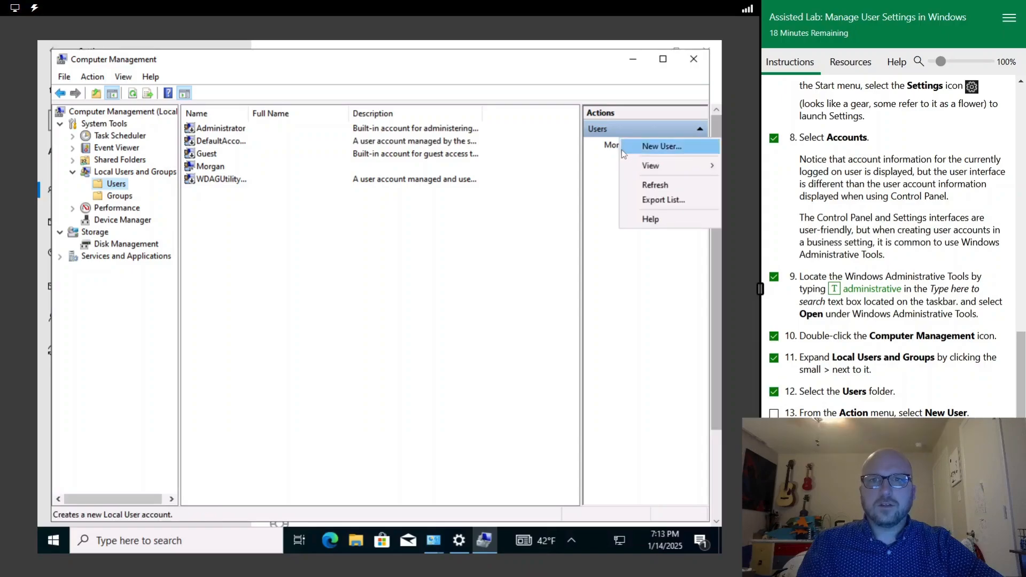
pyautogui.click(651, 147)
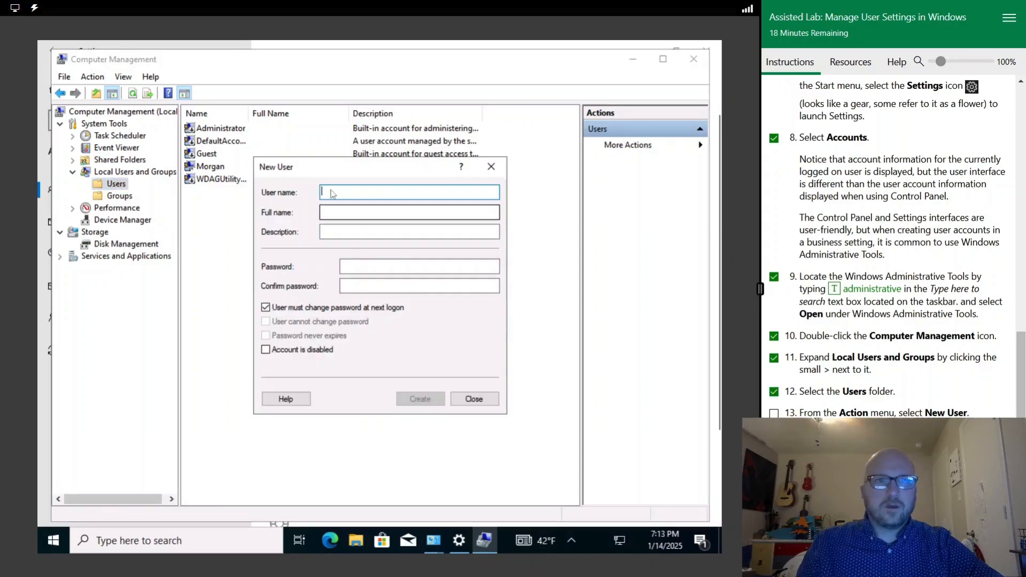
# Enter CEvent as the new account's user name and Conference Event as its full name
pyautogui.scroll(-2, 818, 319)
pyautogui.scroll(-2, 774, 350)
pyautogui.click(898, 322)
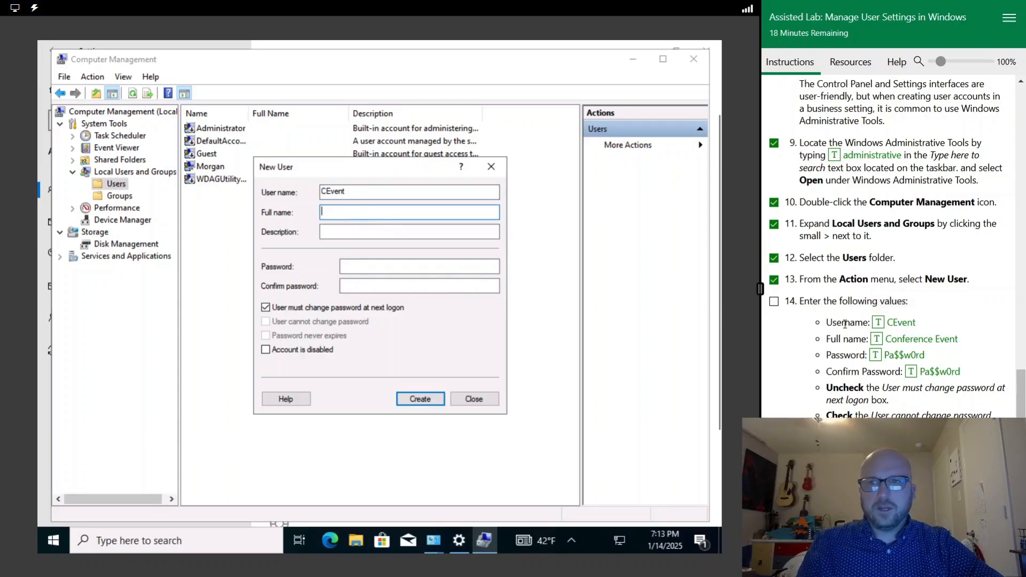
pyautogui.click(908, 340)
pyautogui.click(355, 234)
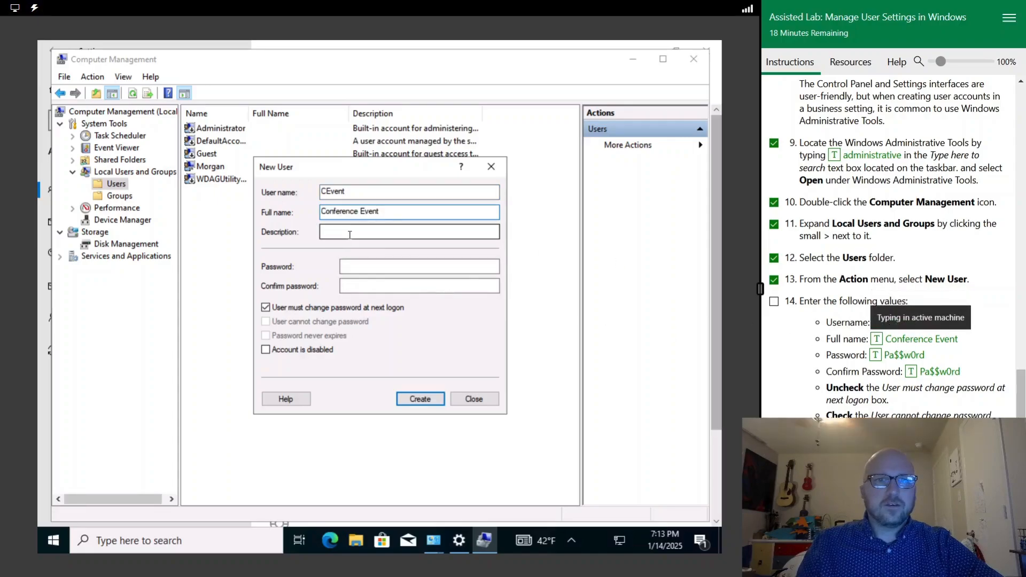
pyautogui.click(892, 362)
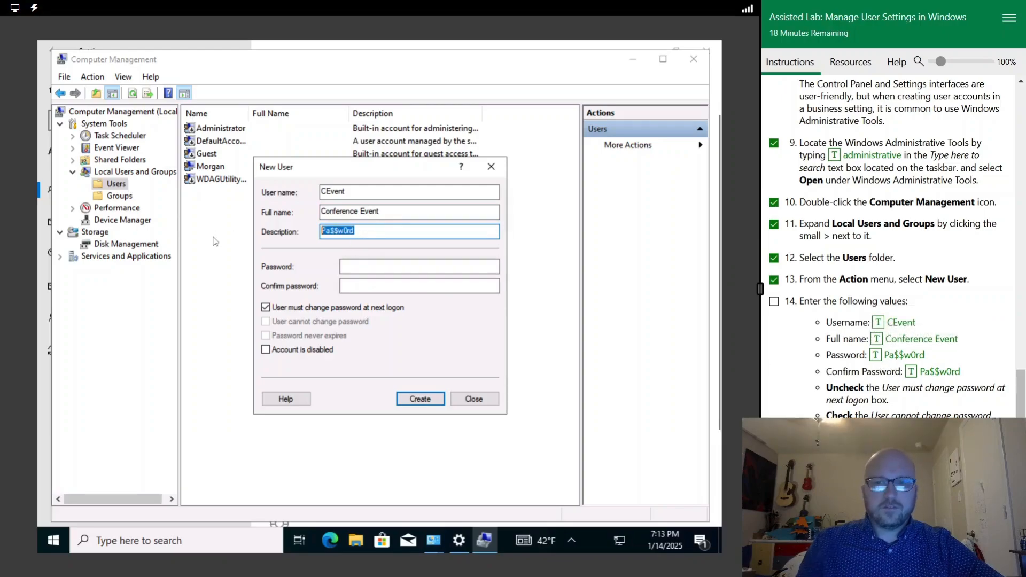
pyautogui.press('BackSpace')
# Enter the new account's password from the lab instructions in both the Password and Confirm password fields
pyautogui.click(364, 267)
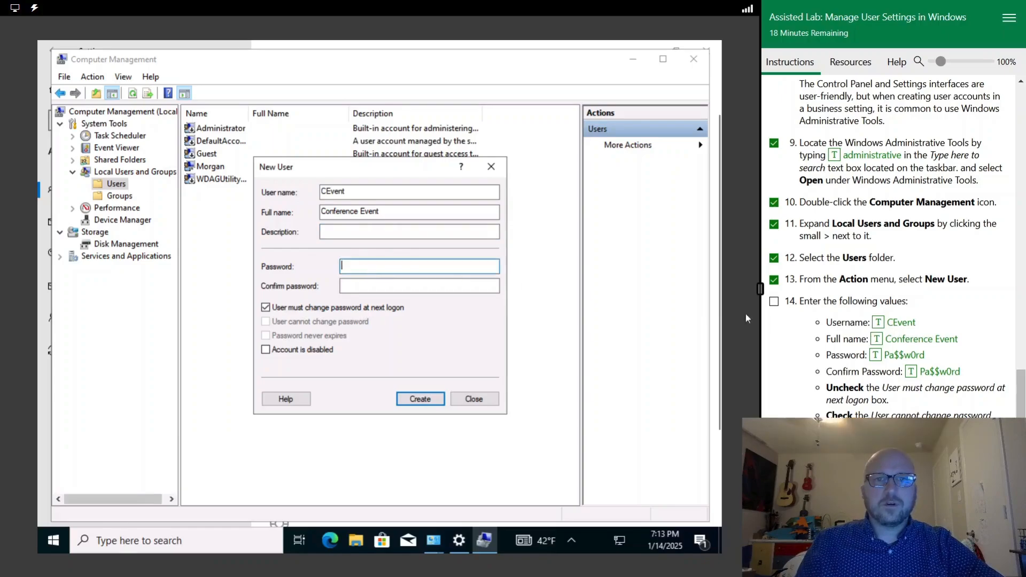
pyautogui.click(903, 357)
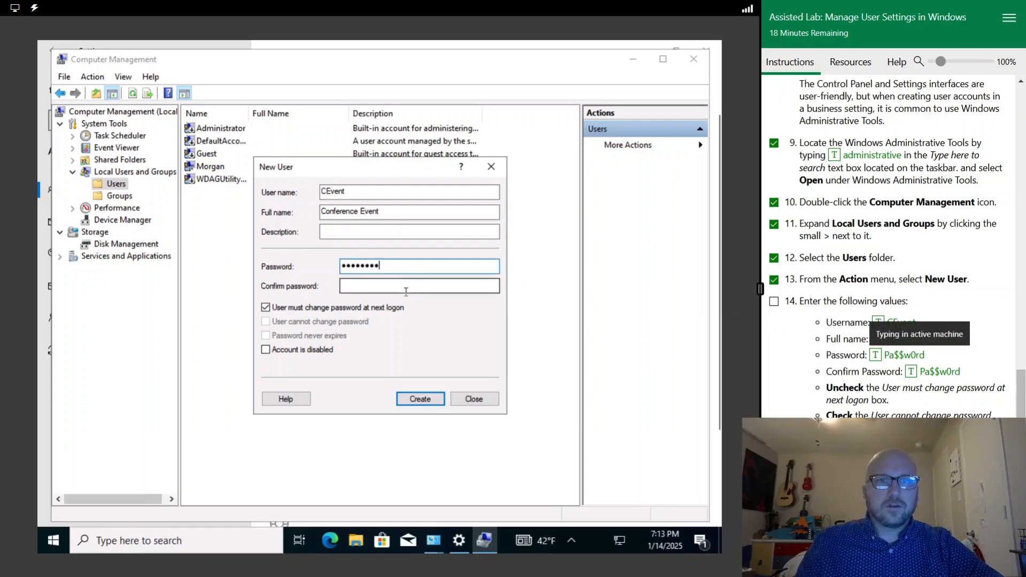
pyautogui.click(929, 374)
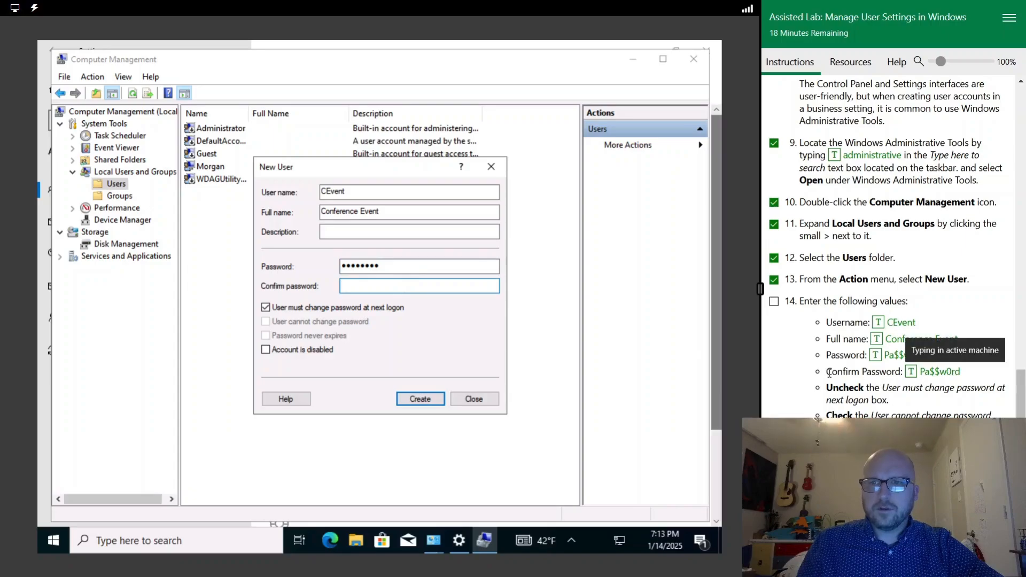
# Turn off the forced password change at next logon, enable User cannot change password and Password never expires, and create the account
pyautogui.click(267, 309)
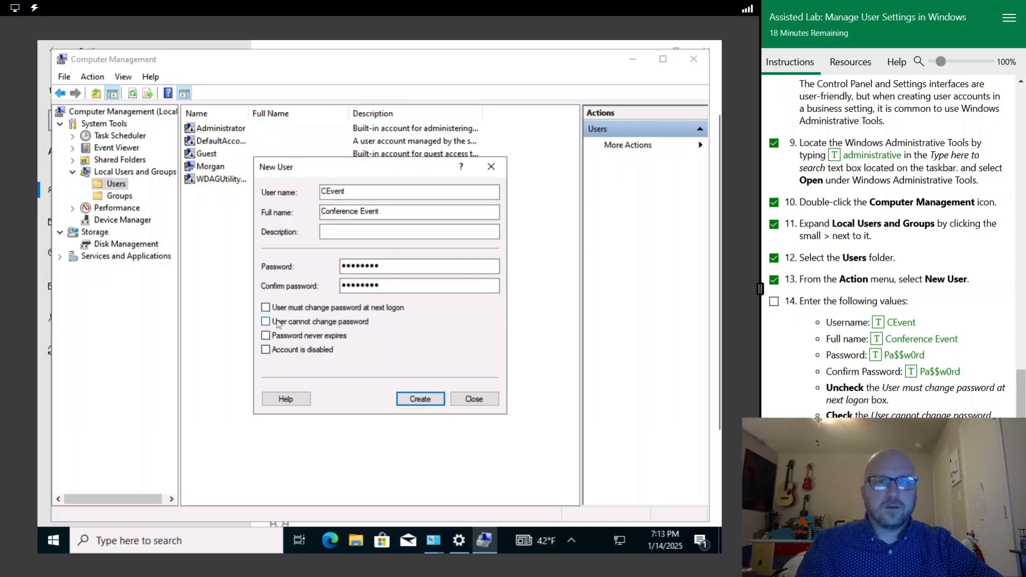
pyautogui.click(278, 322)
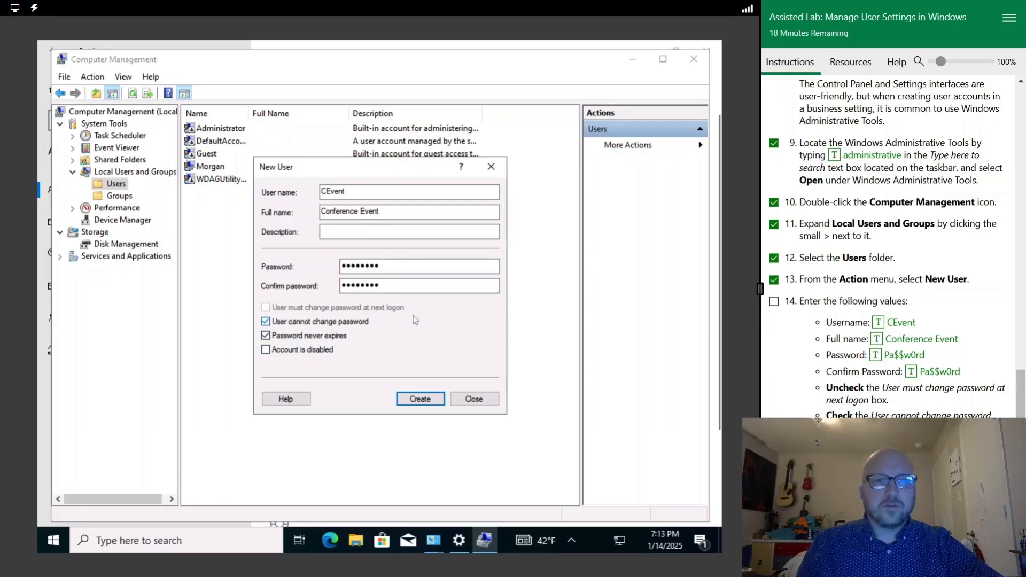
pyautogui.click(412, 401)
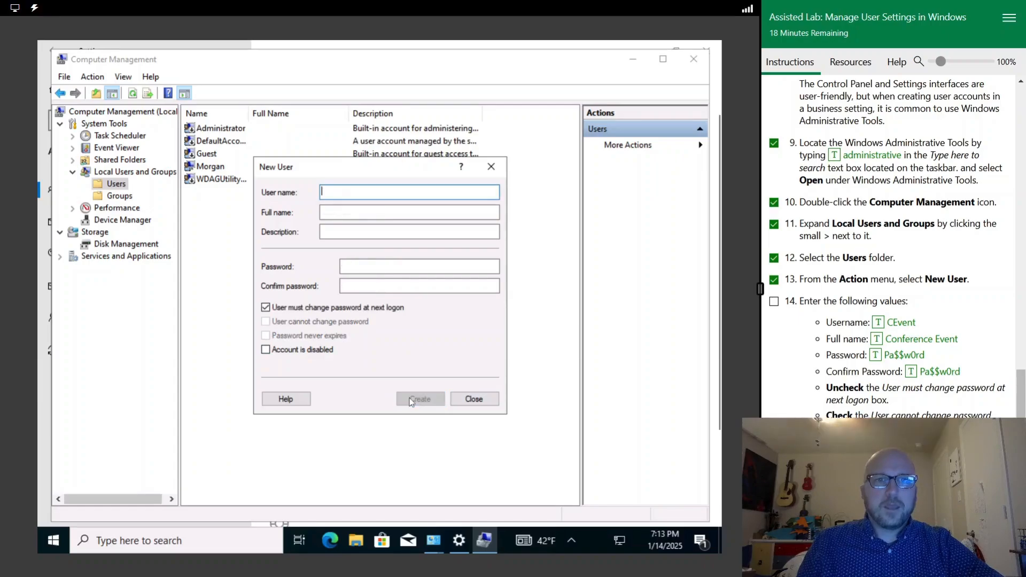
pyautogui.click(470, 397)
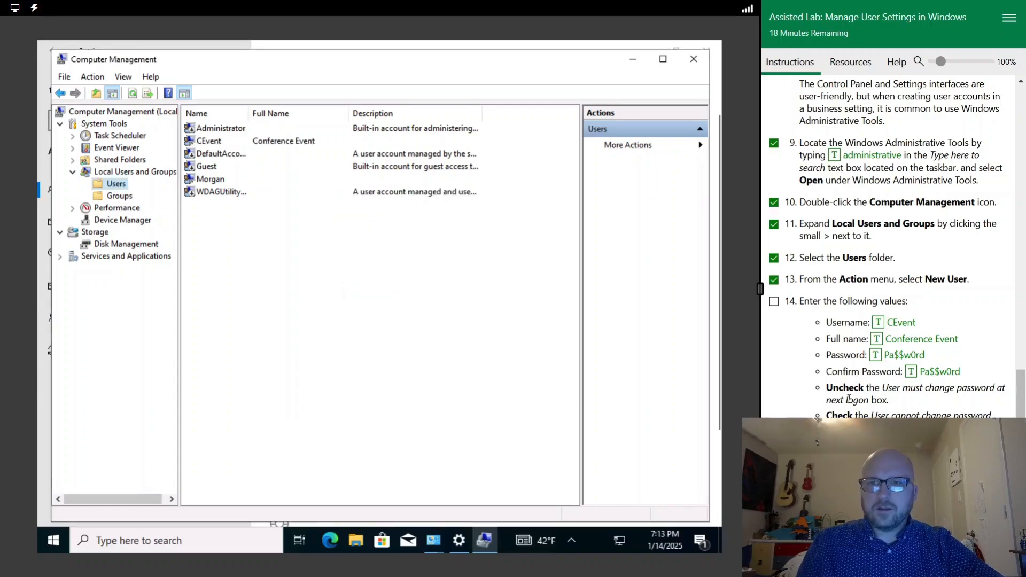
# Check off lab steps 14 and 15 and advance the instructions to the Change date format section
pyautogui.click(232, 143)
pyautogui.scroll(-1, 887, 240)
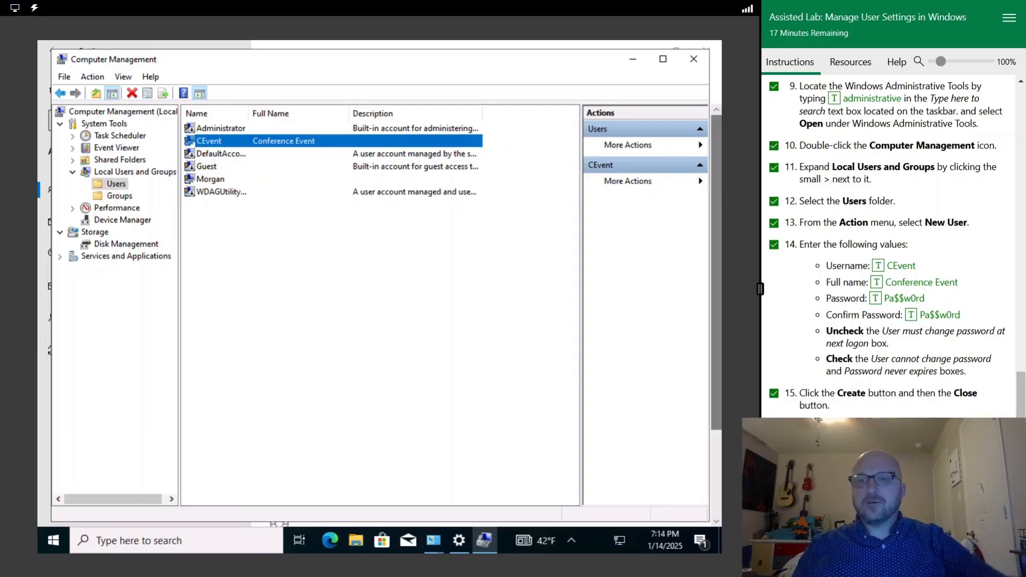
pyautogui.click(999, 563)
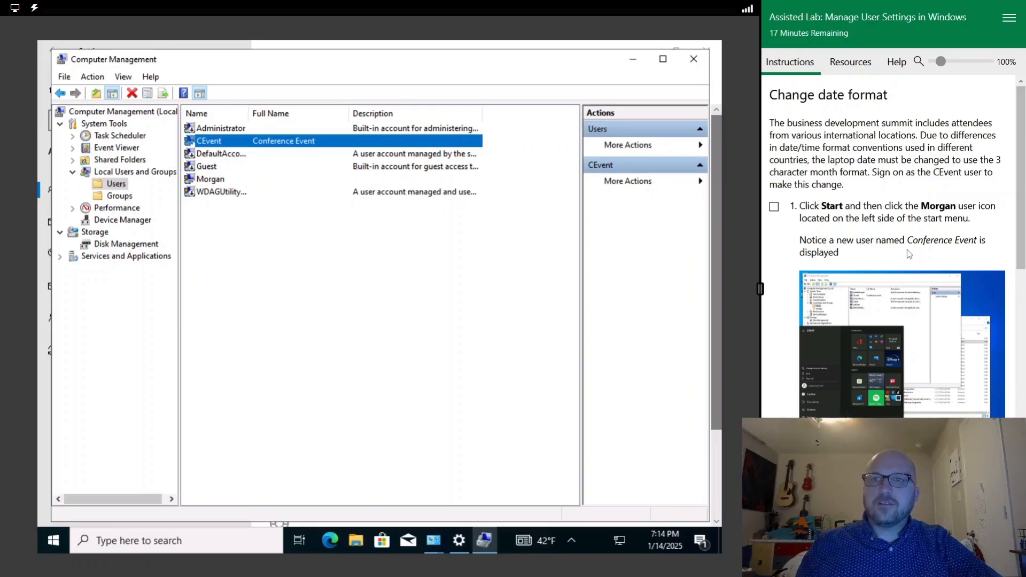
pyautogui.scroll(-1, 908, 239)
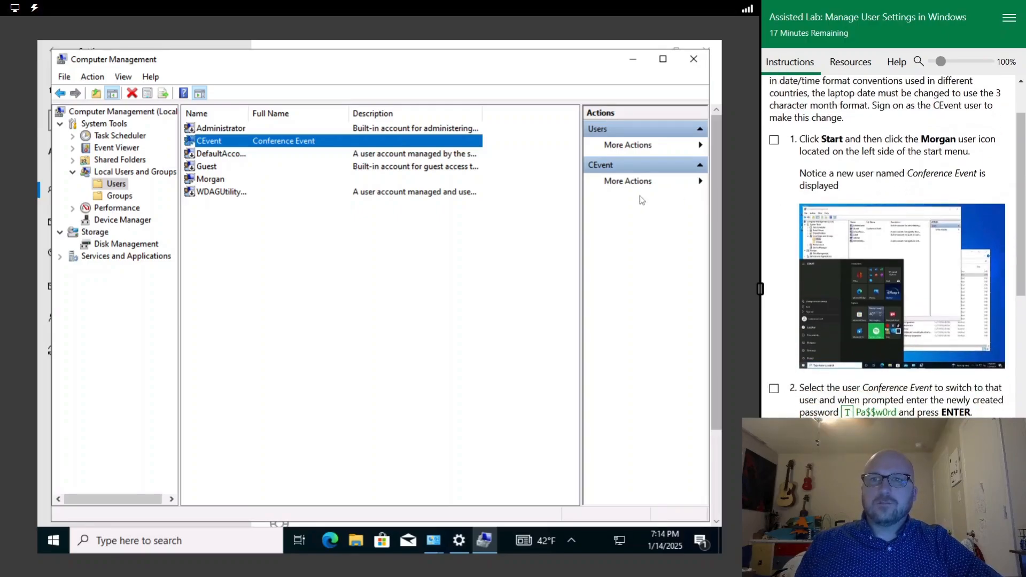
pyautogui.scroll(1, 926, 297)
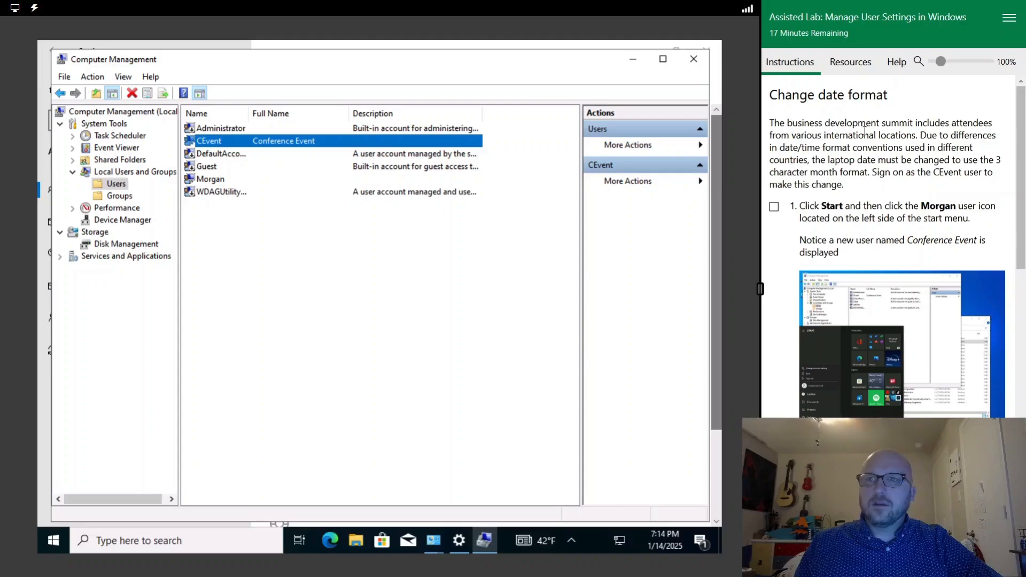
pyautogui.moveTo(793, 148); pyautogui.dragTo(927, 149)
pyautogui.click(936, 151)
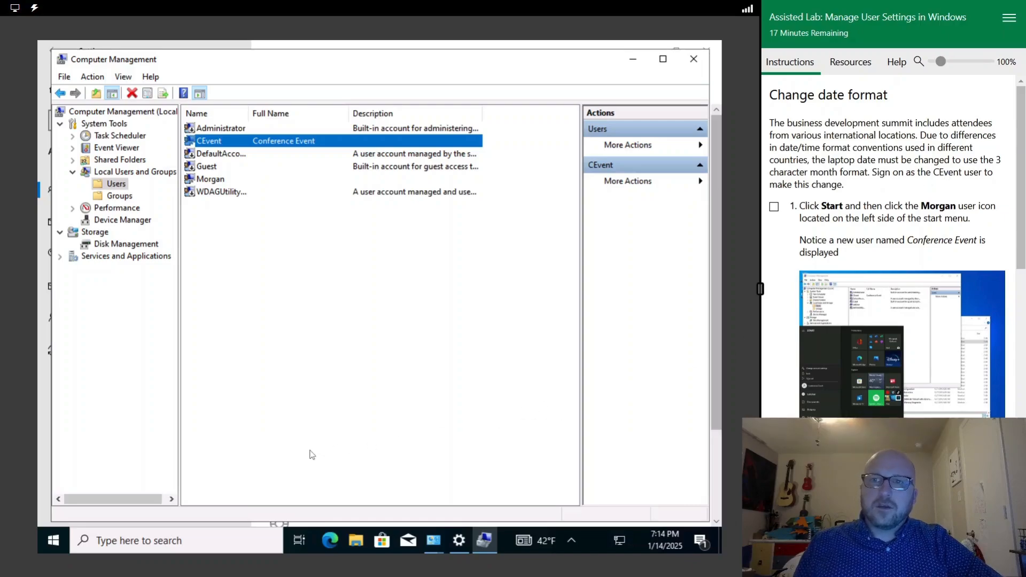
# Switch to the Conference Event user and sign in with the account password
pyautogui.click(56, 543)
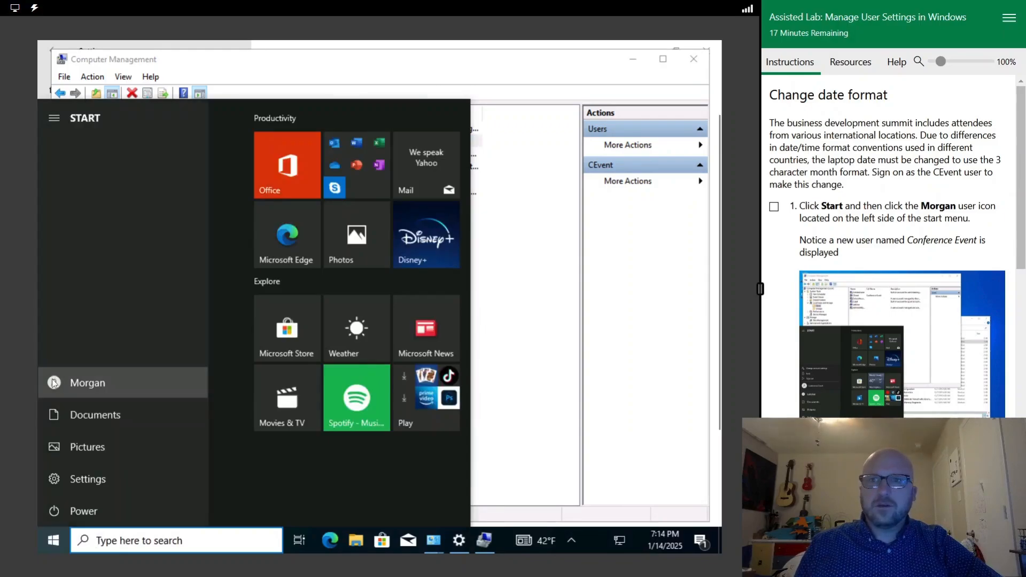
pyautogui.click(53, 381)
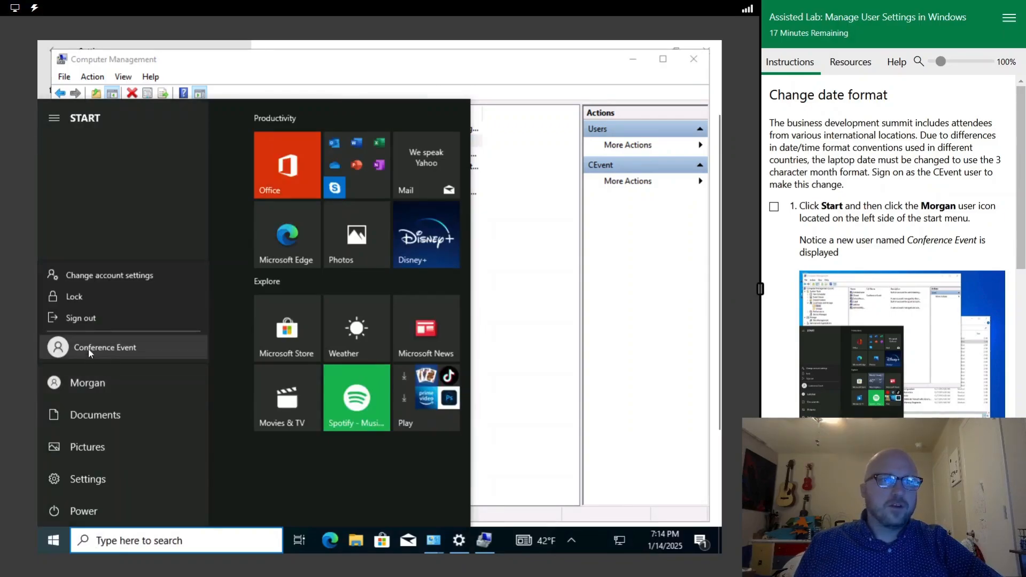
pyautogui.click(130, 347)
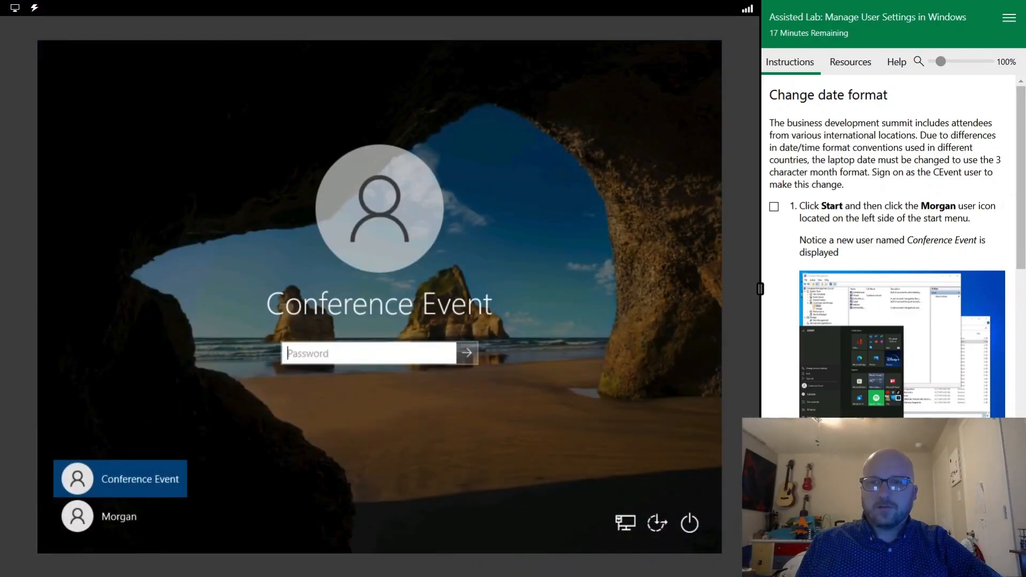
pyautogui.write('*********')
pyautogui.click(473, 353)
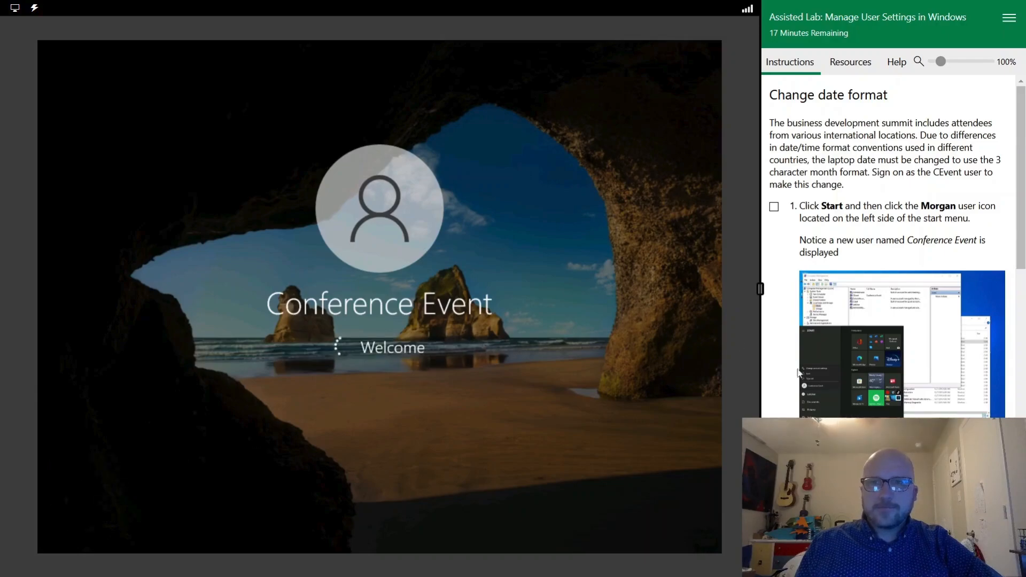
# Check off steps 1 and 2 of the Change date format instructions
pyautogui.click(773, 207)
pyautogui.scroll(-4, 884, 365)
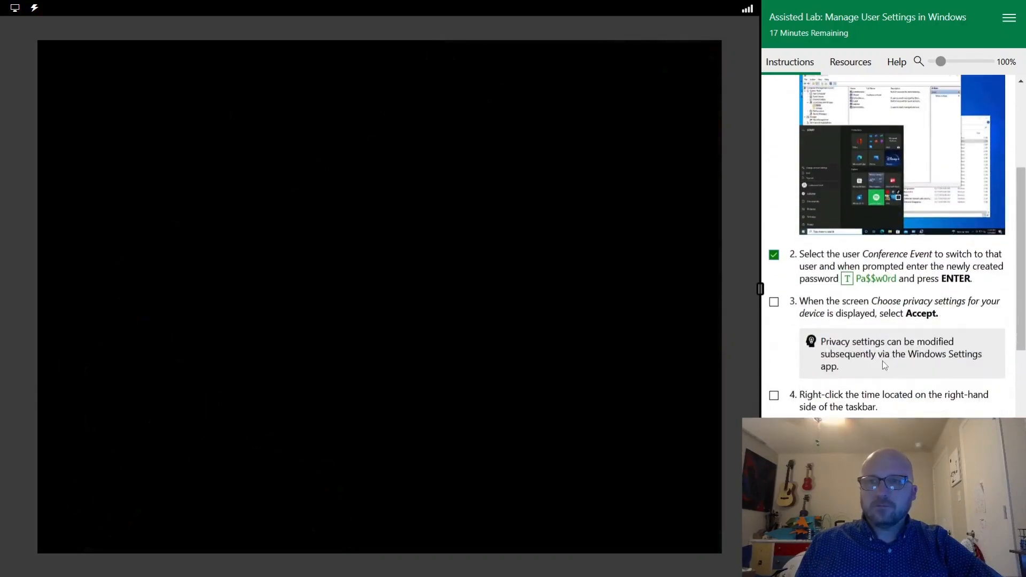
pyautogui.scroll(-2, 884, 366)
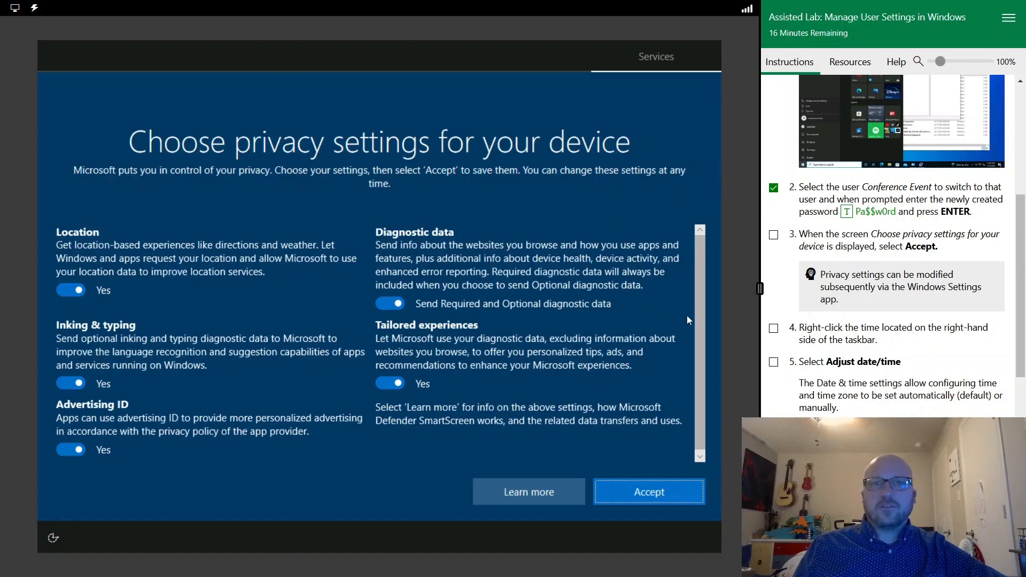
# Accept the preset privacy settings for the device
pyautogui.scroll(-2, 422, 392)
pyautogui.scroll(2, 424, 383)
pyautogui.scroll(-2, 550, 327)
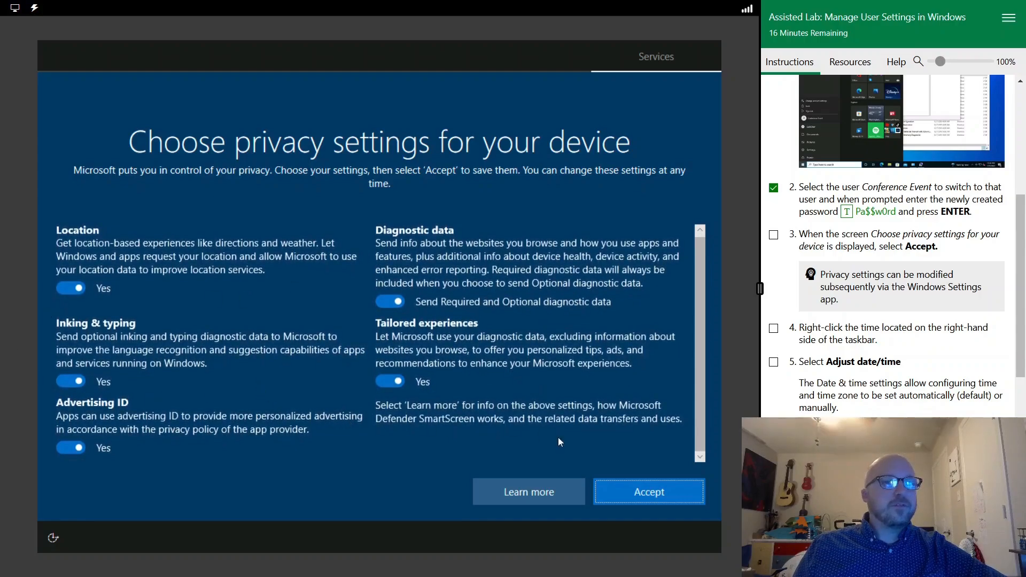
pyautogui.click(646, 495)
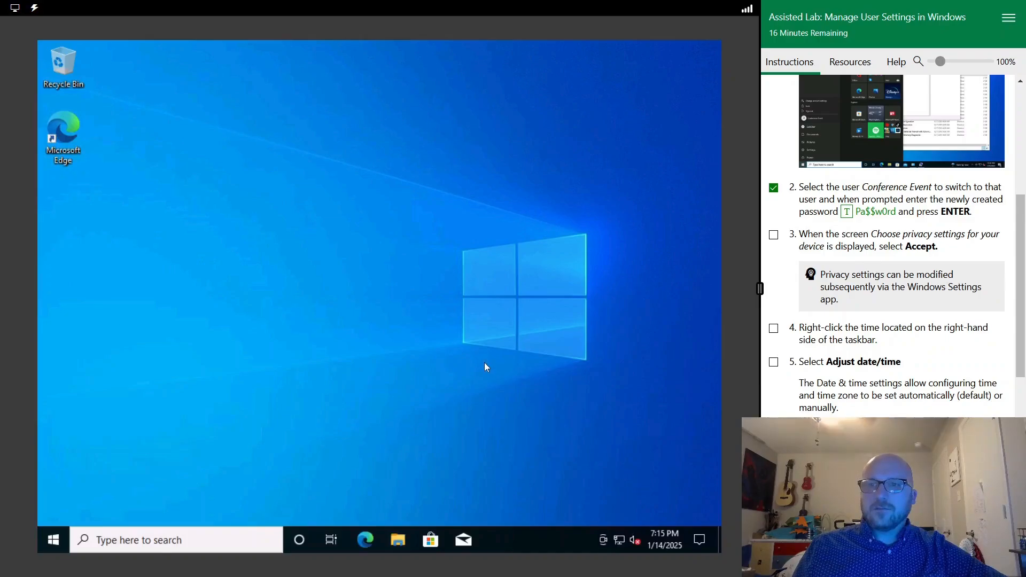
# Open the Date & time settings and go through the regional formatting settings to Change data formats
pyautogui.rightClick(658, 541)
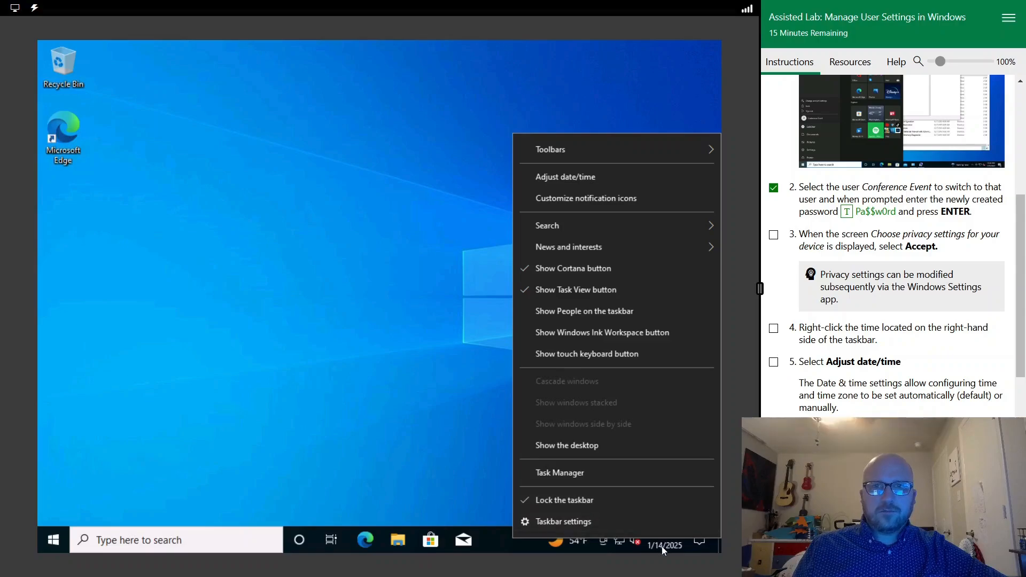
pyautogui.click(615, 187)
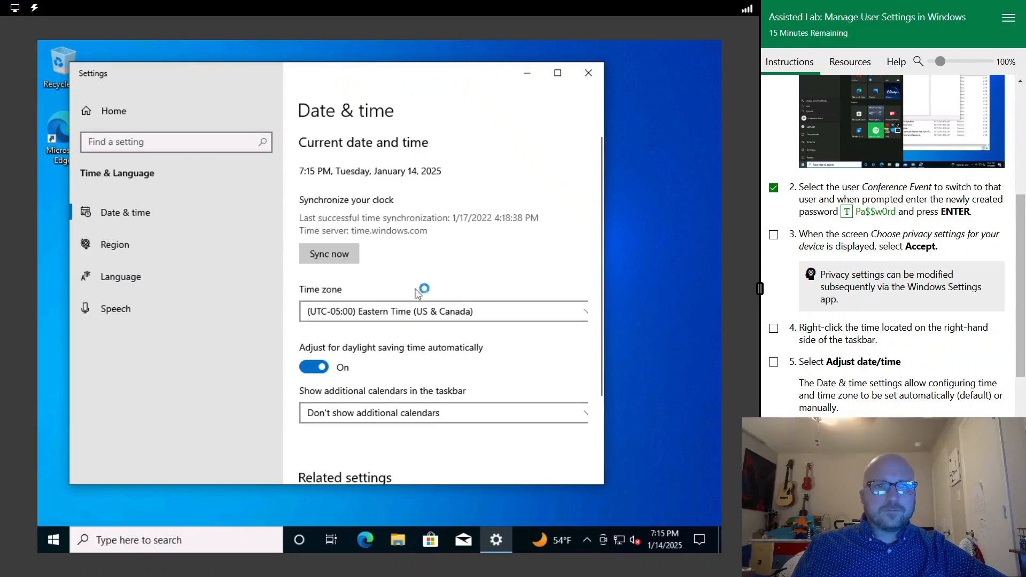
pyautogui.scroll(-2, 416, 334)
pyautogui.click(381, 373)
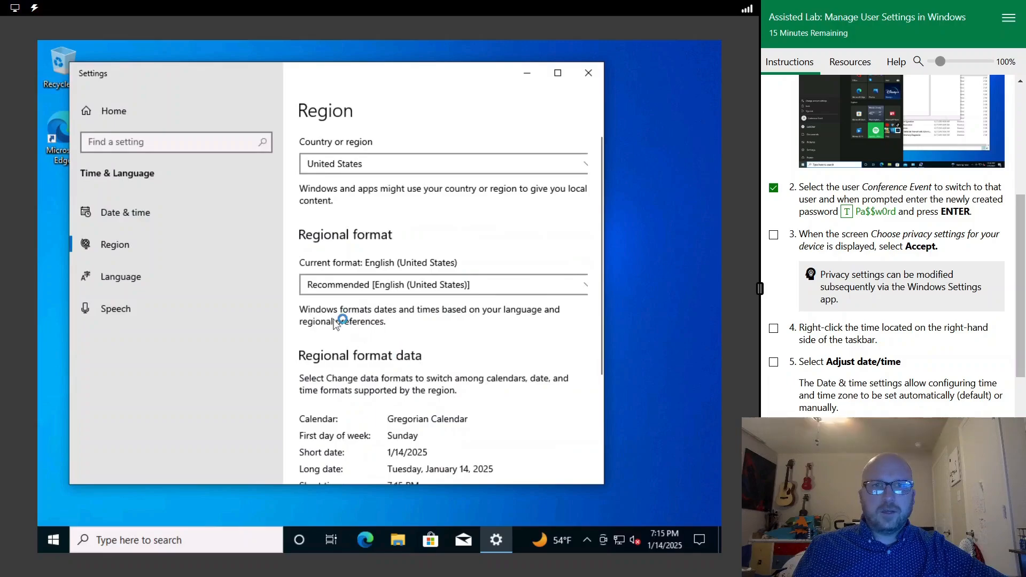
pyautogui.scroll(-3, 397, 283)
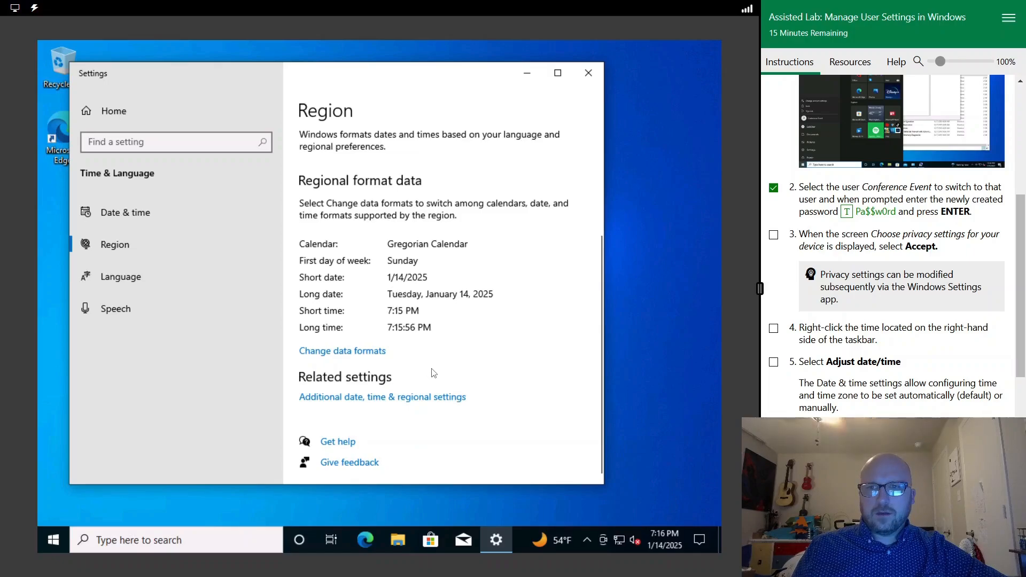
pyautogui.click(363, 361)
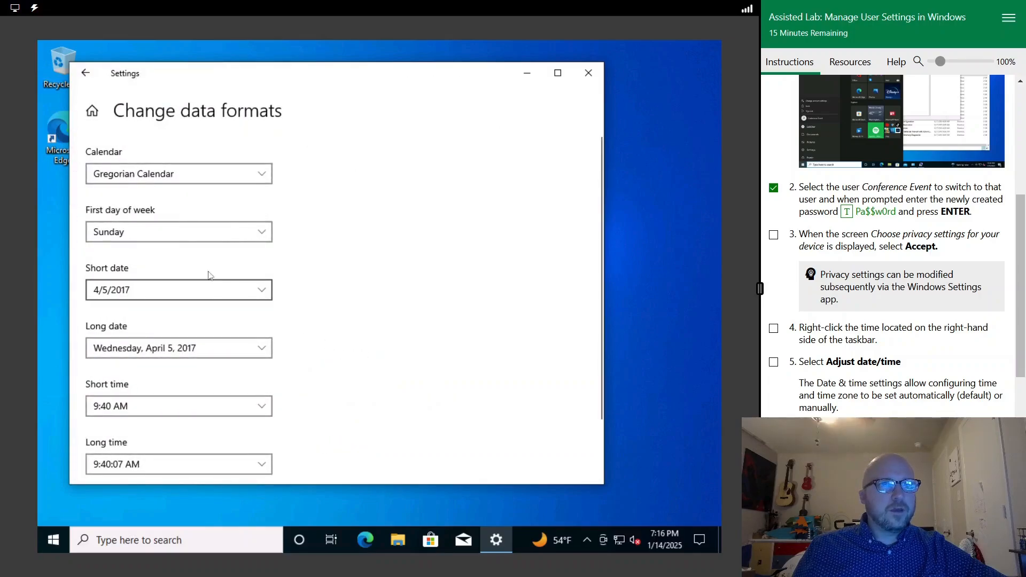
pyautogui.click(180, 177)
pyautogui.click(326, 181)
pyautogui.click(252, 234)
pyautogui.click(342, 221)
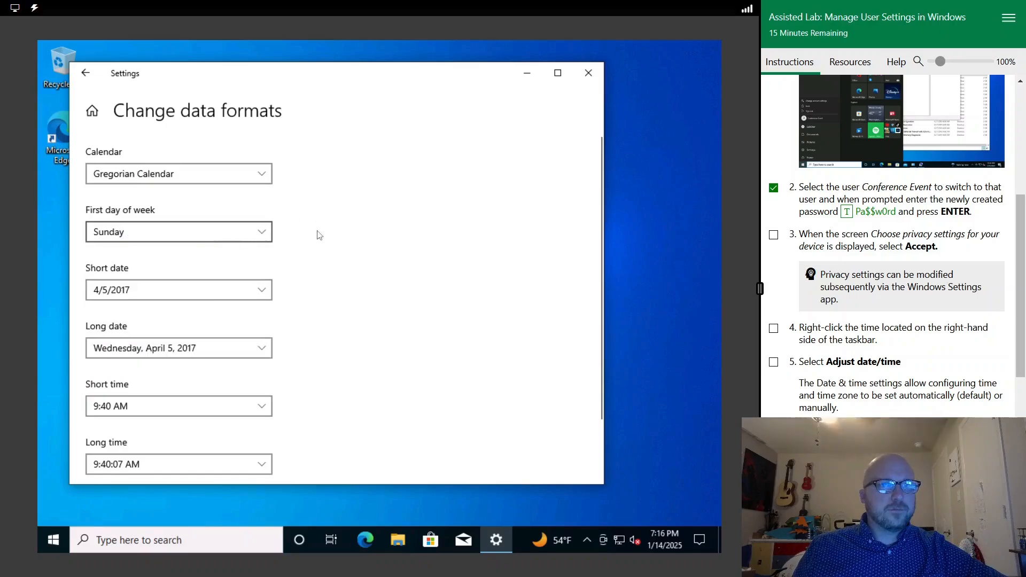
# Set the Short date format to 05-Apr-17 and check off the lab instructions through step 8
pyautogui.scroll(-3, 292, 267)
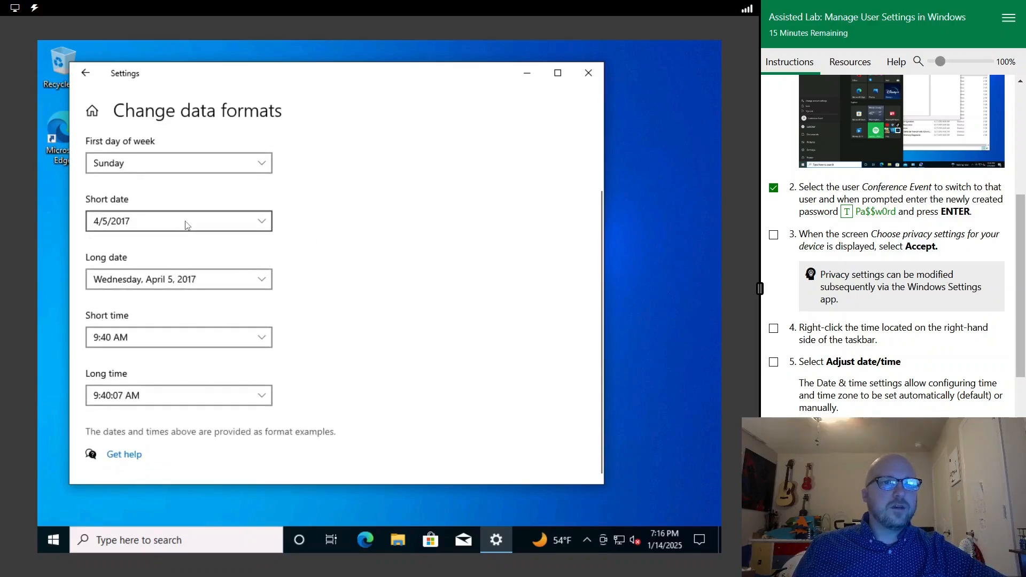
pyautogui.scroll(-1, 783, 347)
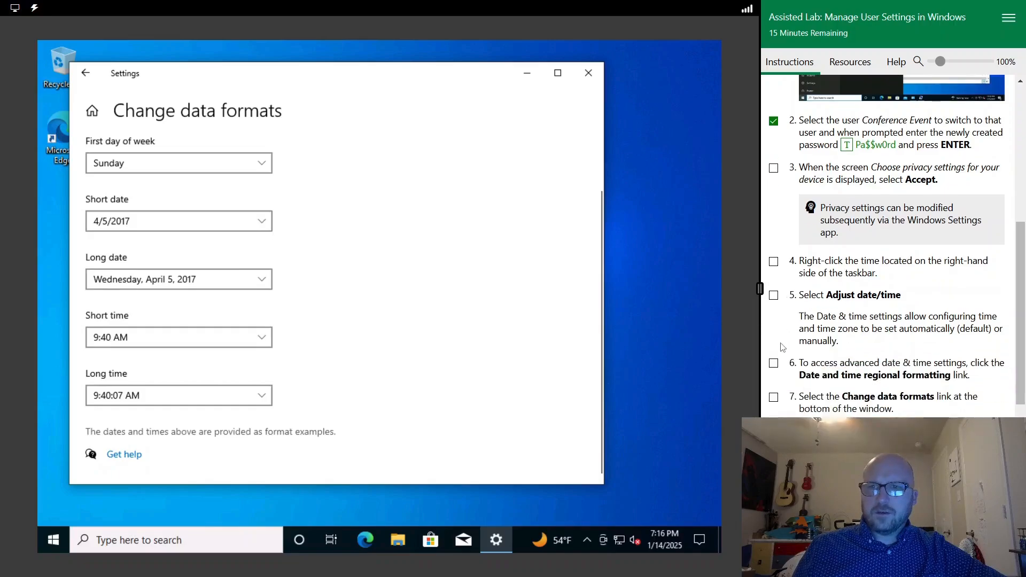
pyautogui.click(773, 397)
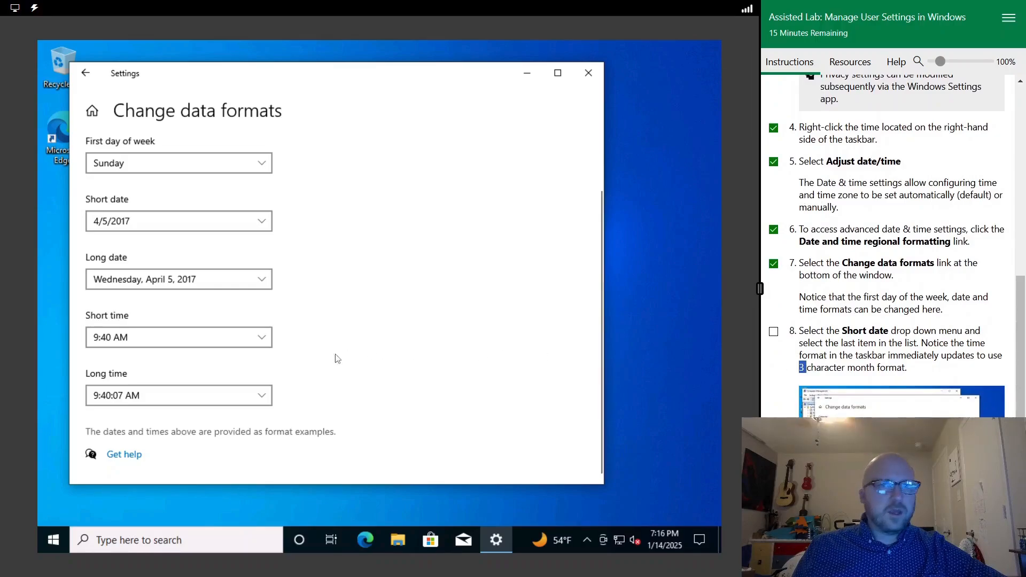
pyautogui.click(187, 222)
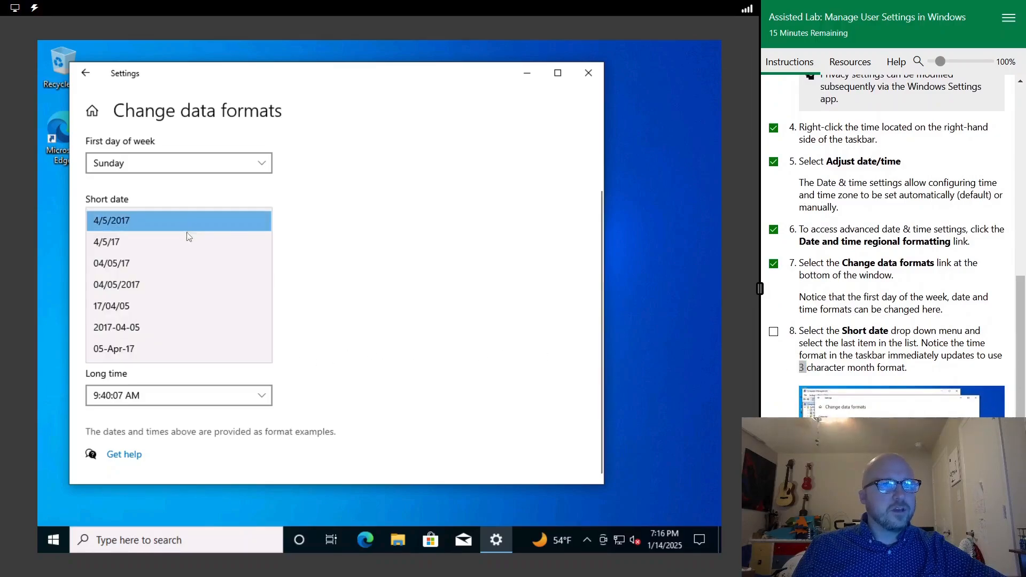
pyautogui.click(143, 350)
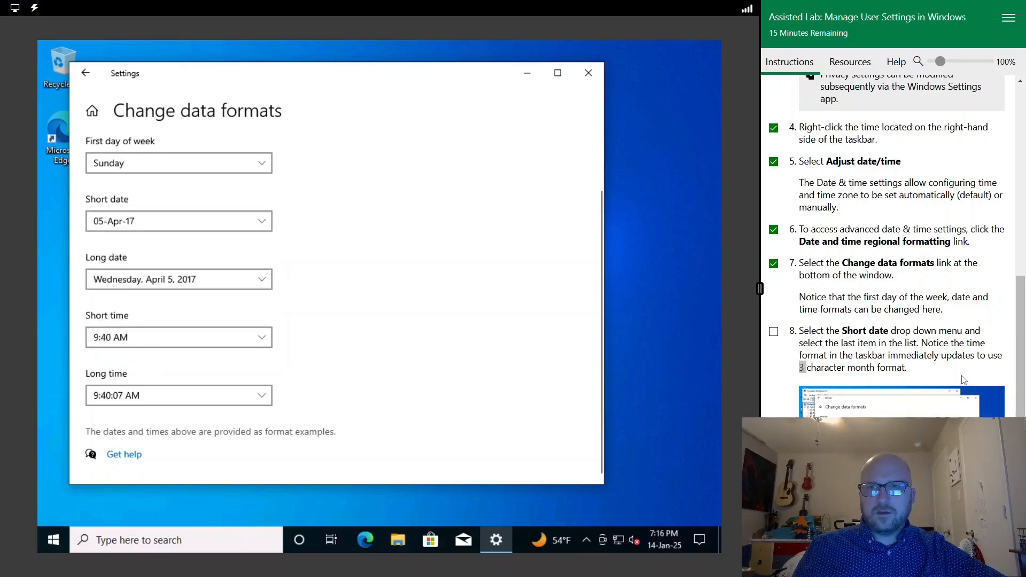
pyautogui.scroll(-1, 964, 380)
pyautogui.click(773, 266)
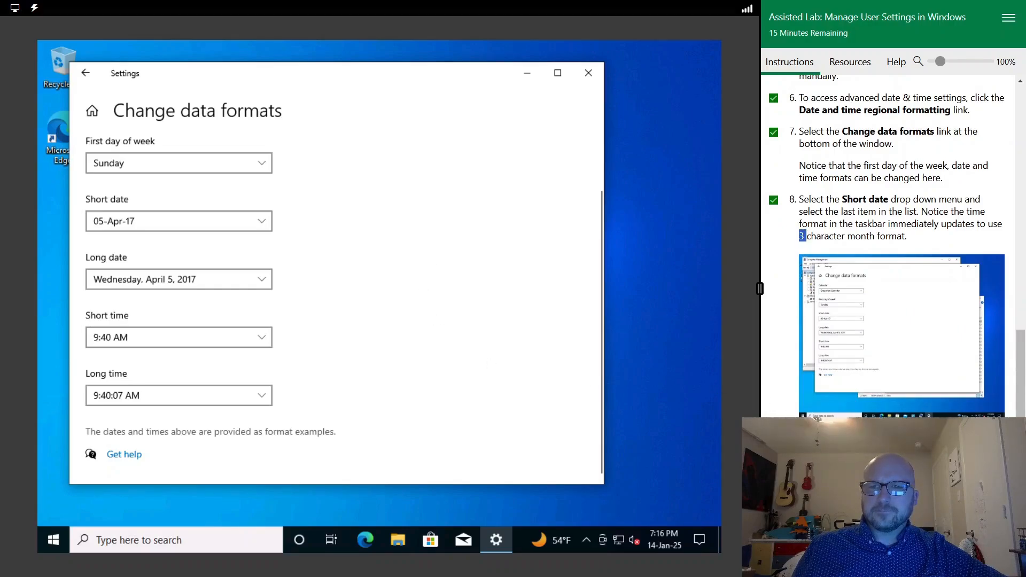
# Close Settings and continue to the Show/hide tray icons exercise, checking off its step 1
pyautogui.click(588, 73)
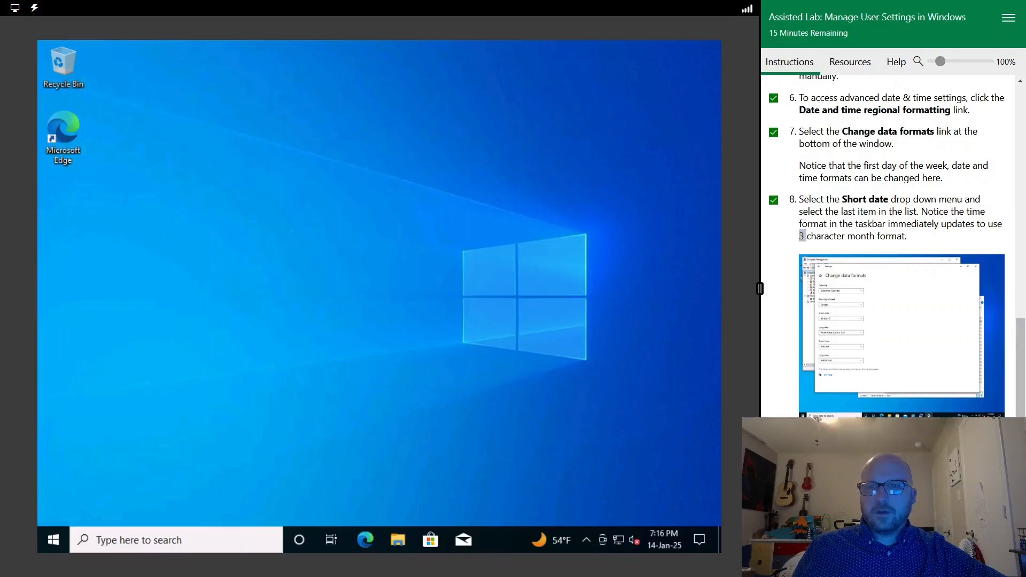
pyautogui.scroll(-1, 816, 418)
pyautogui.click(818, 415)
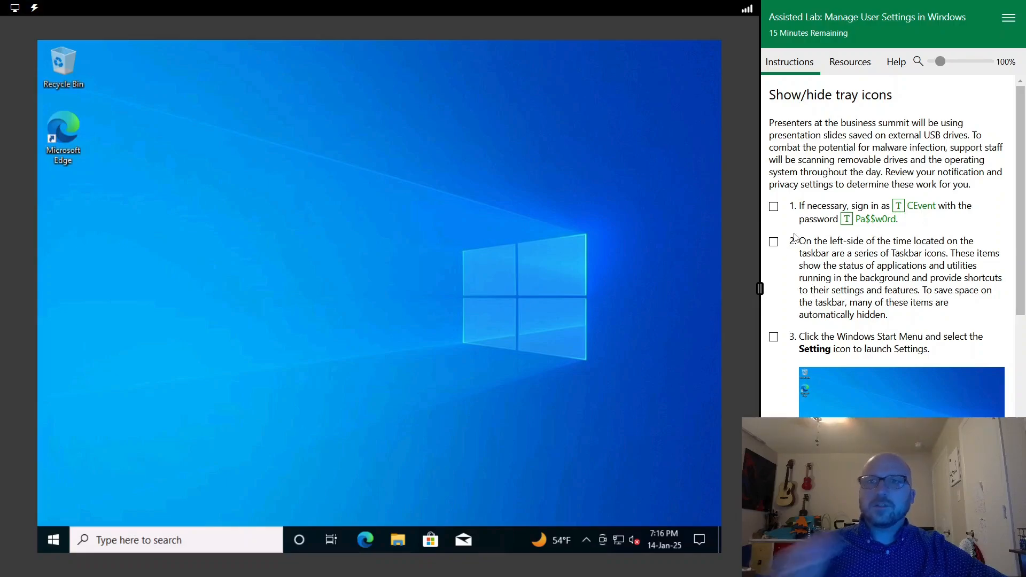
pyautogui.click(774, 206)
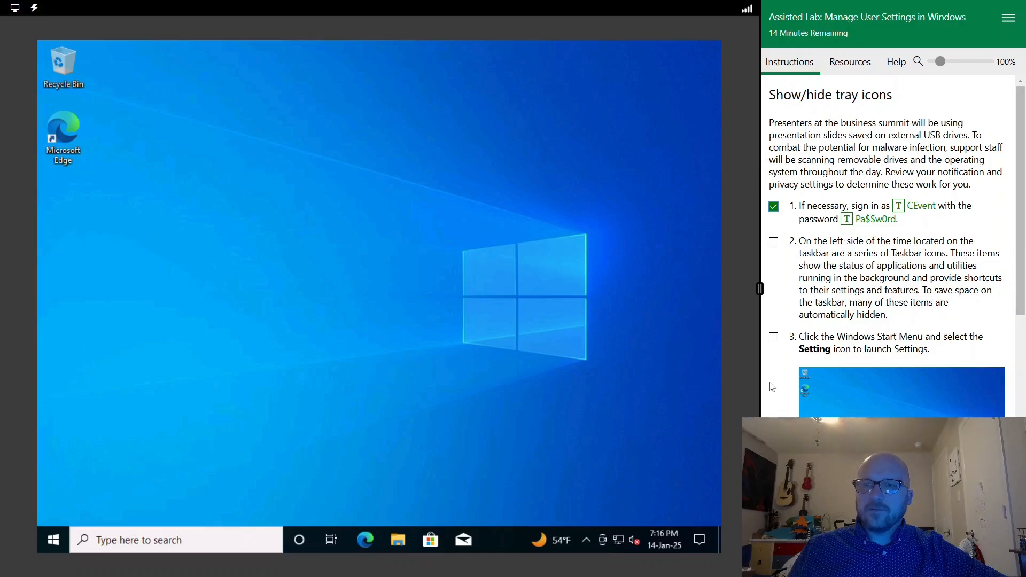
# Read the instruction about the taskbar icons, launch Settings, and check off the lab instructions through step 3
pyautogui.moveTo(897, 242); pyautogui.dragTo(964, 242)
pyautogui.click(971, 242)
pyautogui.moveTo(826, 252); pyautogui.dragTo(871, 253)
pyautogui.click(939, 260)
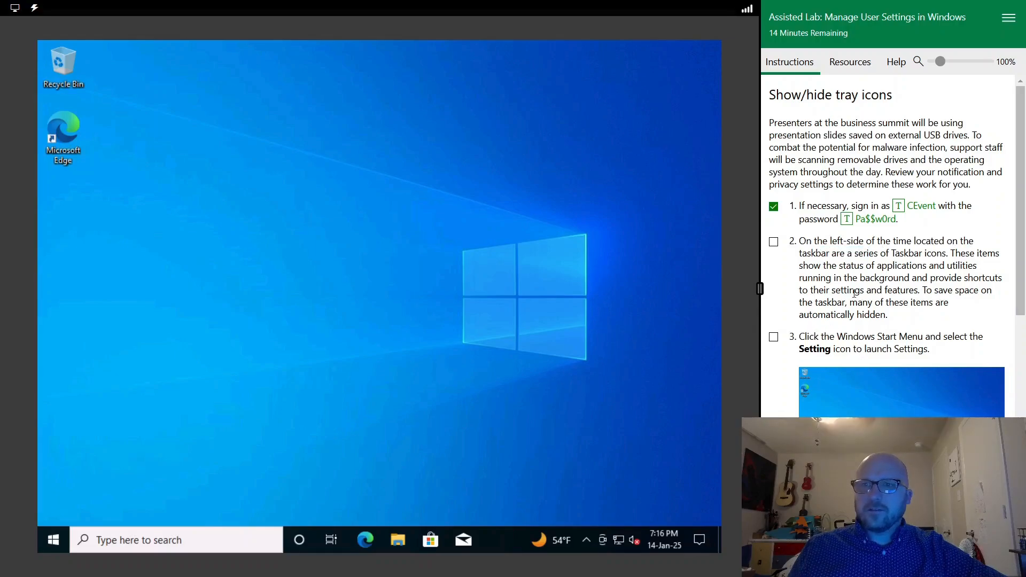
pyautogui.scroll(-3, 840, 335)
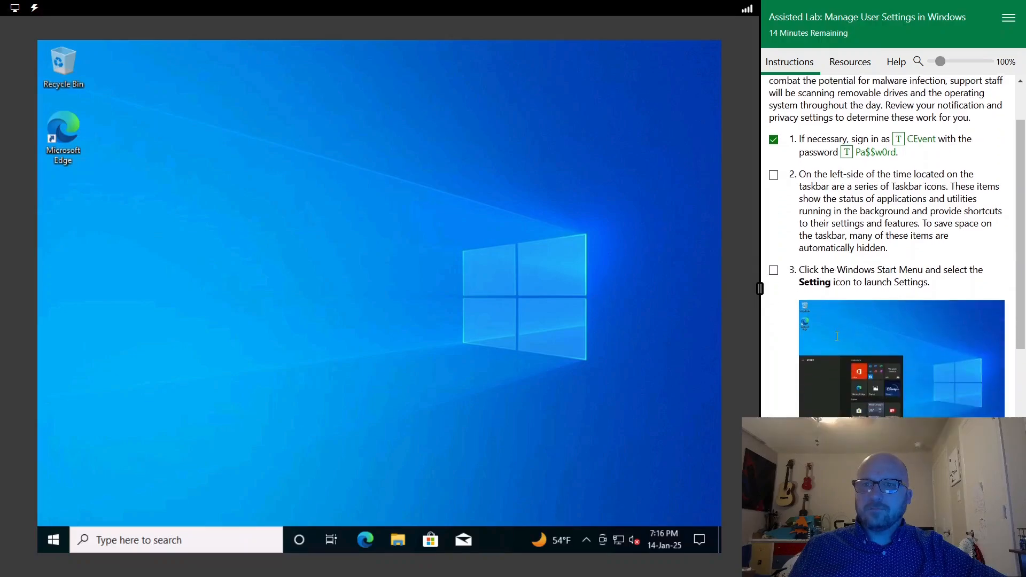
pyautogui.click(52, 544)
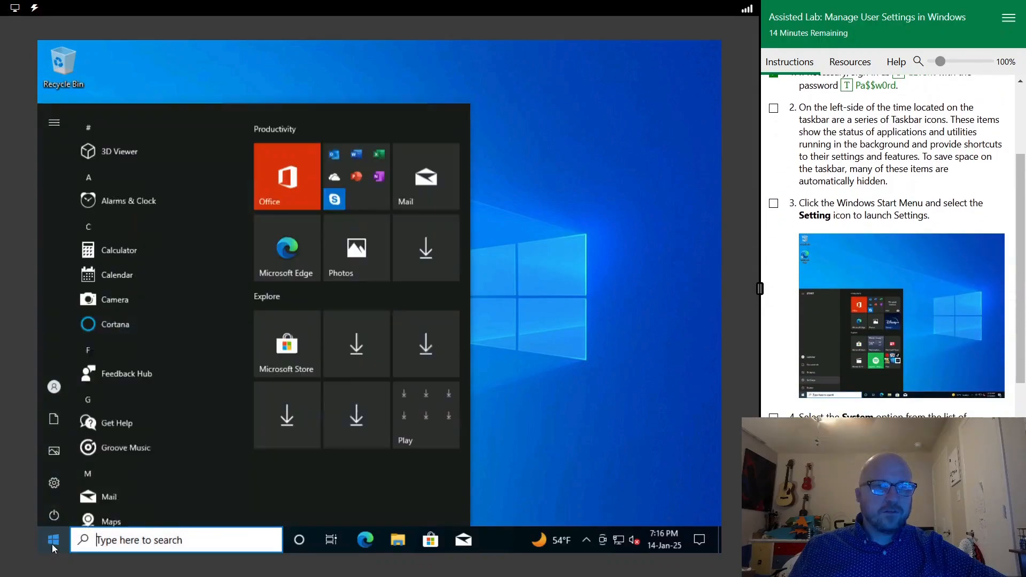
pyautogui.click(54, 480)
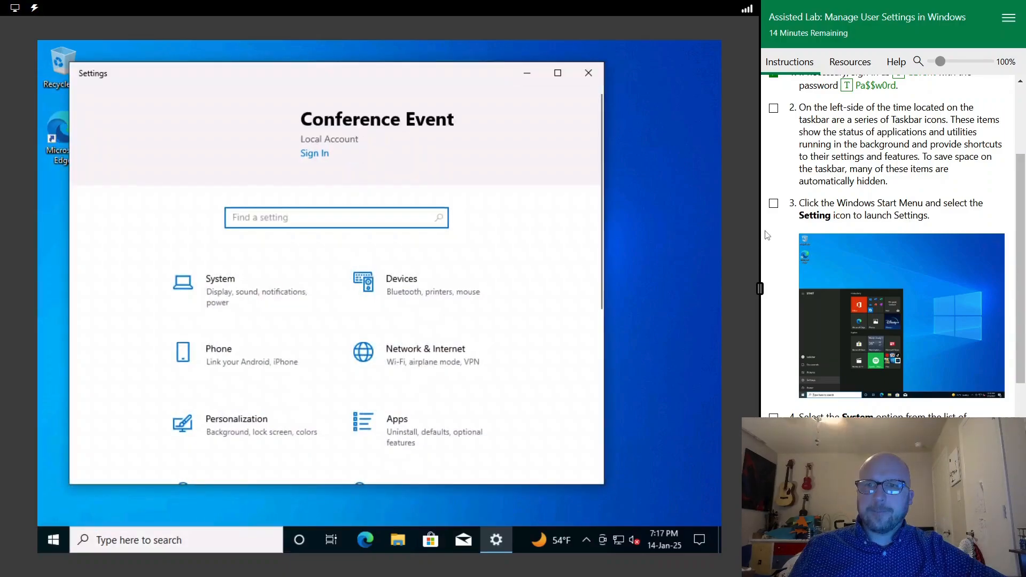
pyautogui.click(773, 203)
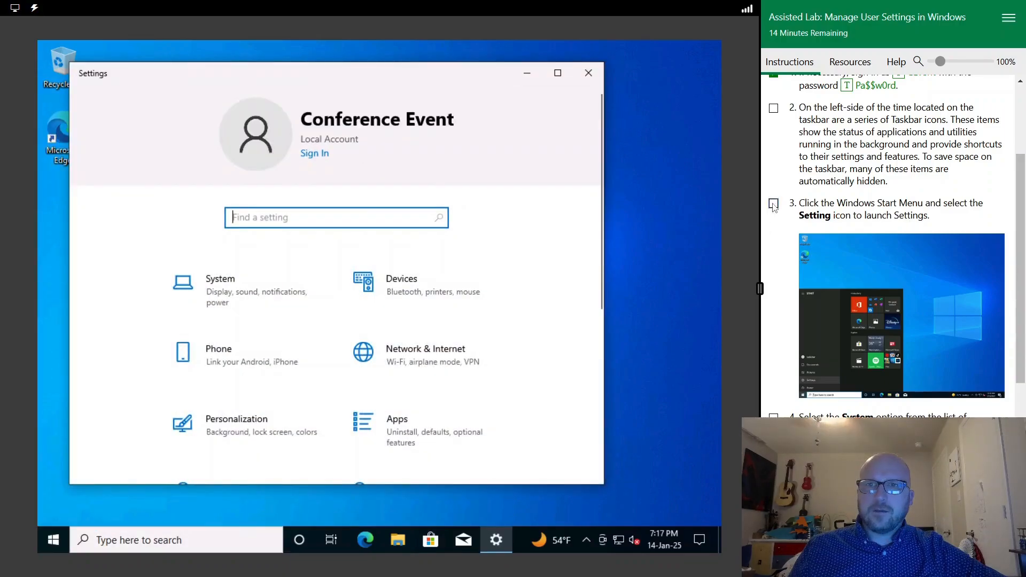
# Turn off notifications from apps and other senders in the System settings and check off the lab instructions through step 6
pyautogui.scroll(-5, 318, 377)
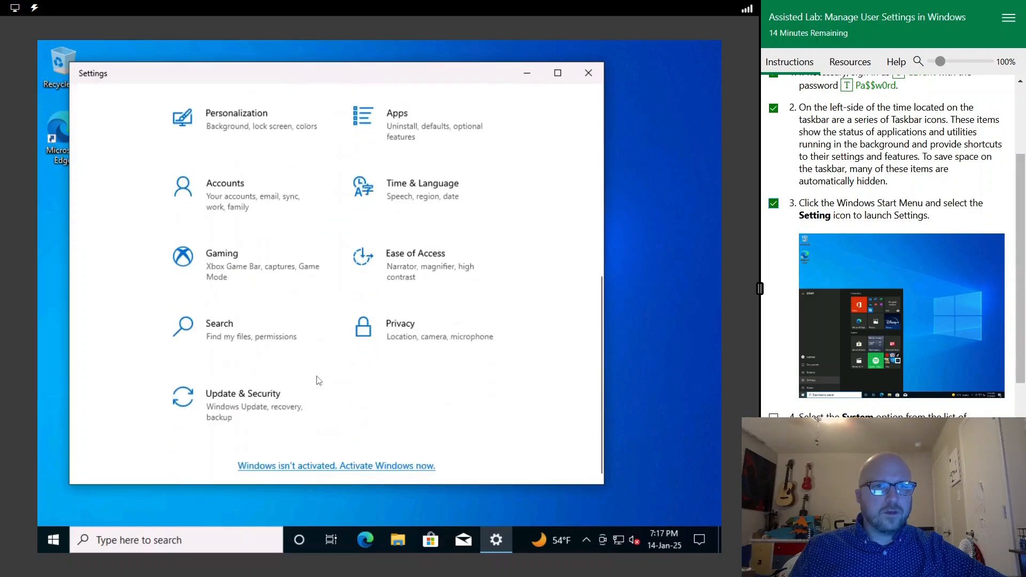
pyautogui.scroll(5, 298, 378)
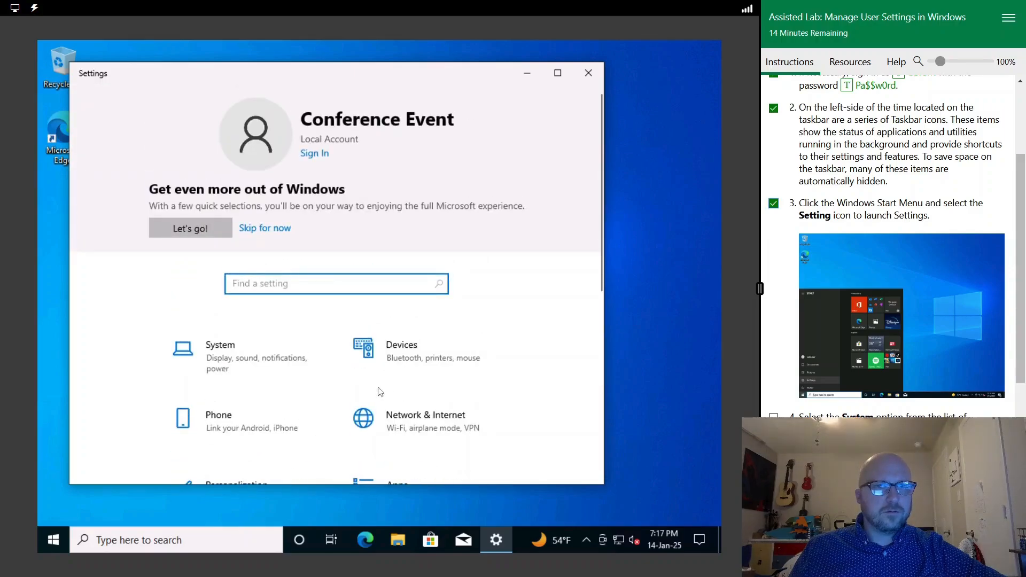
pyautogui.click(228, 348)
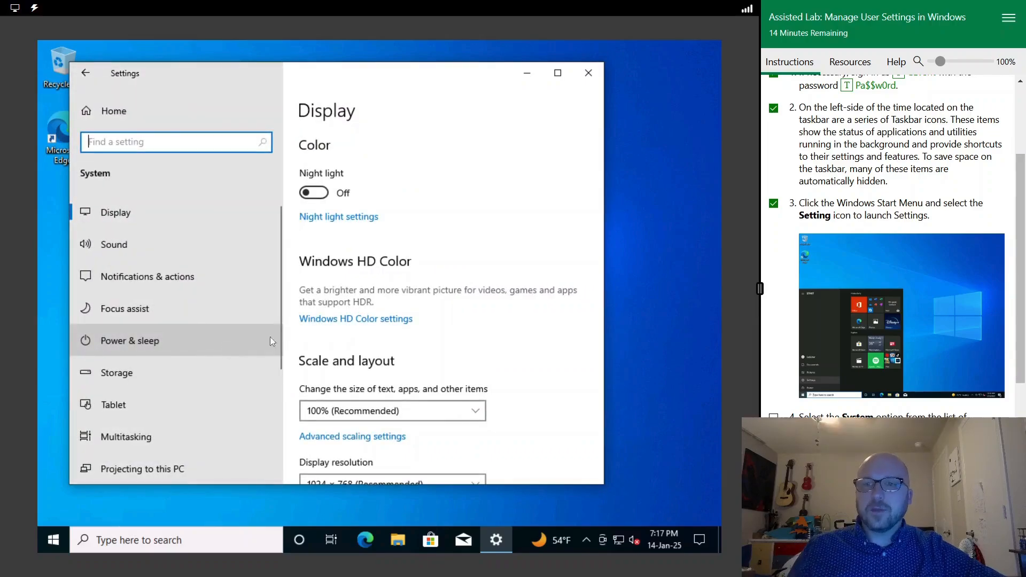
pyautogui.click(183, 280)
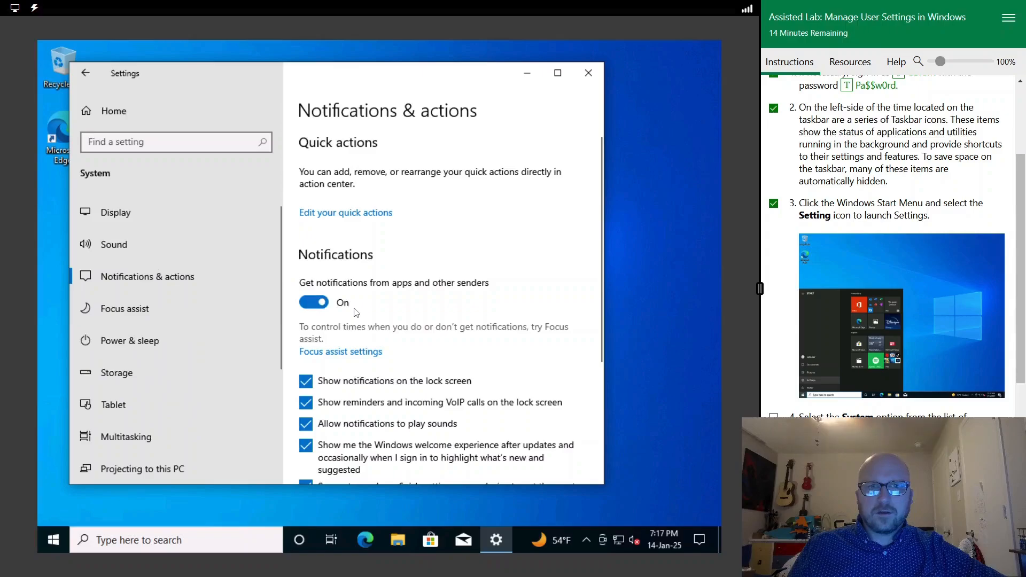
pyautogui.click(324, 306)
pyautogui.scroll(-4, 548, 365)
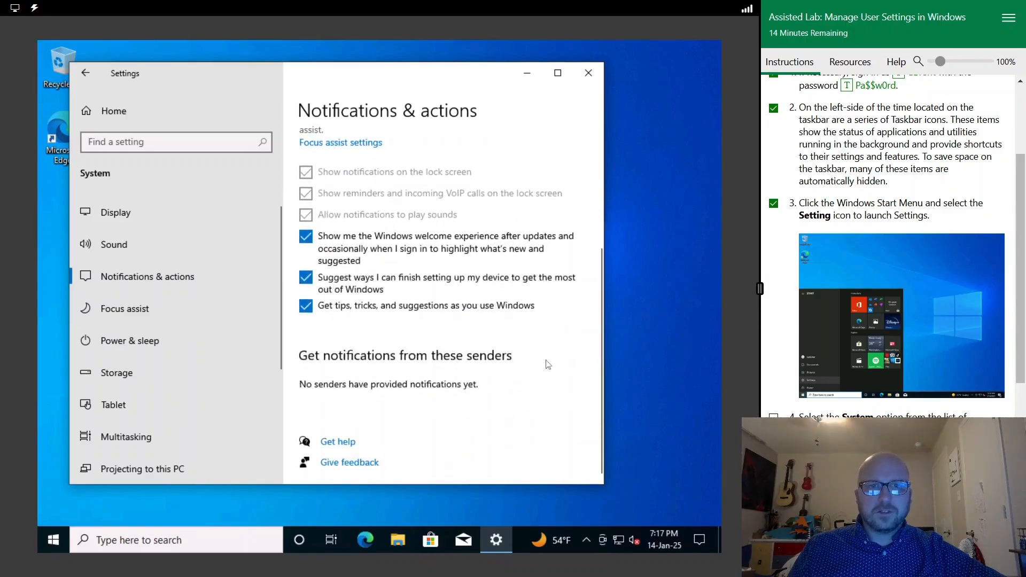
pyautogui.scroll(-3, 809, 382)
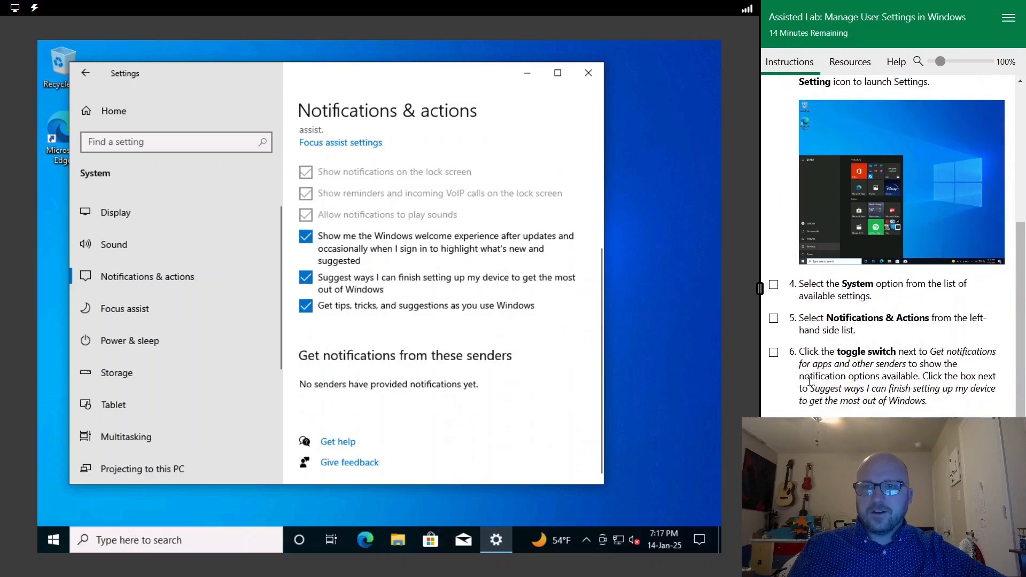
pyautogui.click(773, 353)
pyautogui.scroll(-2, 817, 359)
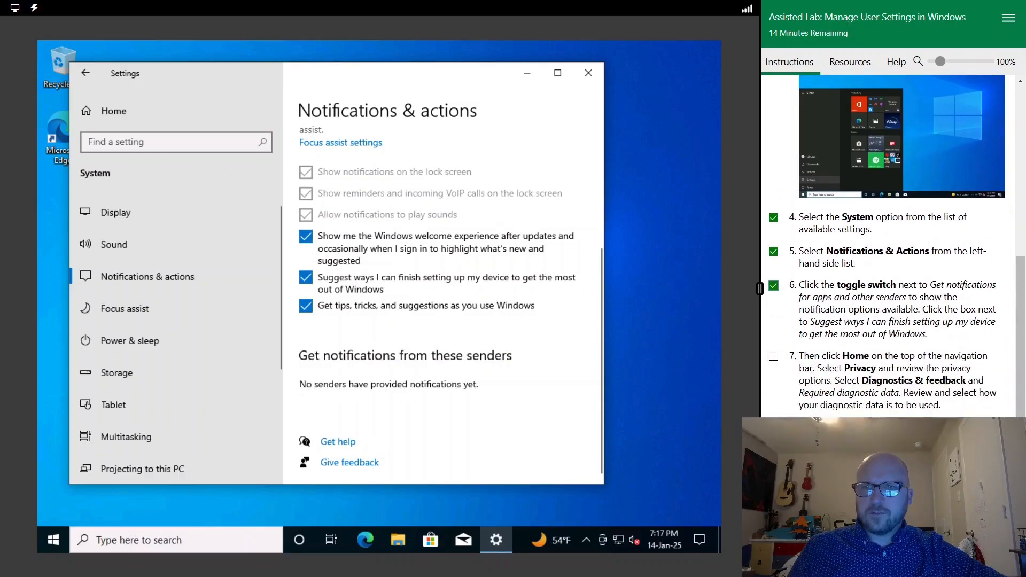
# Set the diagnostic data level to Required diagnostic data in the Diagnostics & feedback privacy settings
pyautogui.click(121, 118)
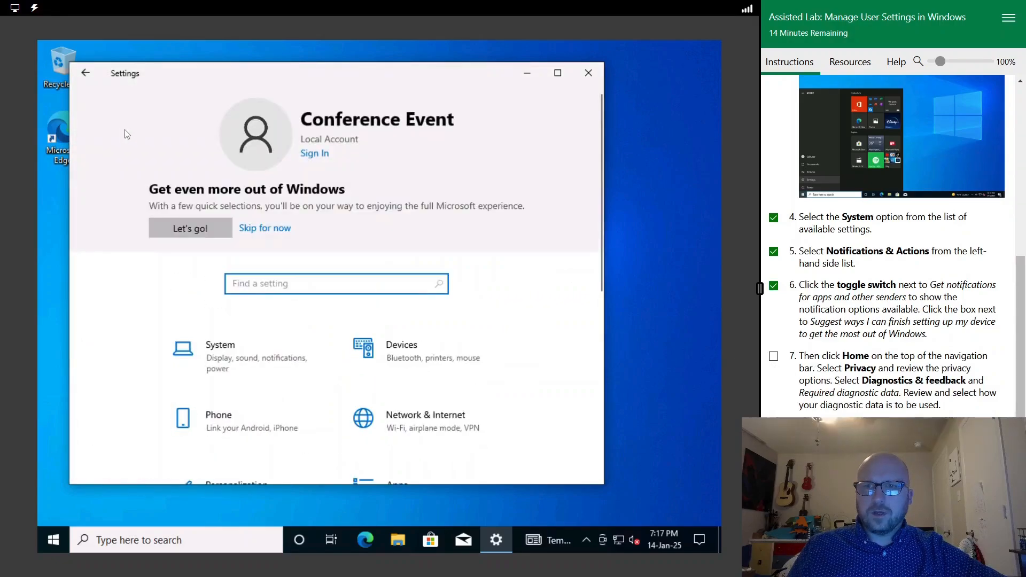
pyautogui.scroll(-2, 359, 351)
pyautogui.scroll(-5, 358, 350)
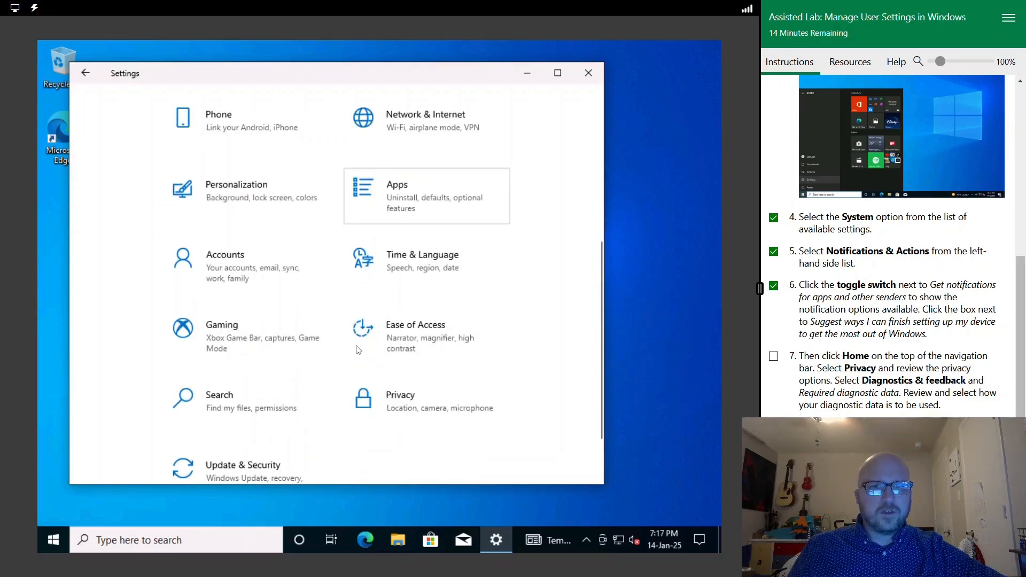
pyautogui.click(422, 399)
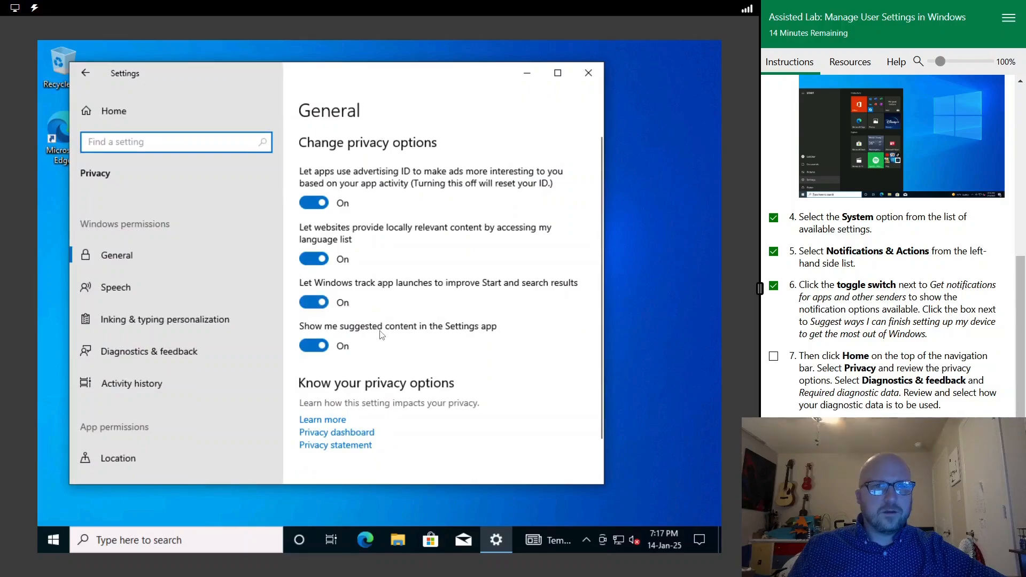
pyautogui.click(182, 349)
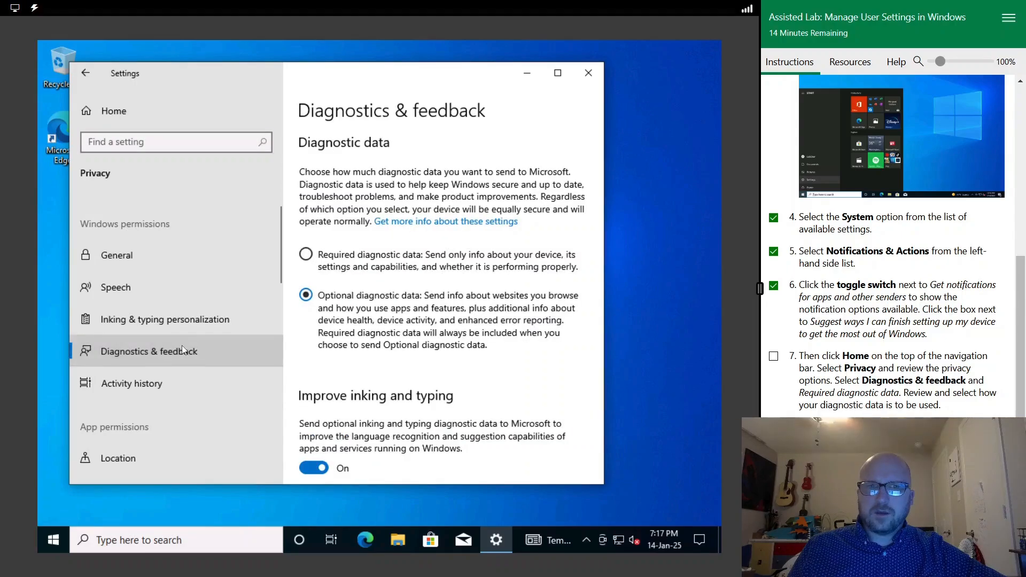
pyautogui.click(378, 266)
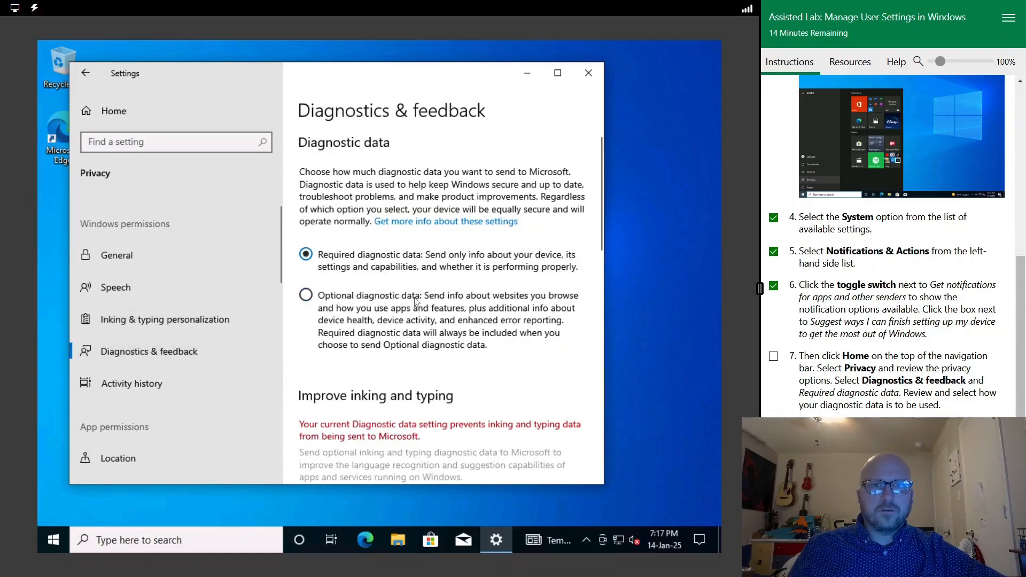
# Review the remaining Diagnostics & feedback options, including inking and typing, tailored experiences, and viewing and deleting diagnostic data
pyautogui.scroll(-5, 452, 323)
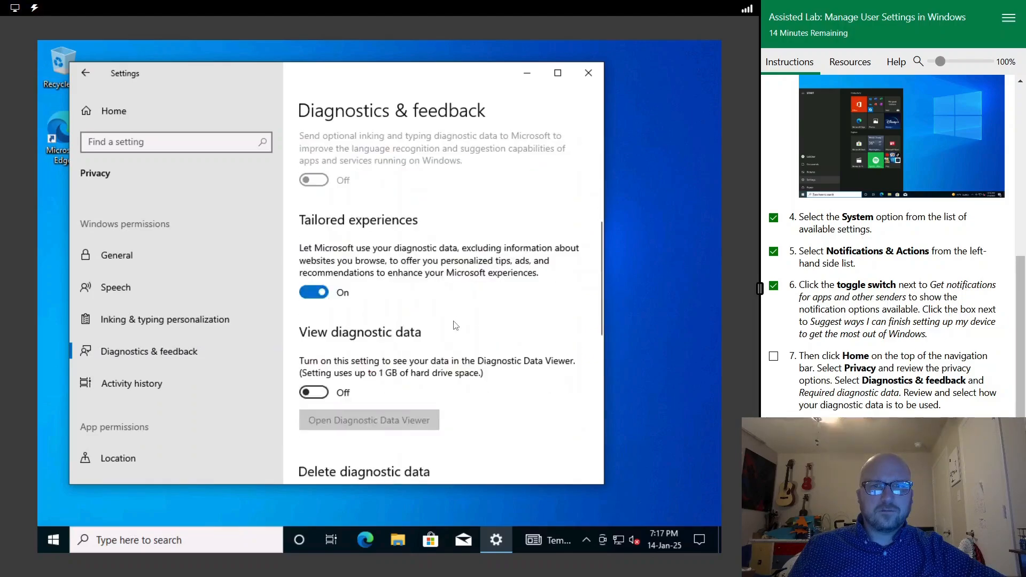
pyautogui.scroll(5, 455, 325)
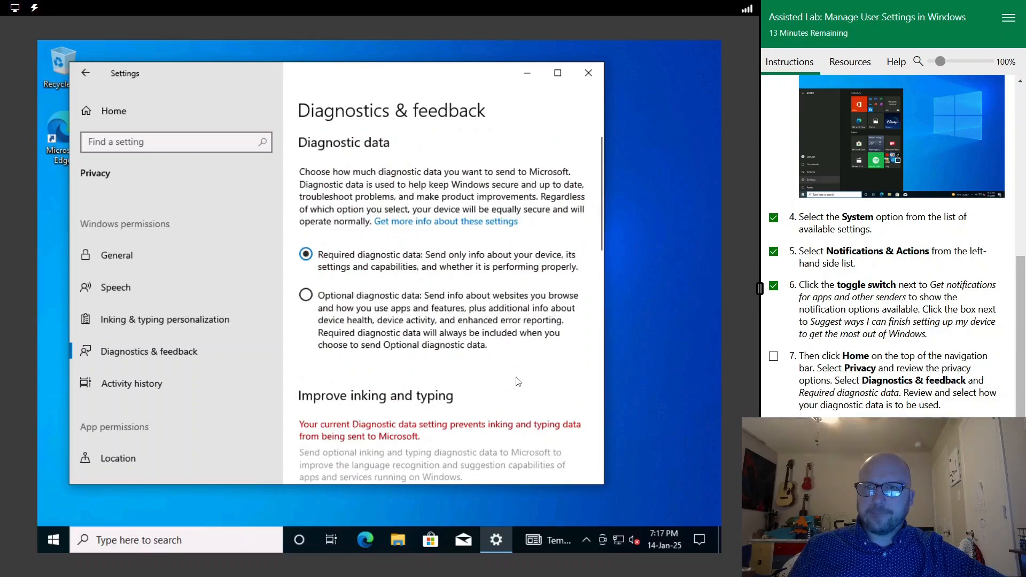
pyautogui.scroll(-1, 518, 382)
pyautogui.scroll(-2, 518, 382)
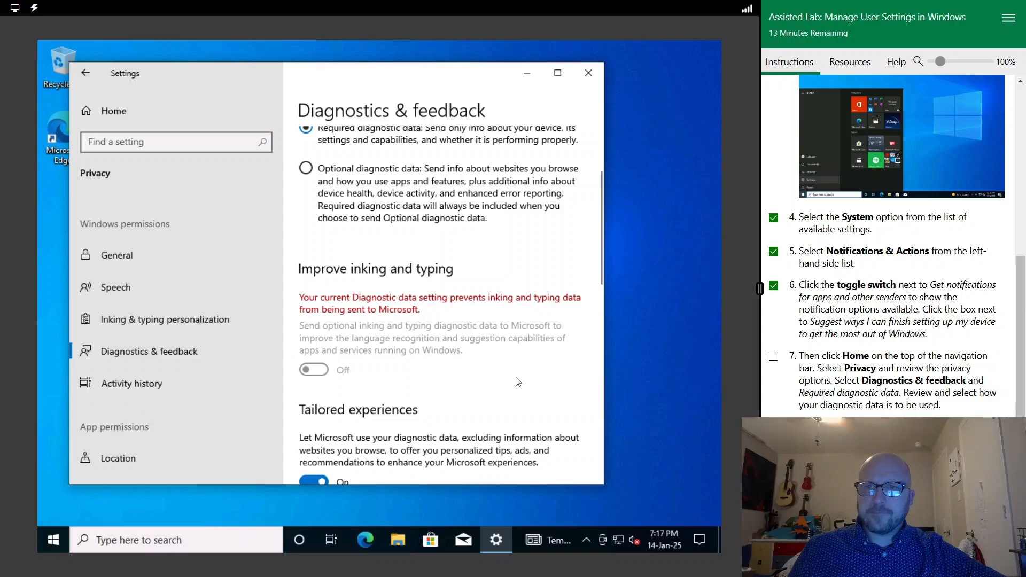
pyautogui.scroll(-5, 517, 382)
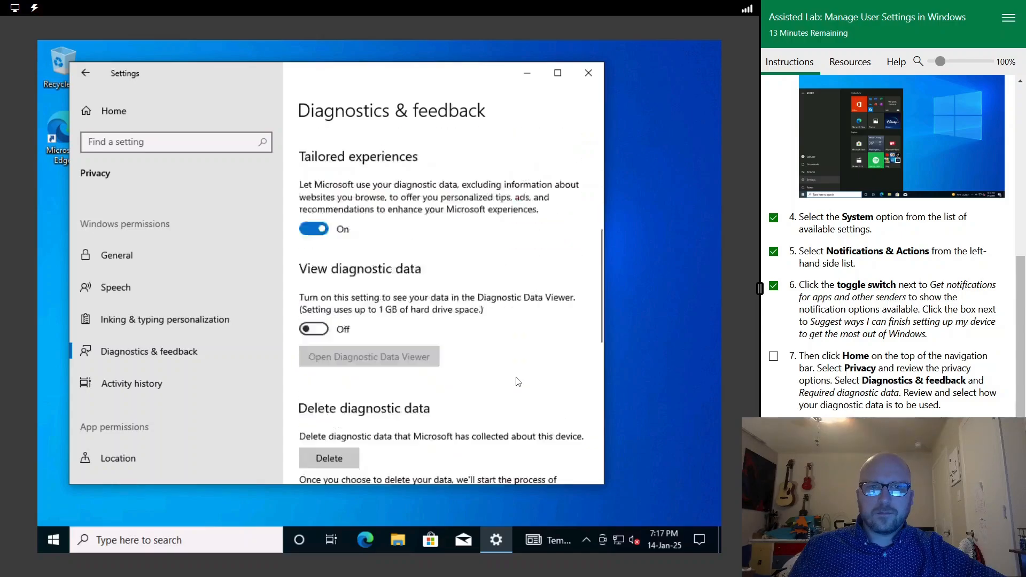
pyautogui.scroll(-2, 518, 381)
pyautogui.scroll(5, 531, 394)
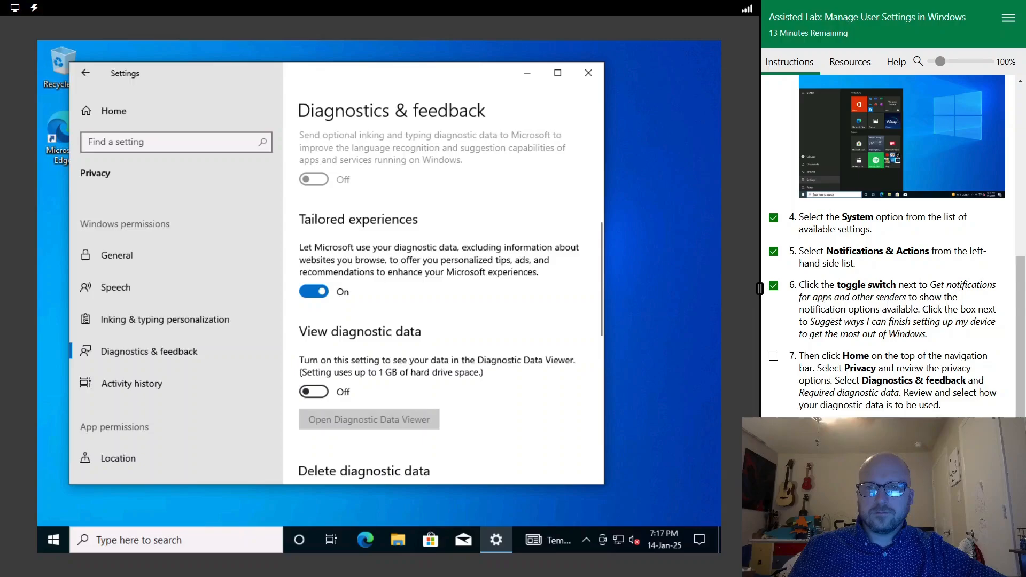
# Check off step 7, answer True to the privacy settings question, and continue to the Pinning Applications to the taskbar exercise
pyautogui.click(773, 356)
pyautogui.scroll(-1, 887, 267)
pyautogui.moveTo(825, 382); pyautogui.dragTo(962, 383)
pyautogui.click(811, 393)
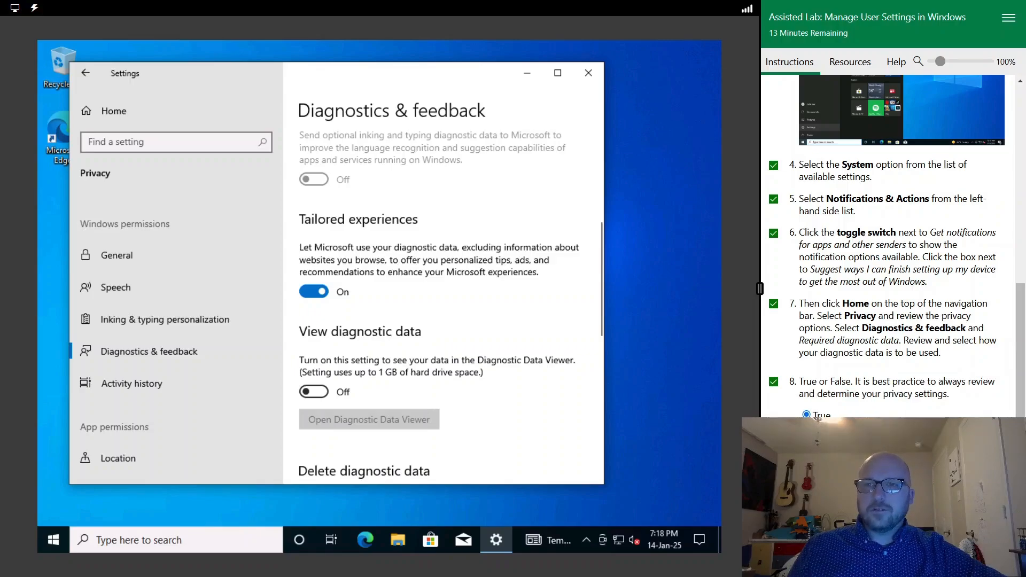
pyautogui.click(974, 563)
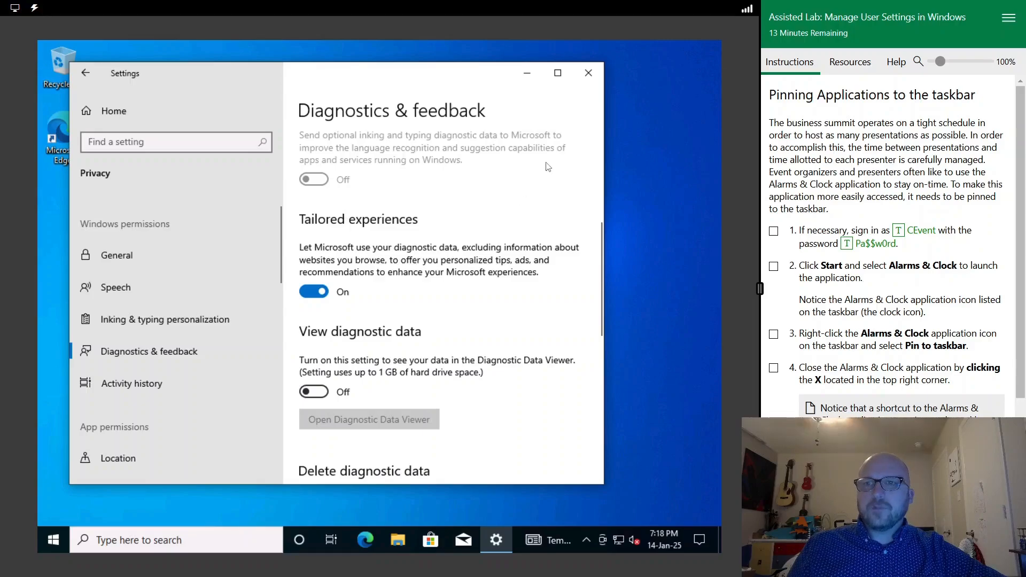
# Close Settings, launch Alarms & Clock, and check off the lab instructions through step 2
pyautogui.click(590, 79)
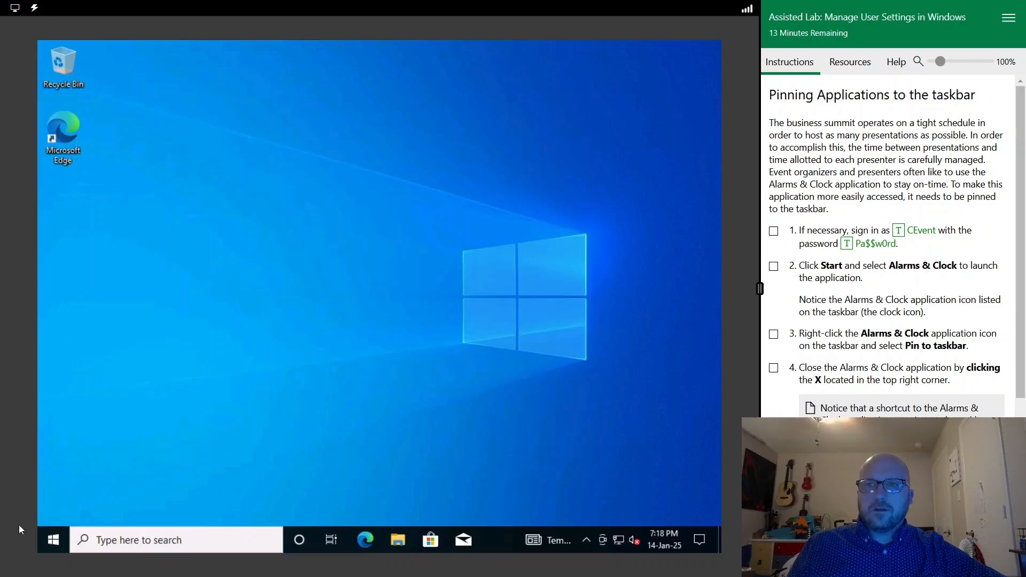
pyautogui.click(52, 531)
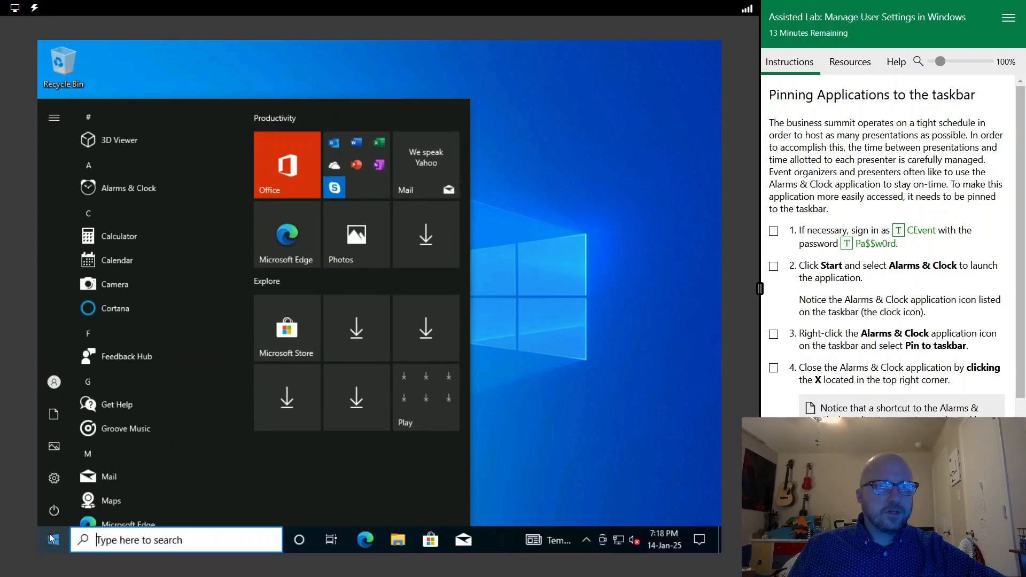
pyautogui.click(137, 190)
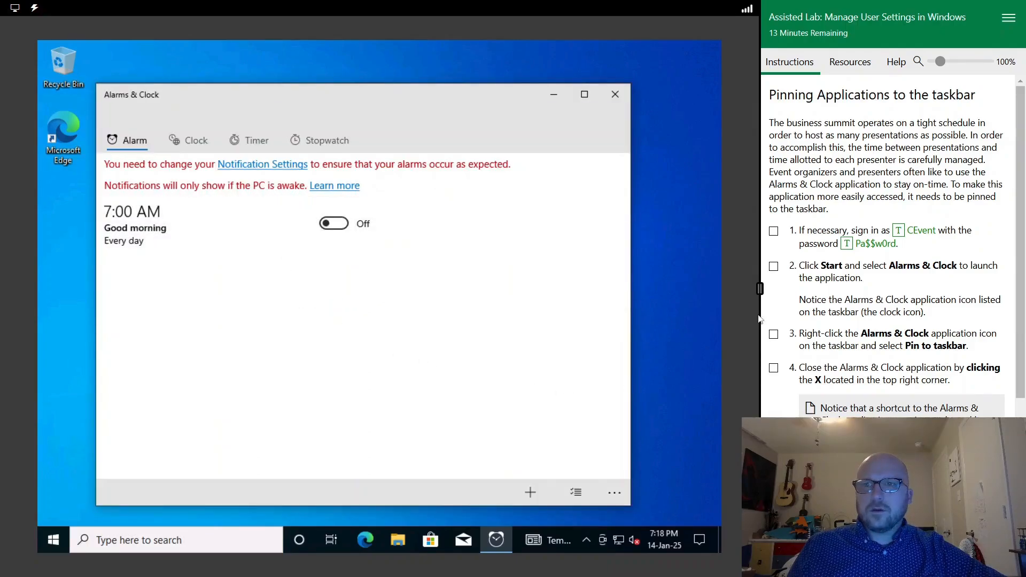
pyautogui.click(773, 266)
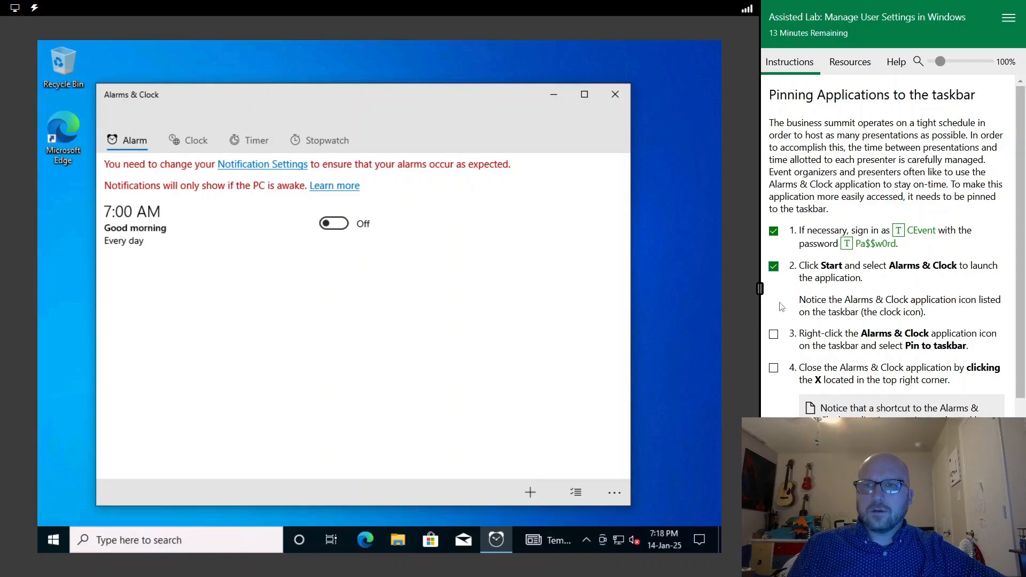
# Pin the running Alarms & Clock application to the taskbar
pyautogui.scroll(-1, 780, 304)
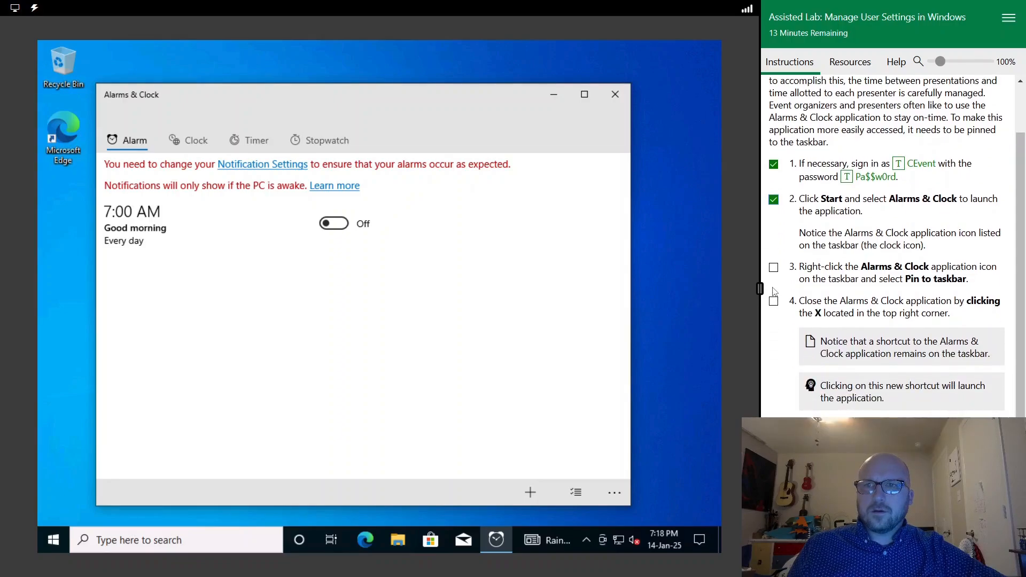
pyautogui.rightClick(497, 540)
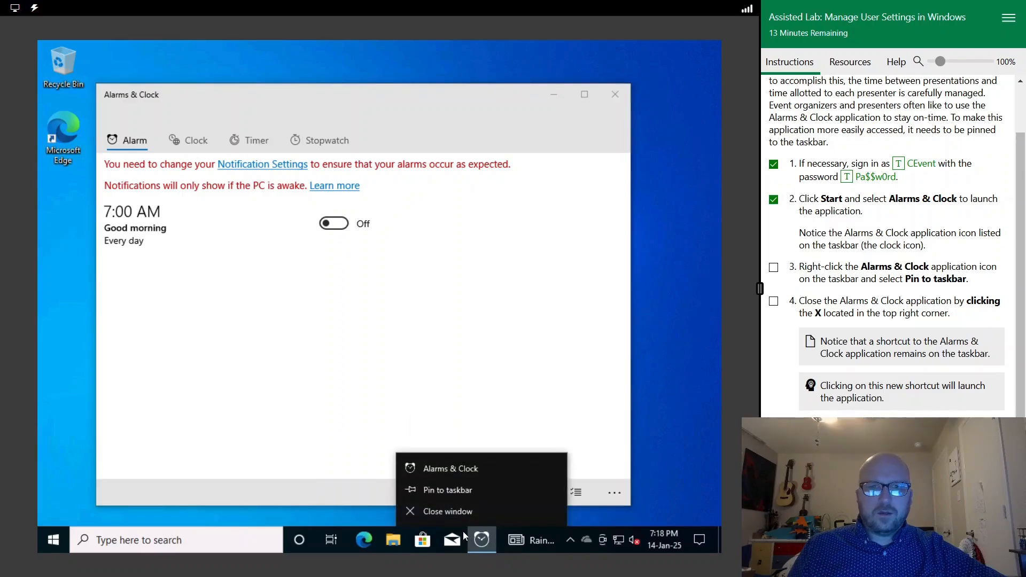
pyautogui.click(444, 488)
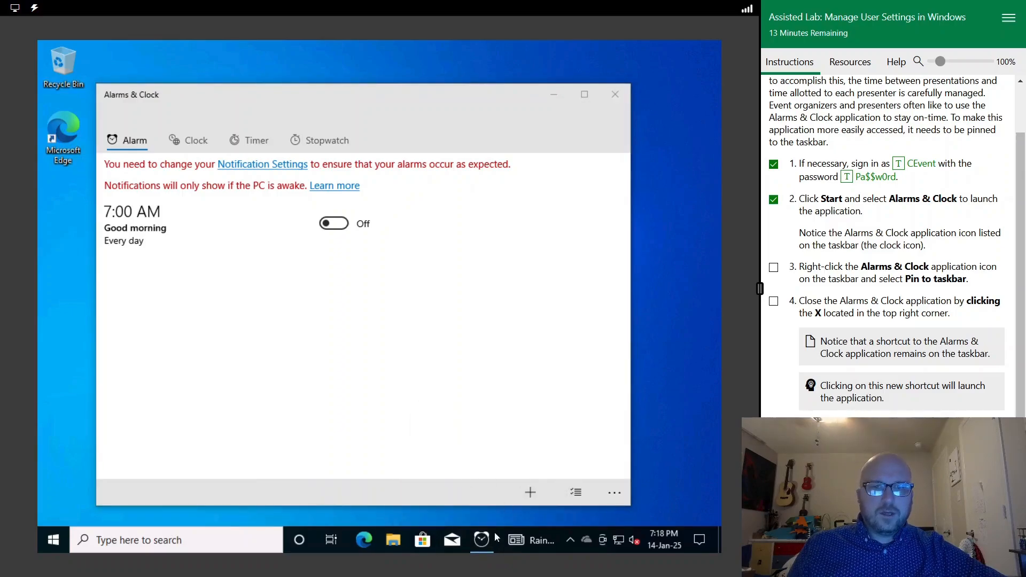
pyautogui.moveTo(487, 541)
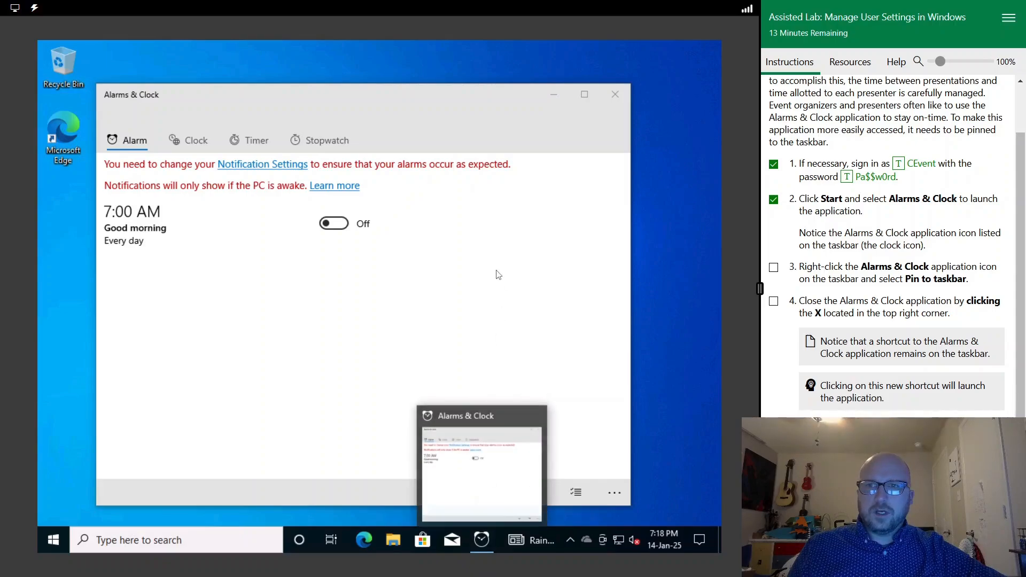
# Close Alarms & Clock and relaunch it from its pinned taskbar shortcut
pyautogui.click(618, 95)
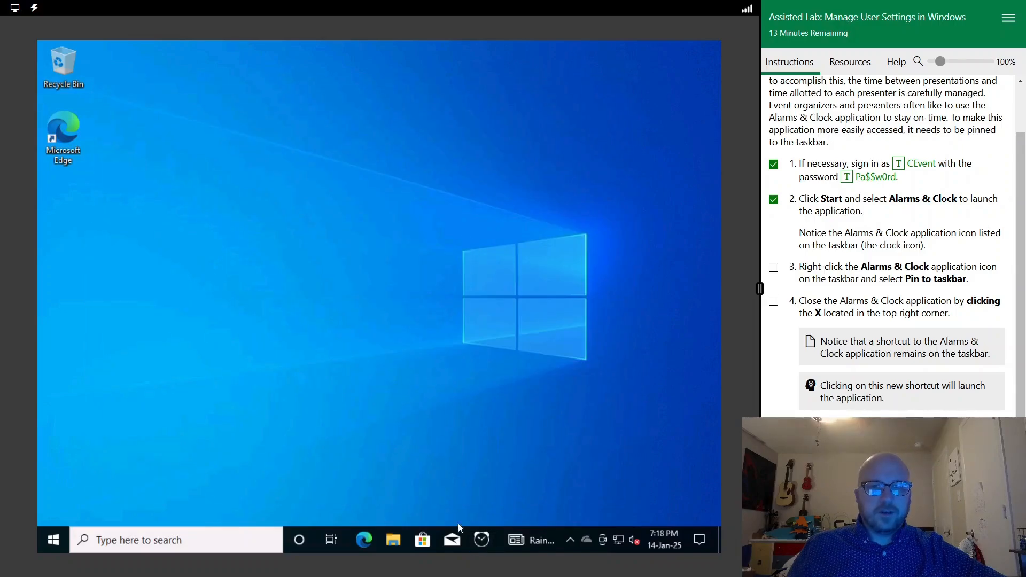
pyautogui.click(482, 541)
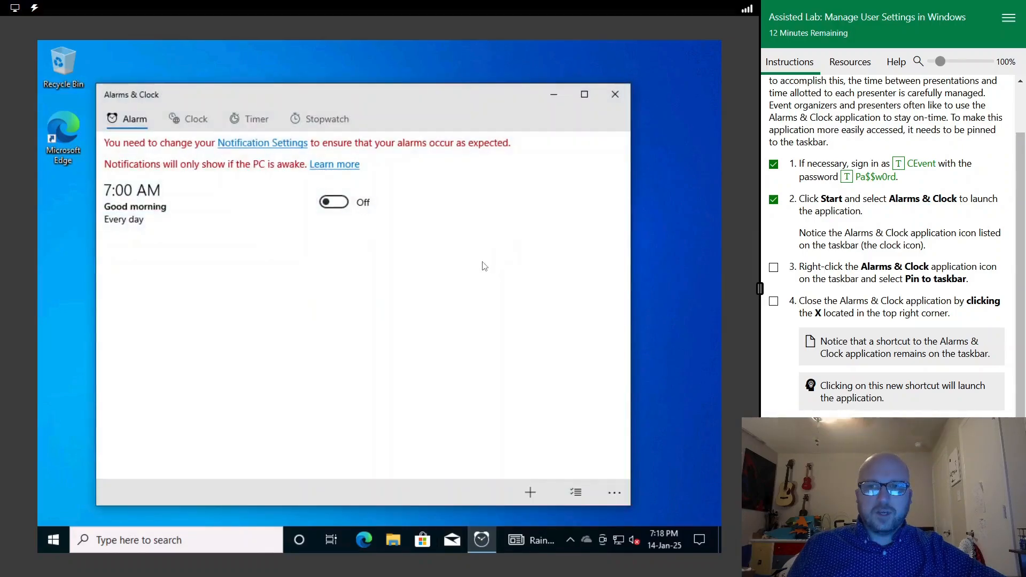
# Answer the pinning question with "It makes the application easier to locate and launch" and close Alarms & Clock
pyautogui.scroll(-3, 881, 321)
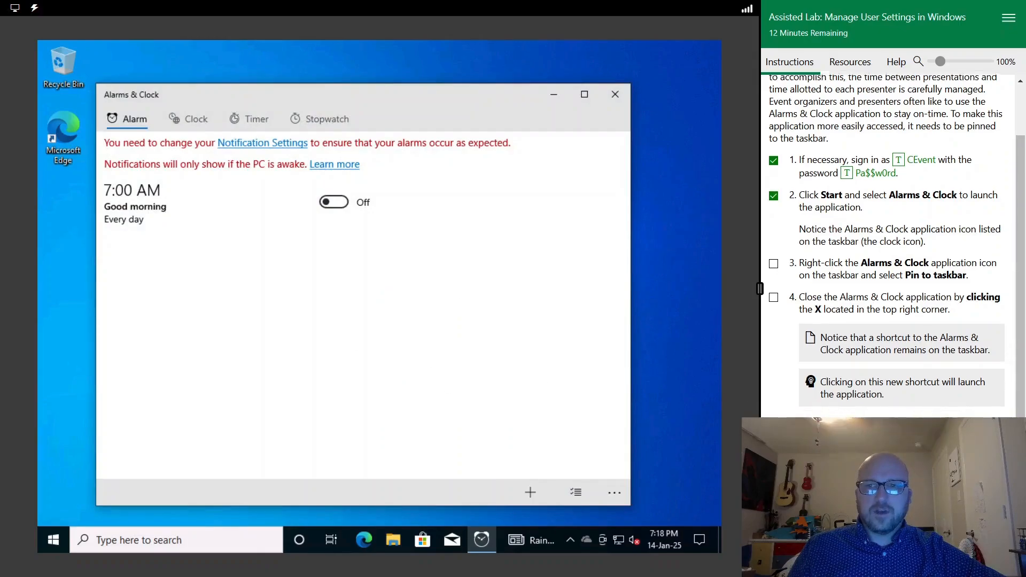
pyautogui.click(868, 402)
pyautogui.moveTo(797, 334); pyautogui.dragTo(905, 352)
pyautogui.click(891, 348)
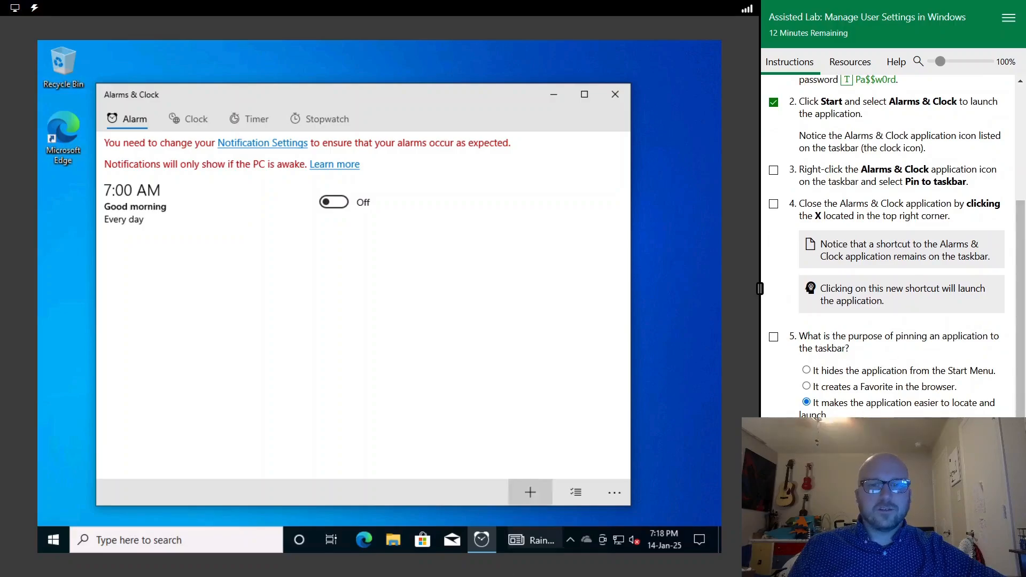
pyautogui.moveTo(529, 540)
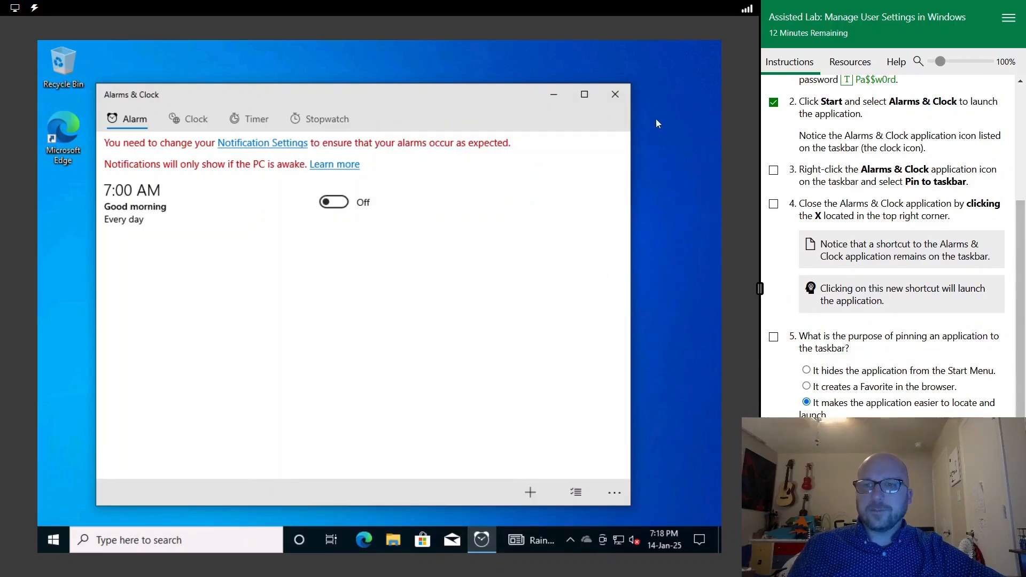
pyautogui.click(615, 94)
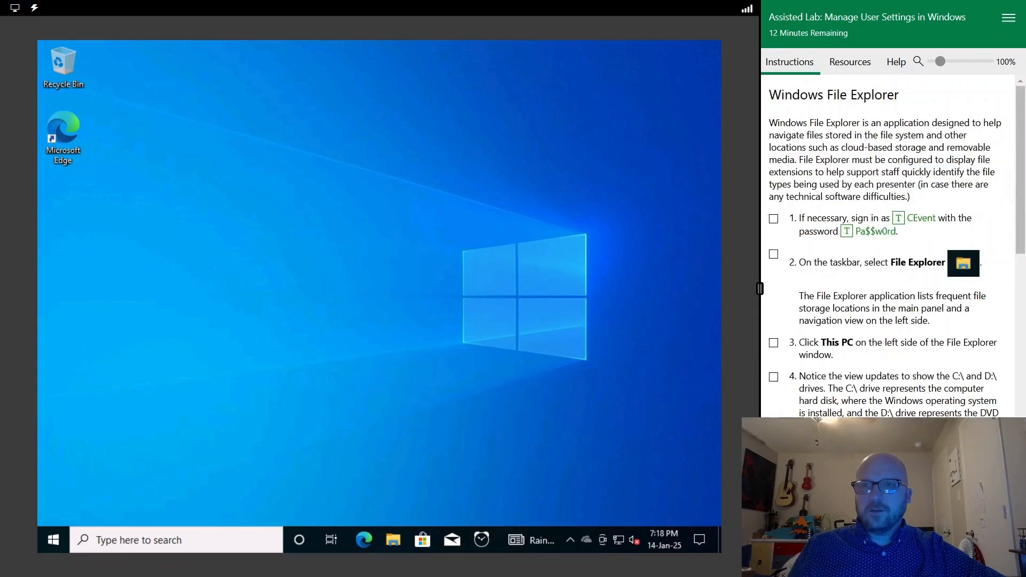
# Open This PC in File Explorer to identify the C: and D: drives, and check off the lab instructions through step 4
pyautogui.click(392, 540)
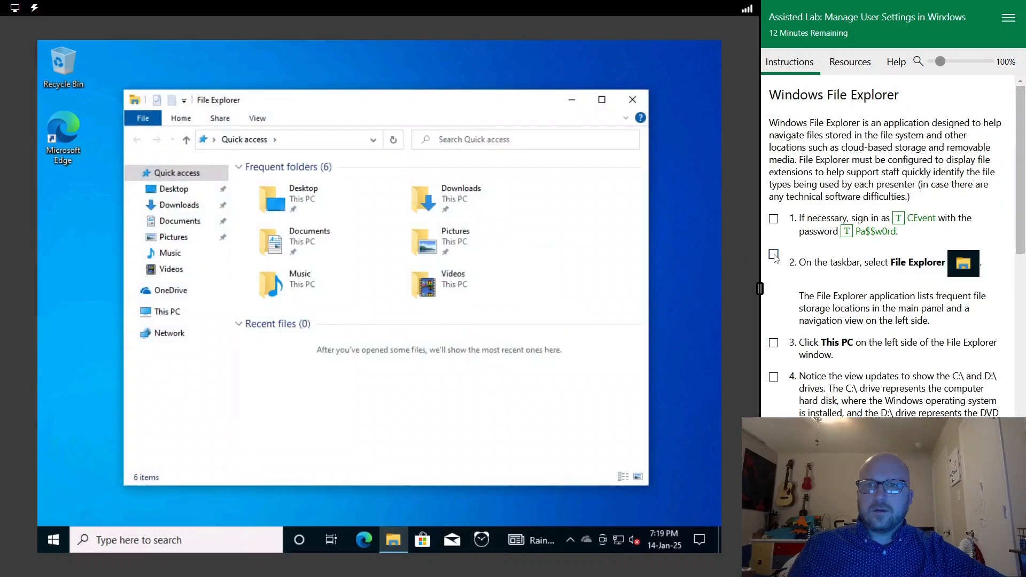
pyautogui.click(170, 312)
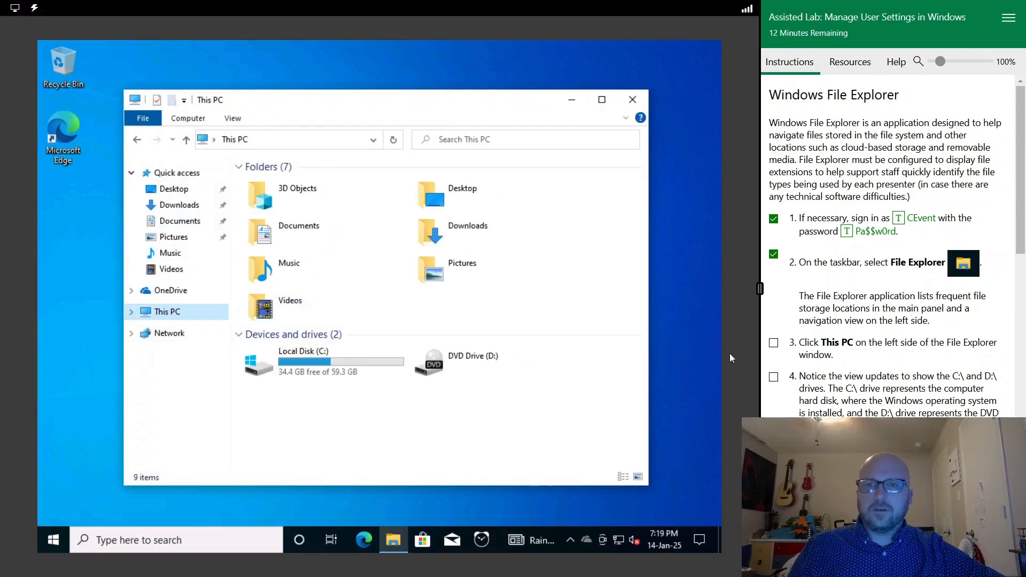
pyautogui.click(300, 364)
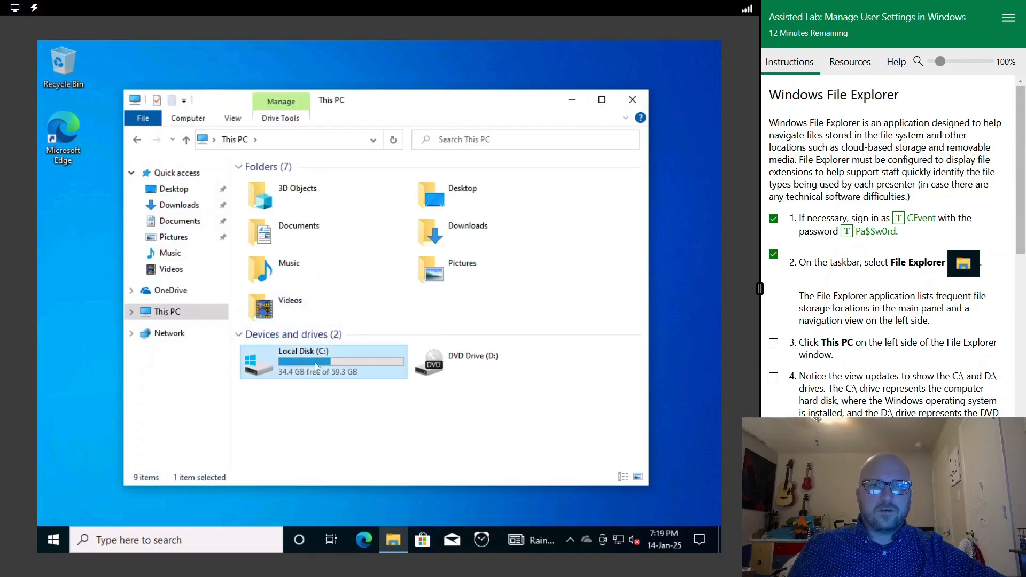
pyautogui.click(555, 365)
pyautogui.click(773, 377)
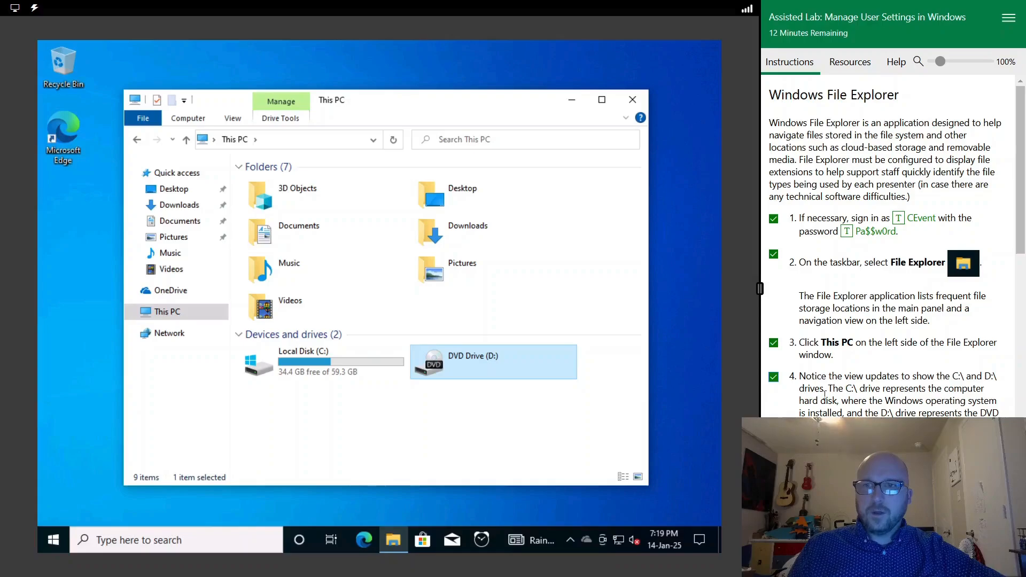
# Examine the Program Files, Program Files (x86), Users, and Windows system folders on Local Disk (C:)
pyautogui.scroll(-3, 889, 397)
pyautogui.scroll(-2, 889, 397)
pyautogui.doubleClick(272, 360)
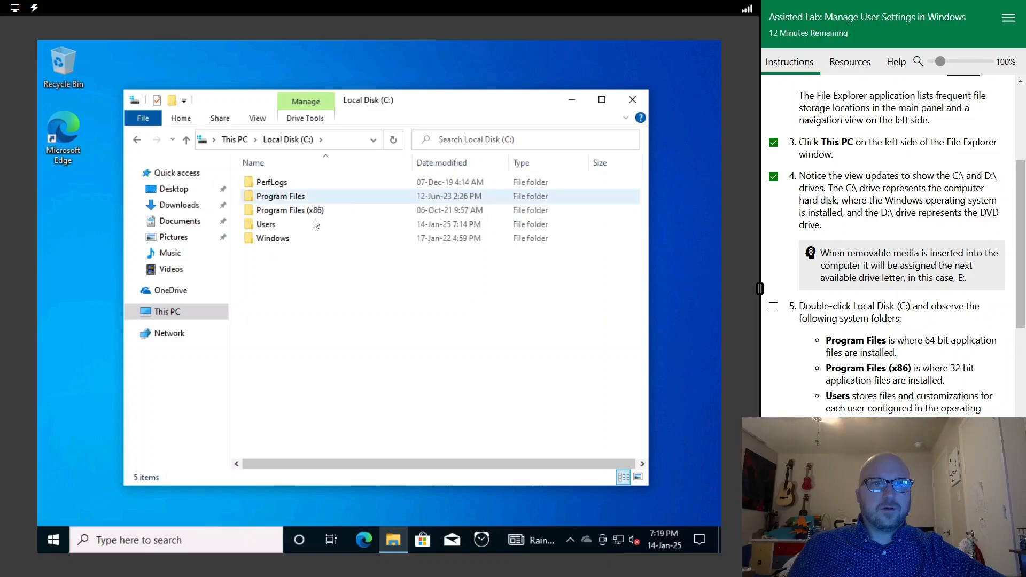
pyautogui.doubleClick(300, 198)
pyautogui.click(136, 139)
pyautogui.doubleClick(289, 210)
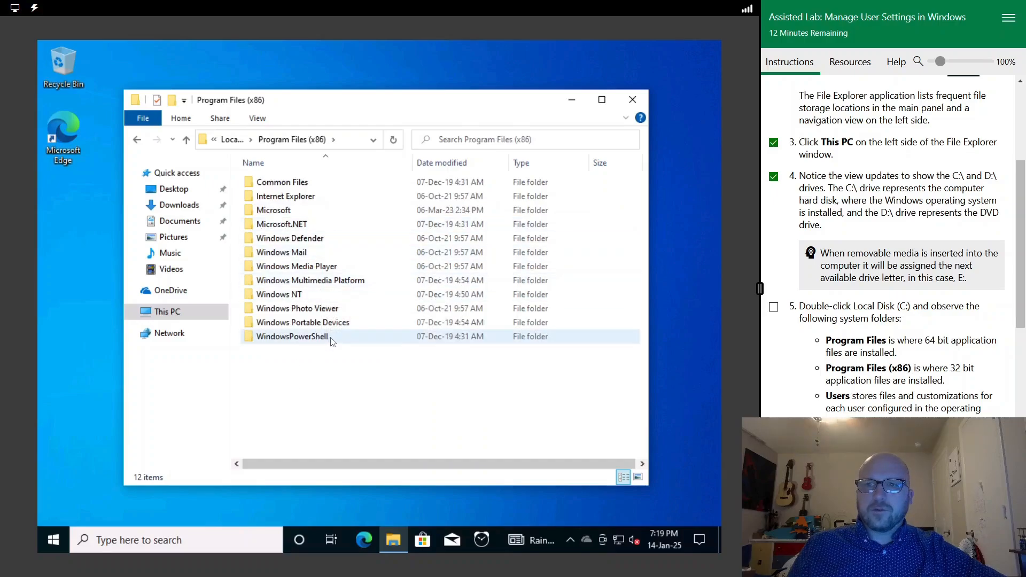
pyautogui.click(137, 139)
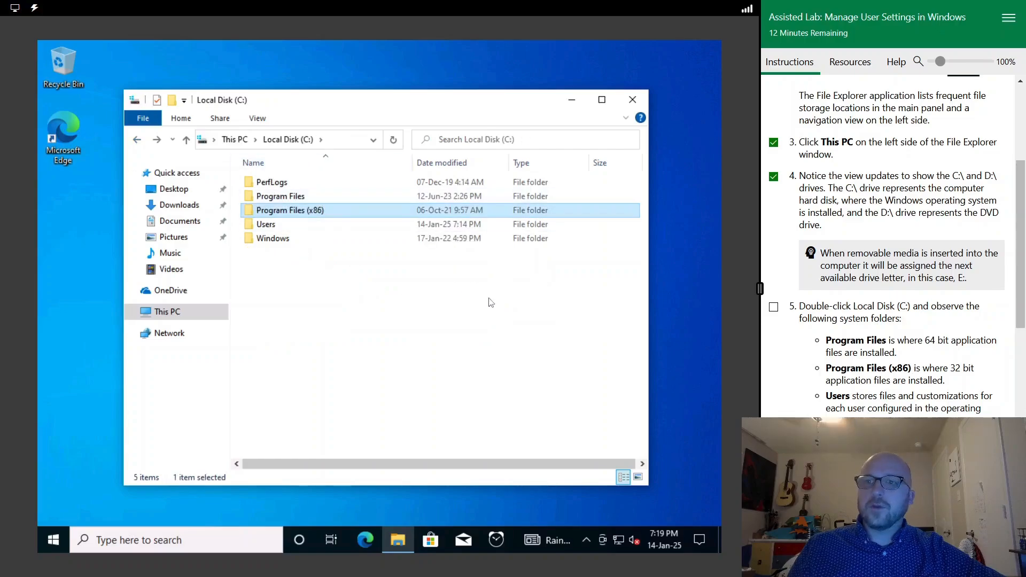
pyautogui.doubleClick(262, 224)
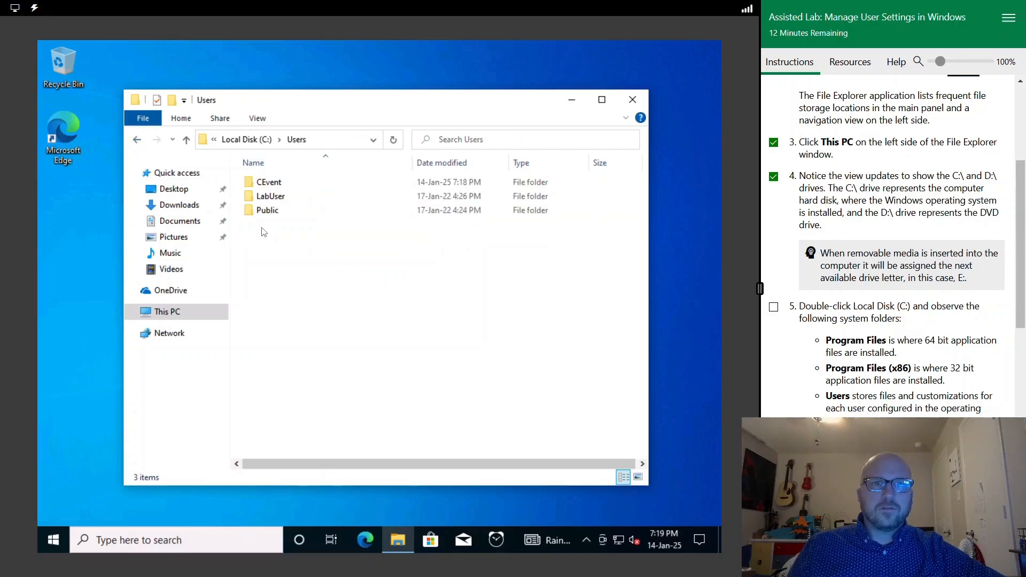
pyautogui.click(136, 140)
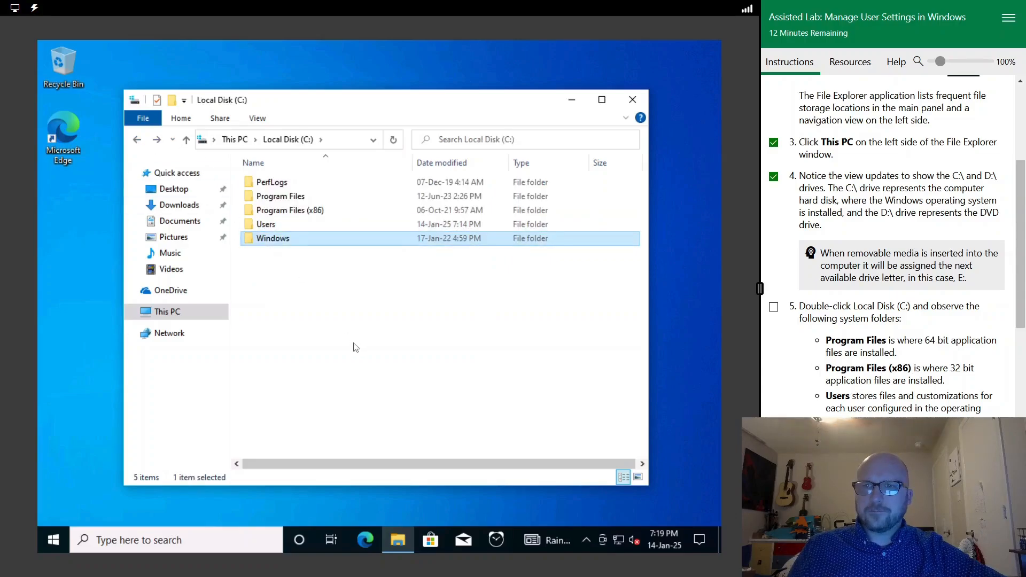
pyautogui.click(383, 344)
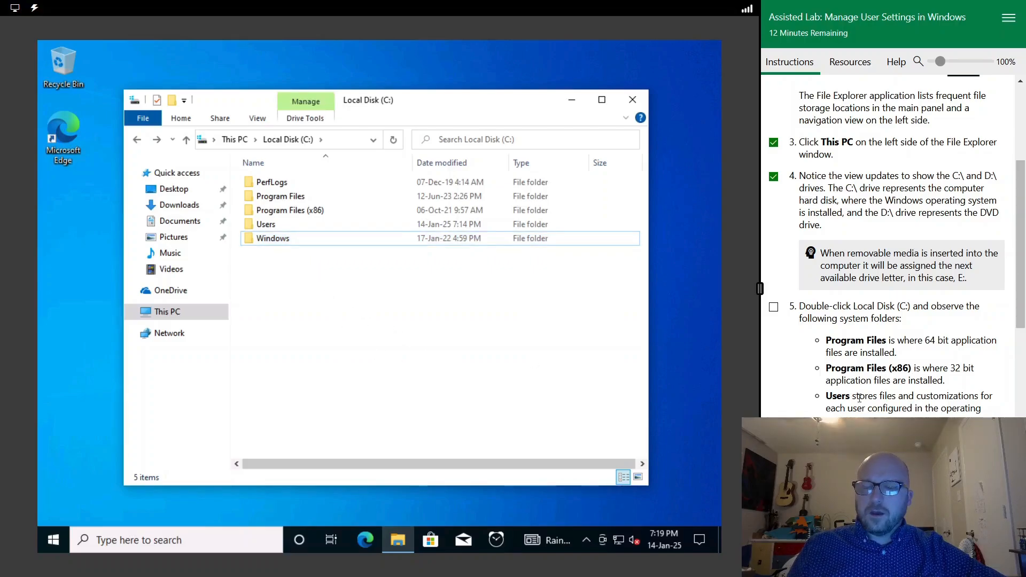
# Create a text document named Tech Support Number in the Documents folder and check off step 7
pyautogui.click(172, 222)
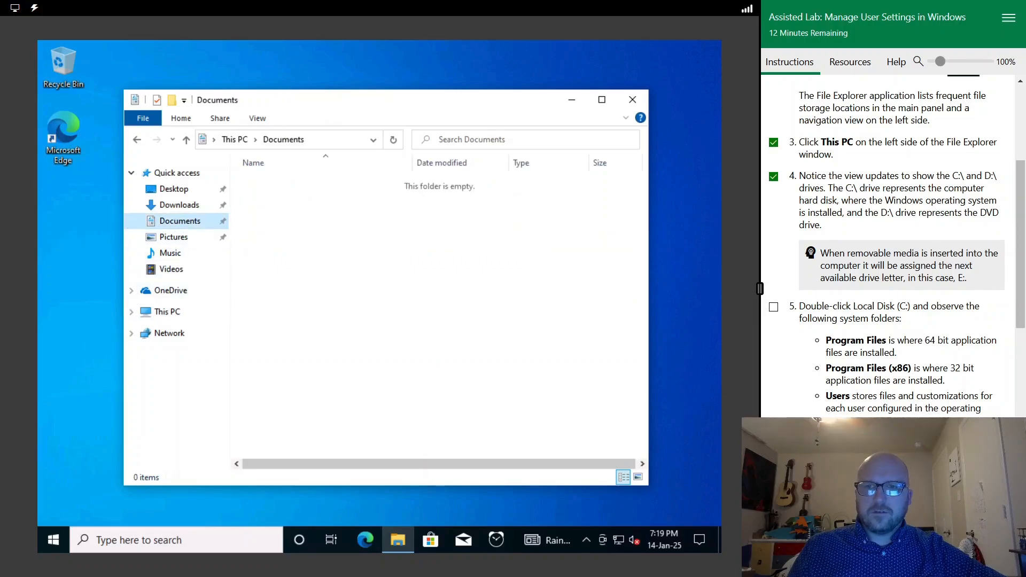
pyautogui.rightClick(357, 291)
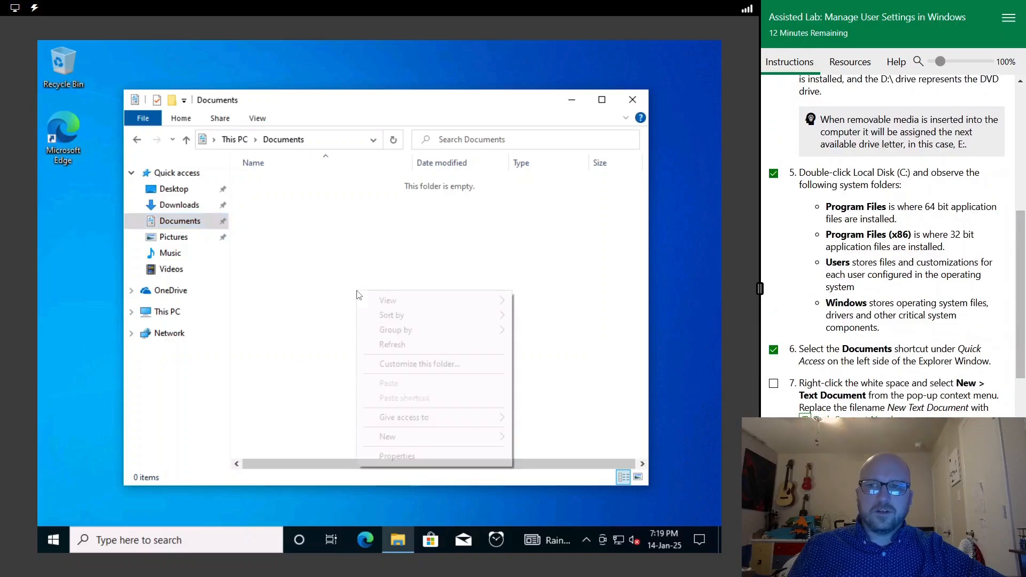
pyautogui.moveTo(387, 438)
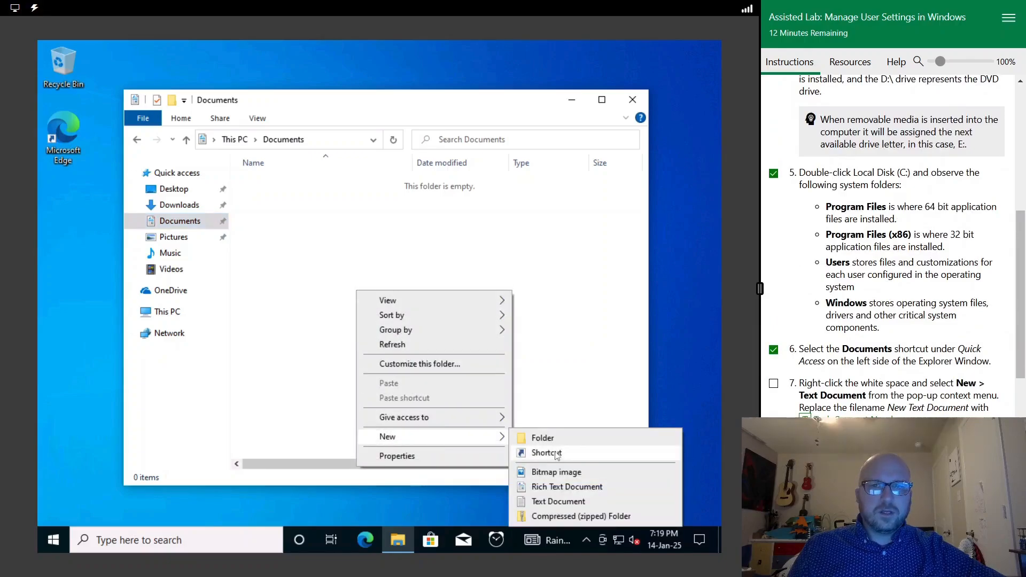
pyautogui.click(571, 503)
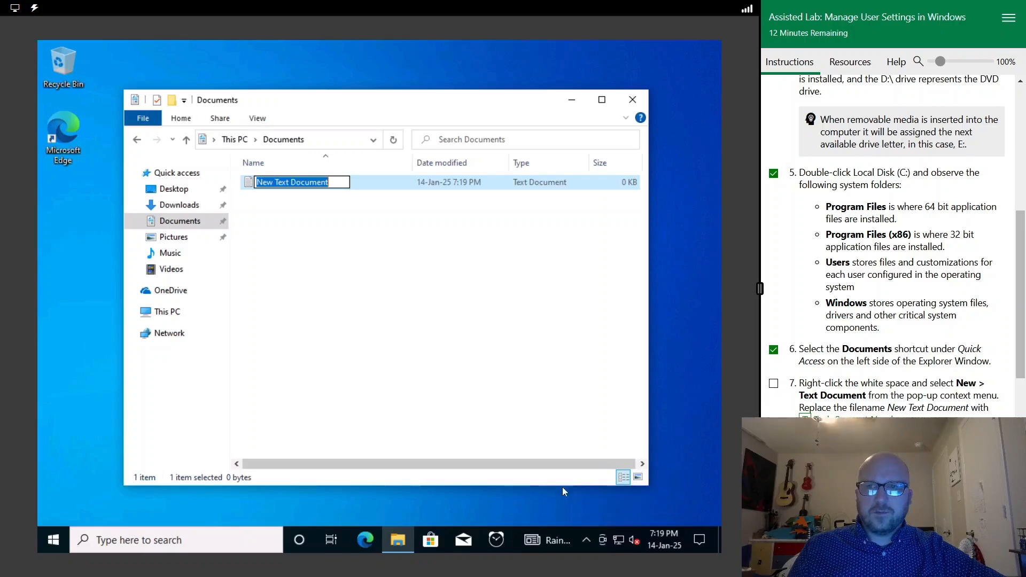
pyautogui.click(806, 420)
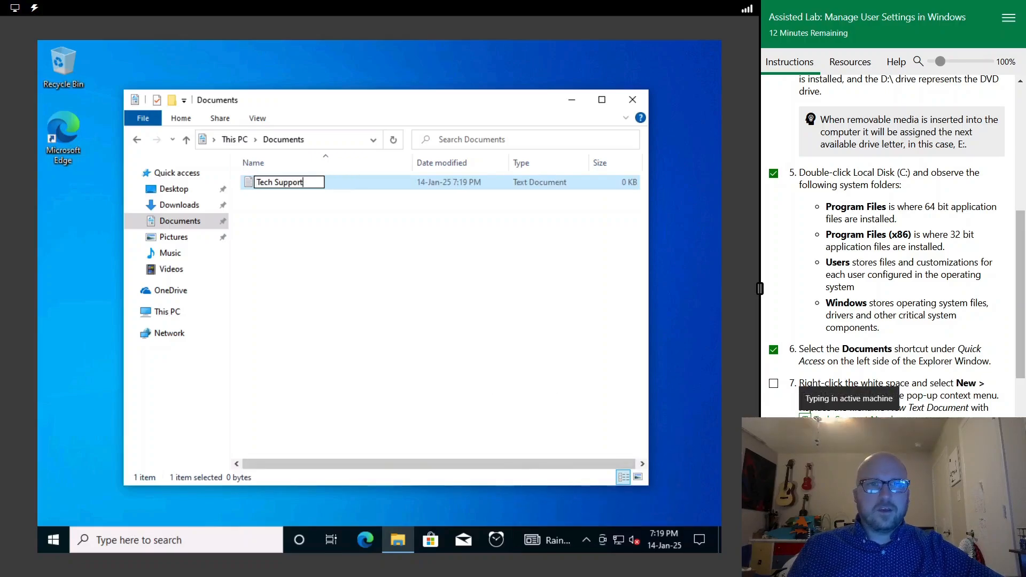
pyautogui.click(550, 356)
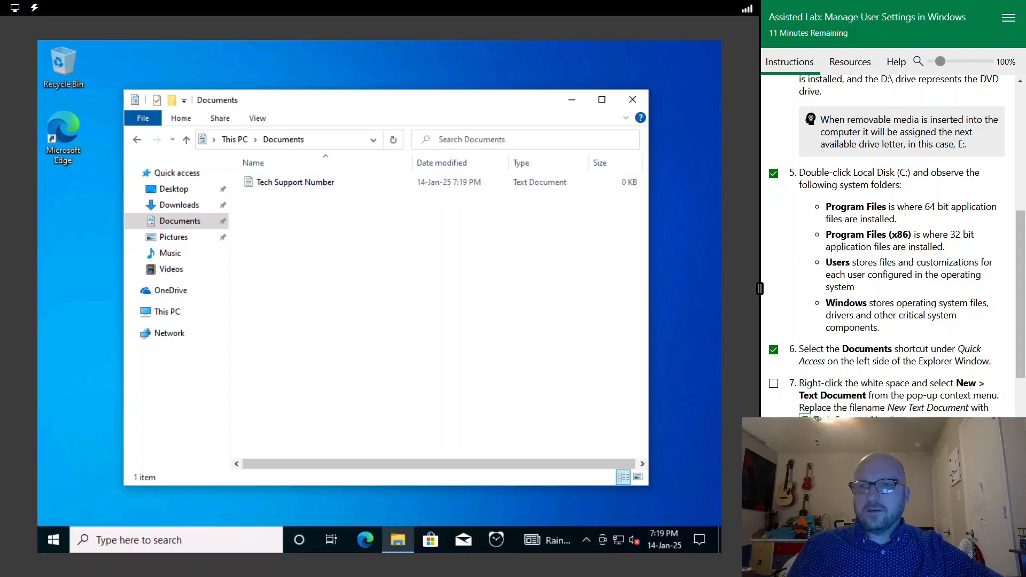
pyautogui.click(773, 383)
# Expand the ribbon in a maximized File Explorer window and turn on the display of file name extensions
pyautogui.scroll(-3, 853, 411)
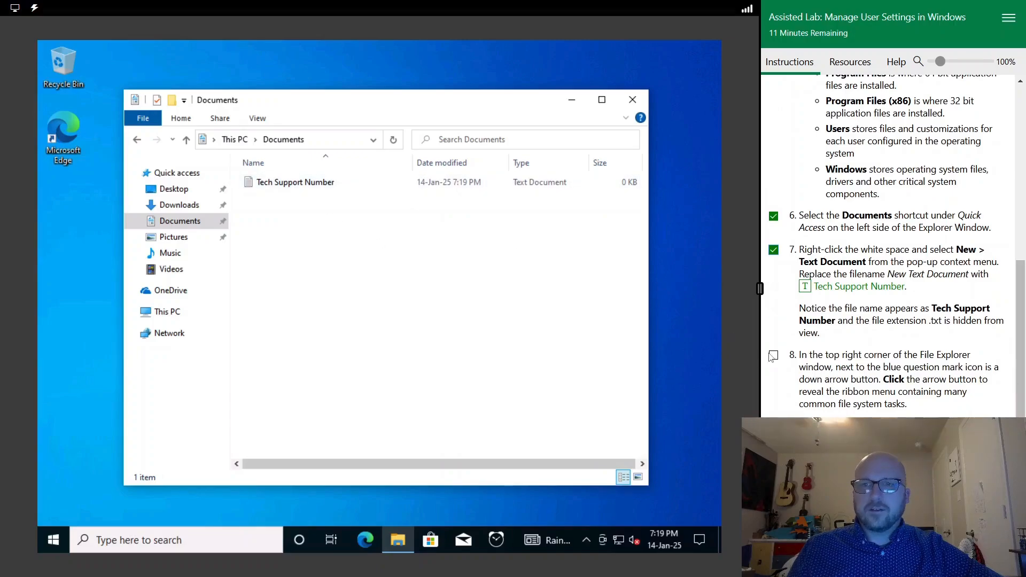
pyautogui.scroll(-1, 773, 357)
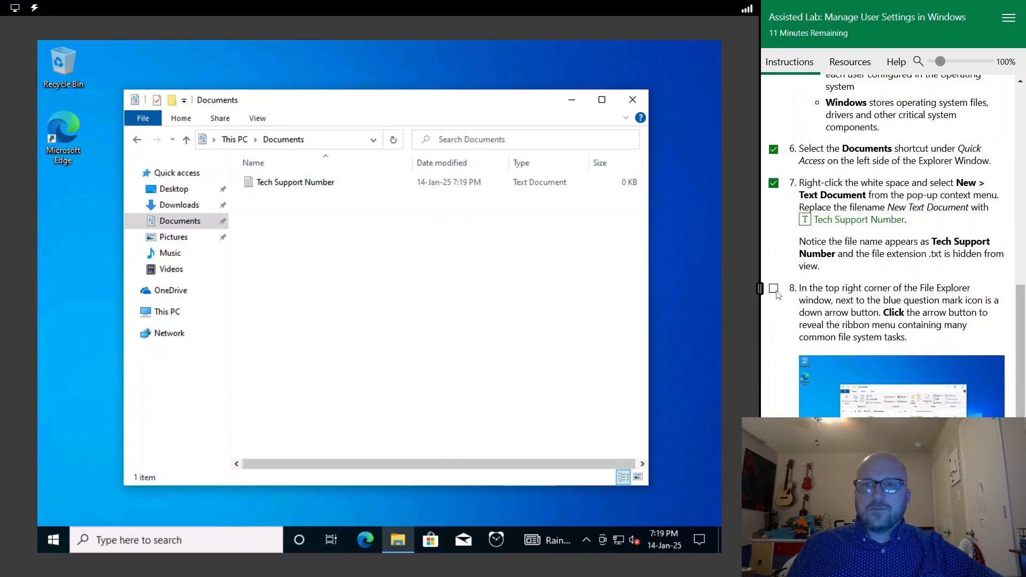
pyautogui.scroll(-1, 776, 294)
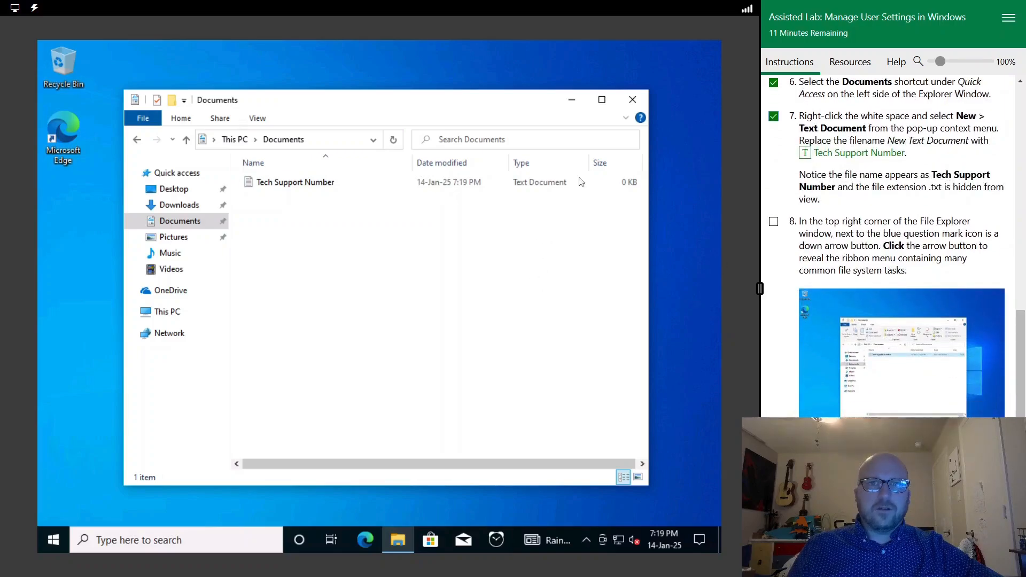
pyautogui.click(626, 119)
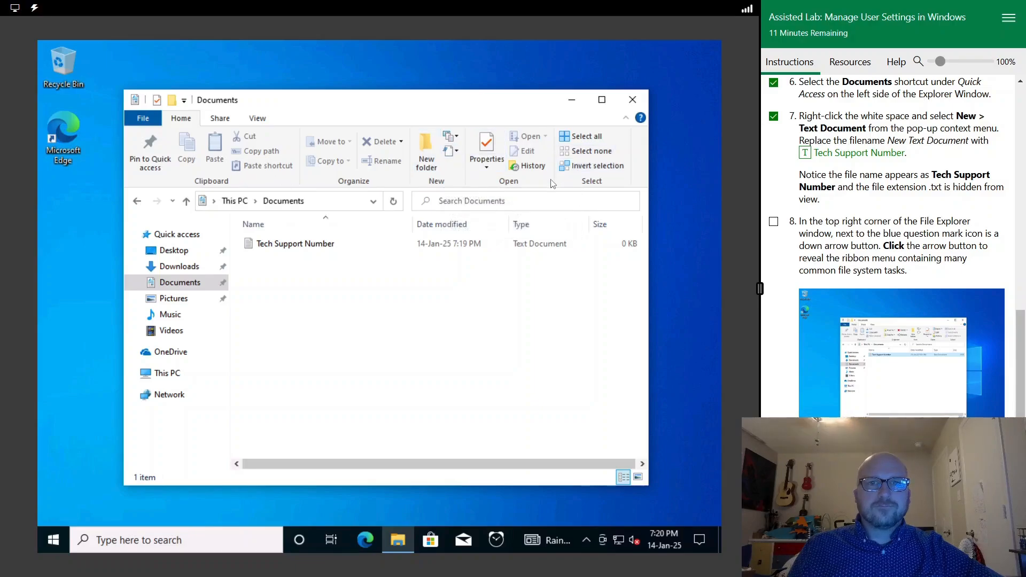
pyautogui.click(602, 100)
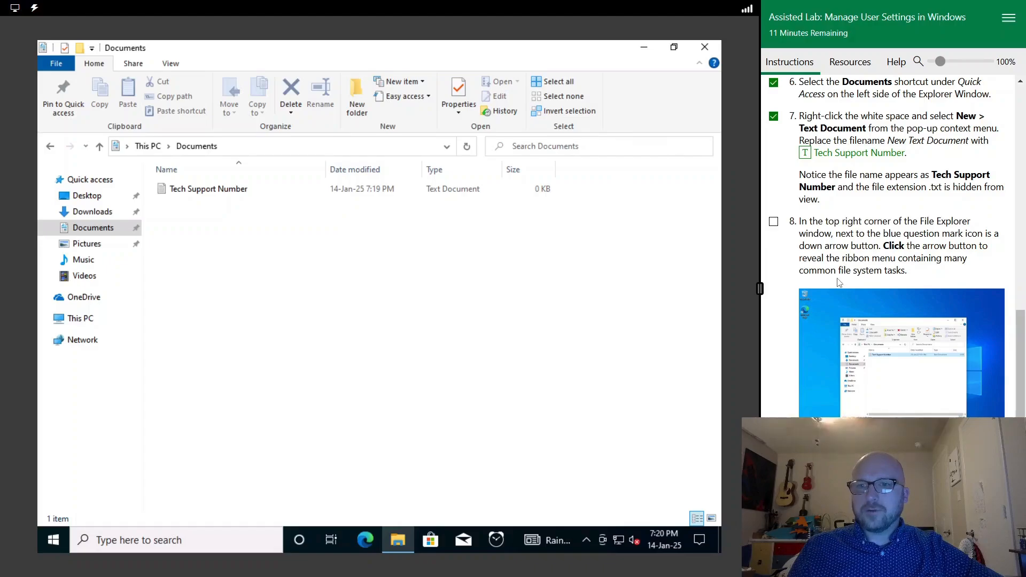
pyautogui.click(171, 65)
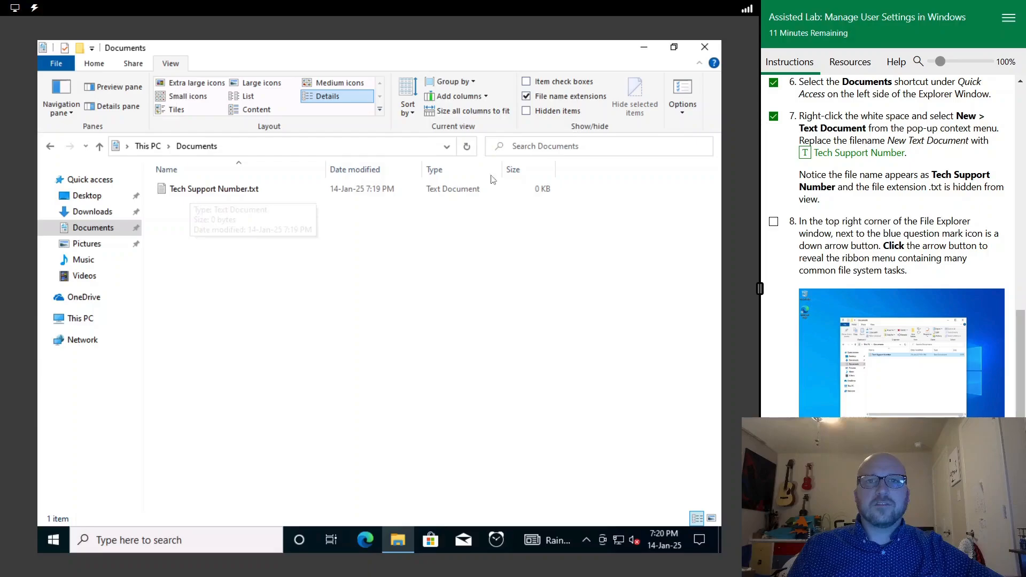
# Answer comprehensive question 1 with "An administrative user account can reconfigure the operating system whereas a standard one cannot" and check it off
pyautogui.scroll(-2, 914, 342)
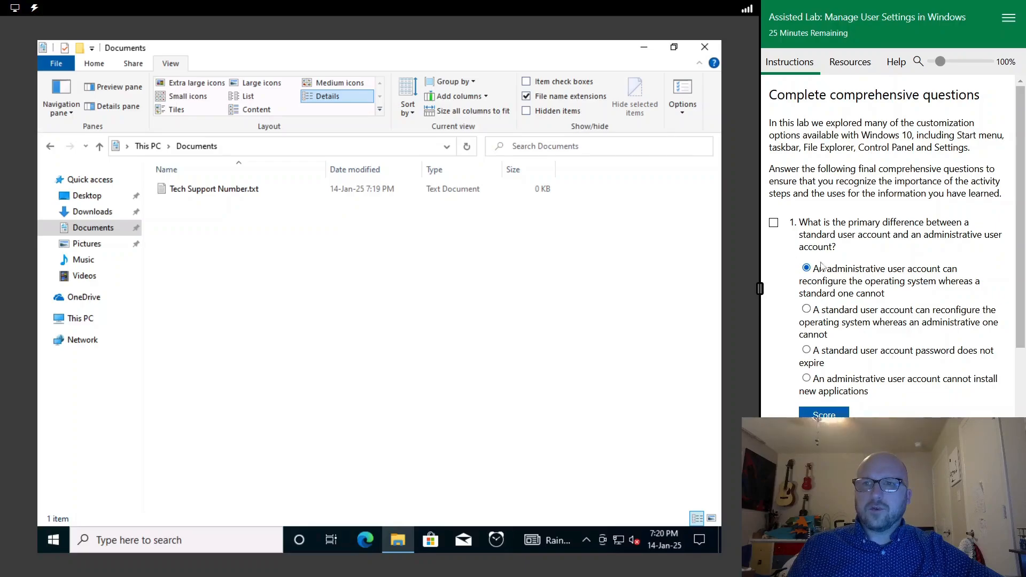
pyautogui.moveTo(803, 223); pyautogui.dragTo(899, 250)
pyautogui.click(914, 250)
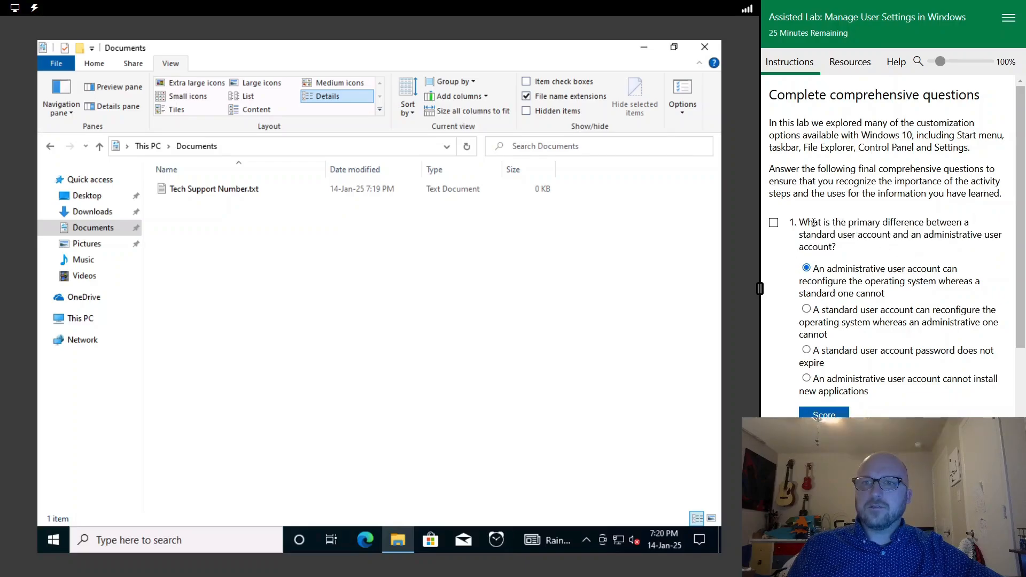
pyautogui.moveTo(813, 223); pyautogui.dragTo(908, 261)
pyautogui.click(922, 253)
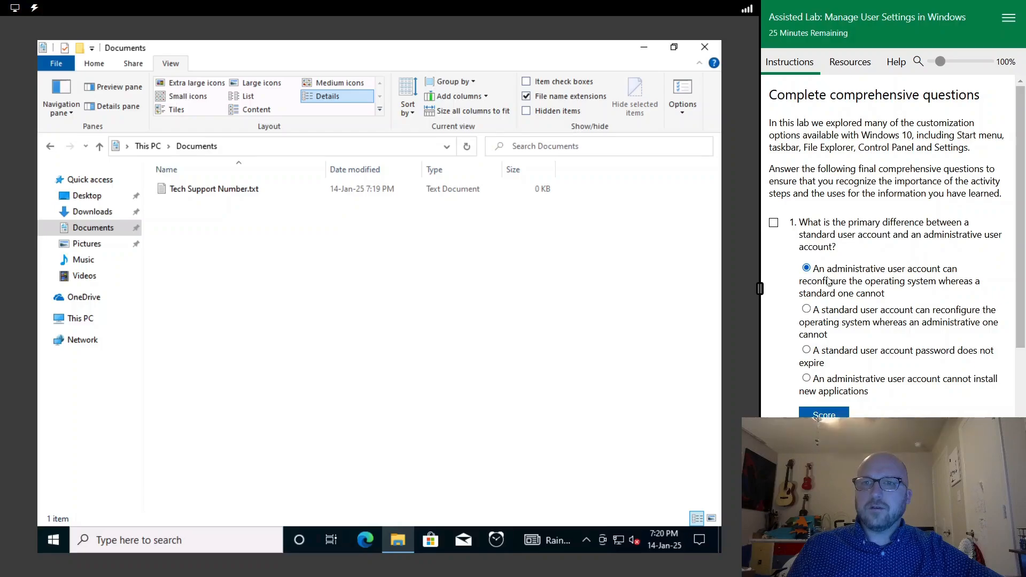
pyautogui.moveTo(819, 268); pyautogui.dragTo(902, 301)
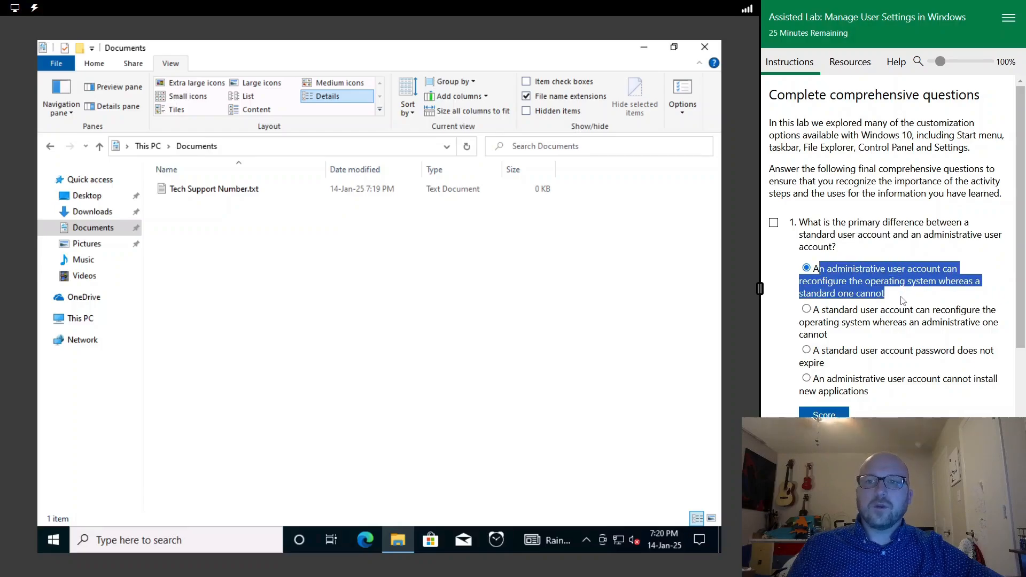
pyautogui.click(897, 295)
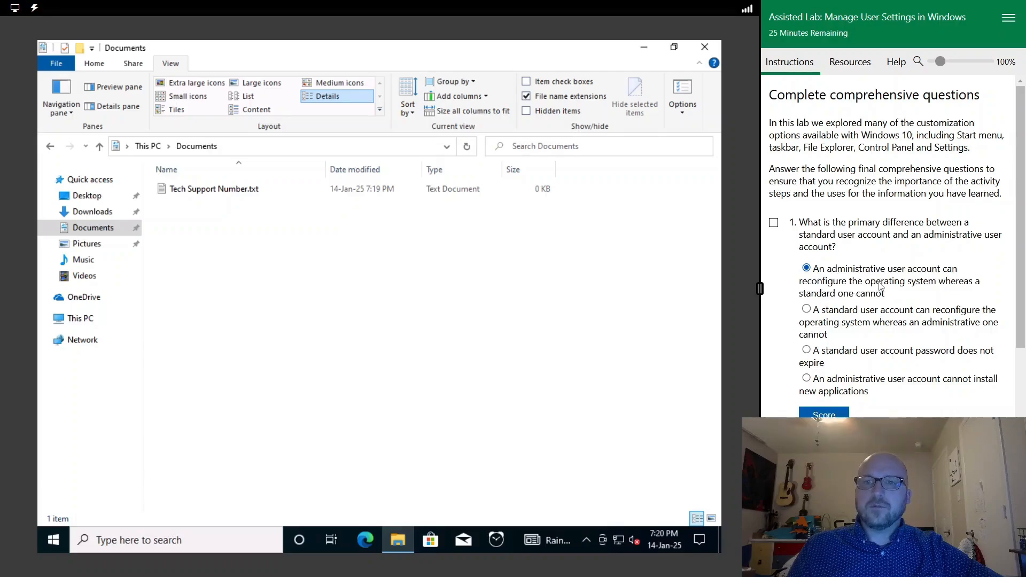
pyautogui.click(774, 223)
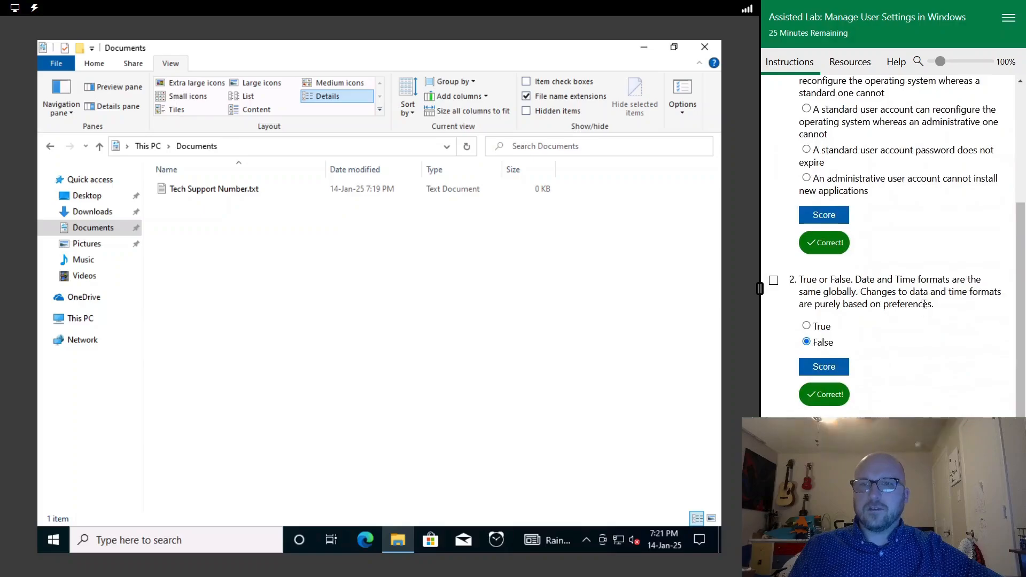
pyautogui.scroll(-1, 925, 318)
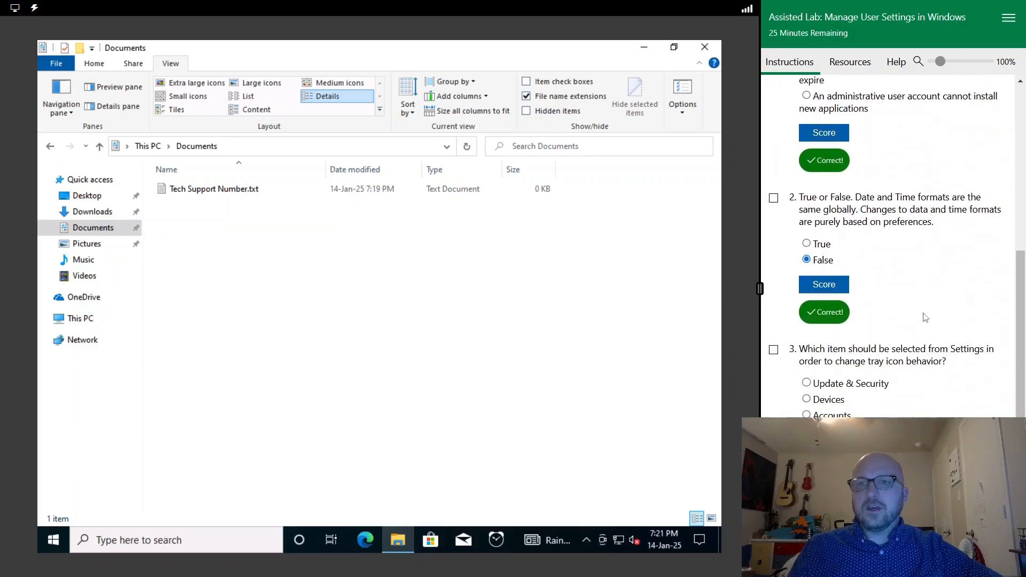
# Review comprehensive question 2 about date and time formats and question 3 about tray icon behavior
pyautogui.moveTo(847, 199); pyautogui.dragTo(951, 200)
pyautogui.click(909, 210)
pyautogui.moveTo(819, 212); pyautogui.dragTo(866, 214)
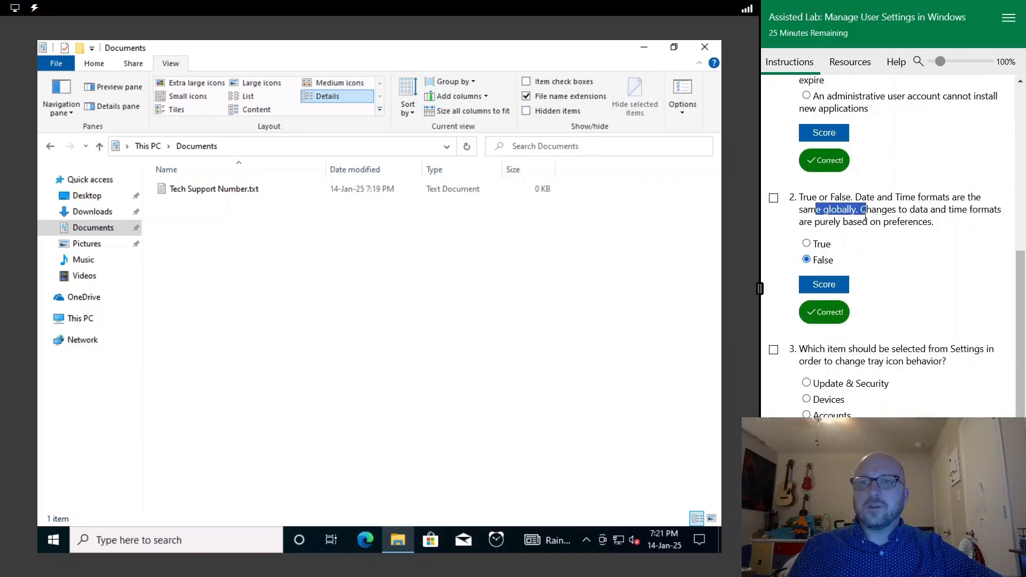
pyautogui.click(890, 213)
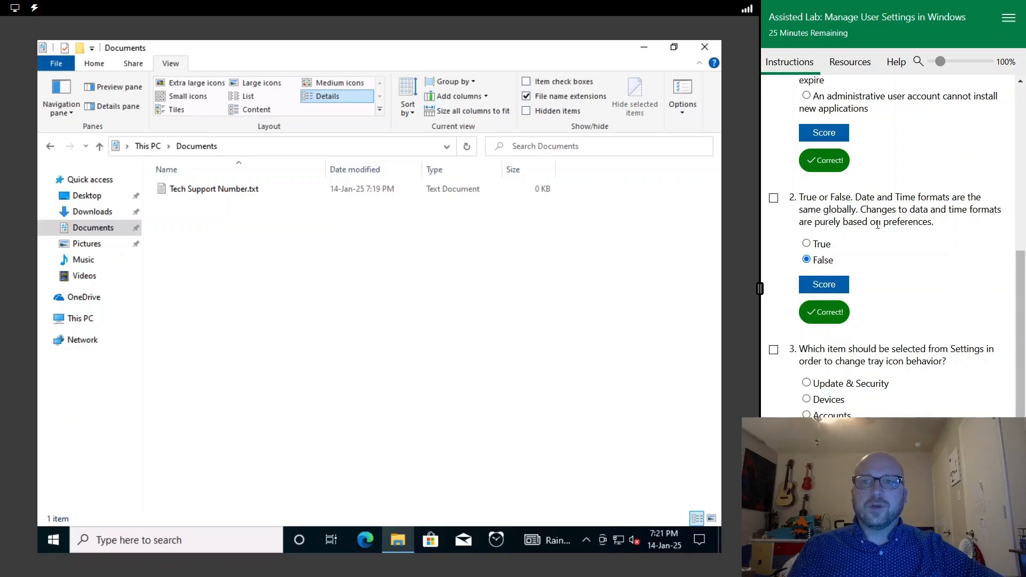
pyautogui.moveTo(944, 226); pyautogui.dragTo(798, 210)
pyautogui.click(959, 226)
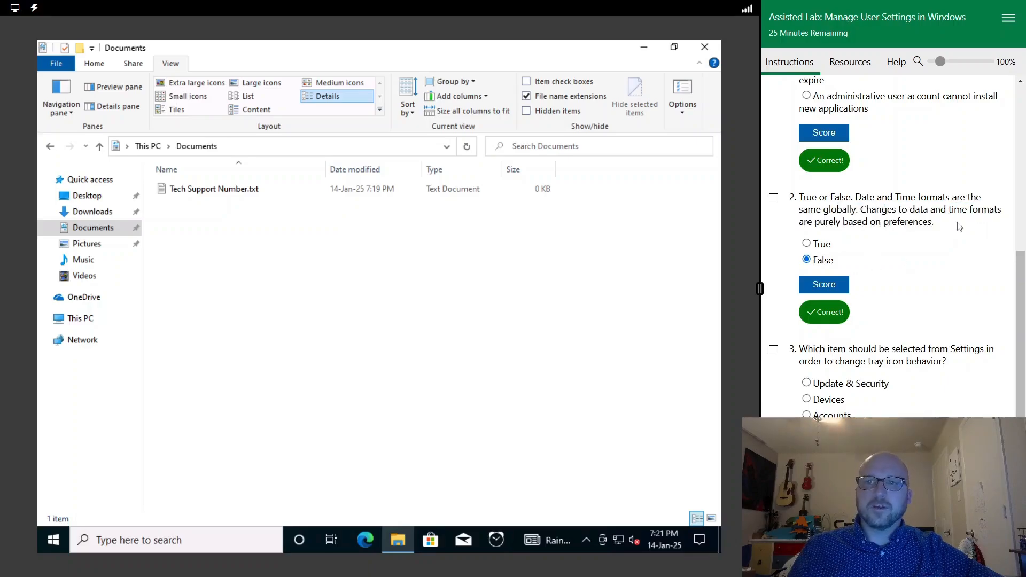
pyautogui.moveTo(799, 348); pyautogui.dragTo(871, 364)
pyautogui.click(947, 368)
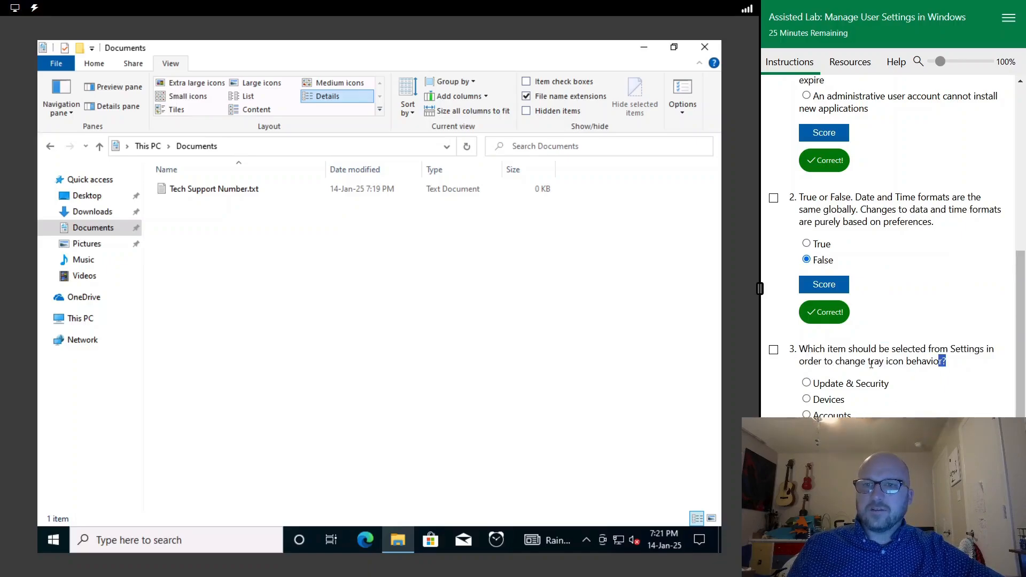
pyautogui.click(897, 398)
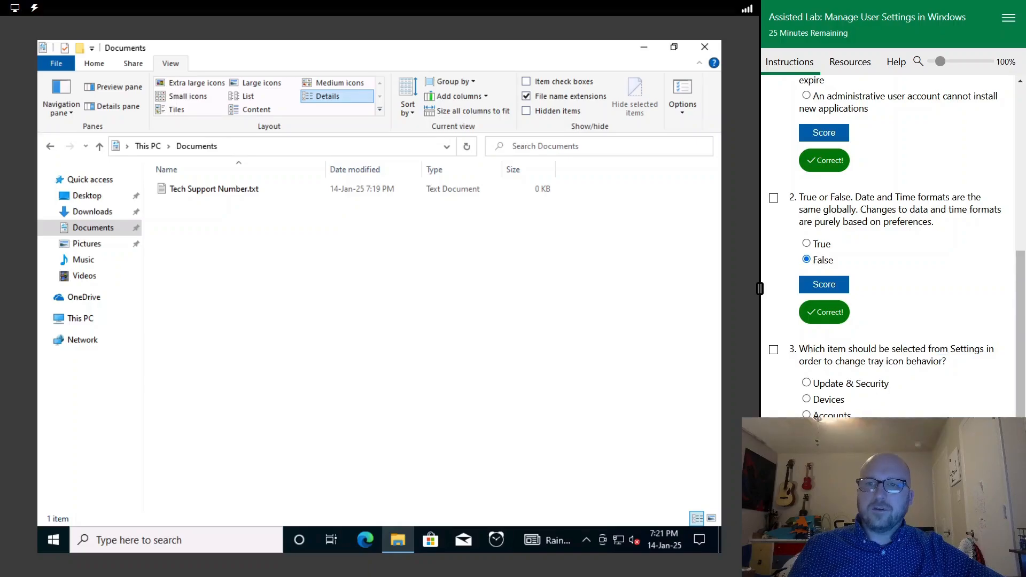
# Check off comprehensive questions 2 and 3 and proceed past the Manage User Settings questions
pyautogui.scroll(1, 816, 419)
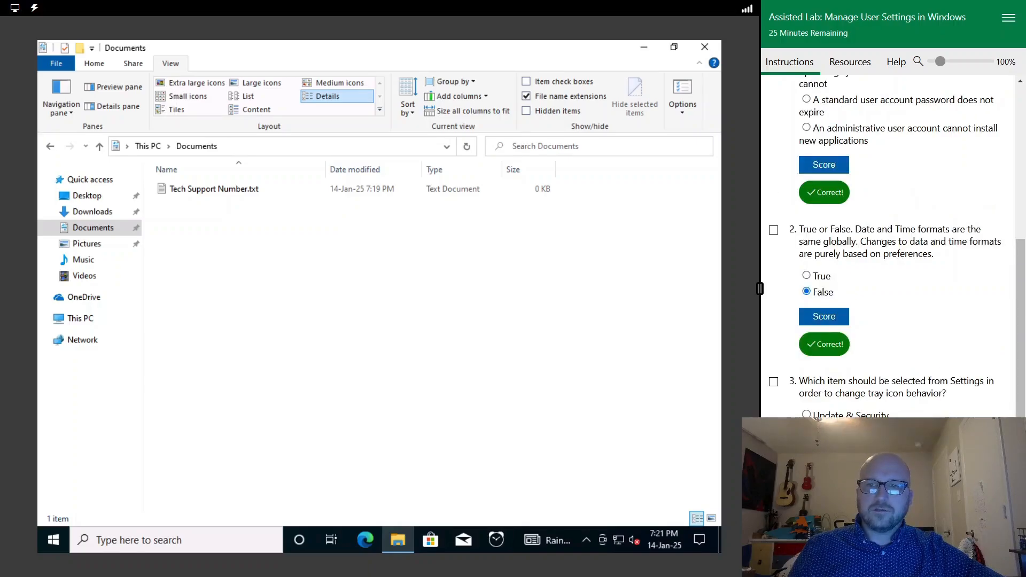
pyautogui.click(774, 384)
pyautogui.scroll(-1, 900, 416)
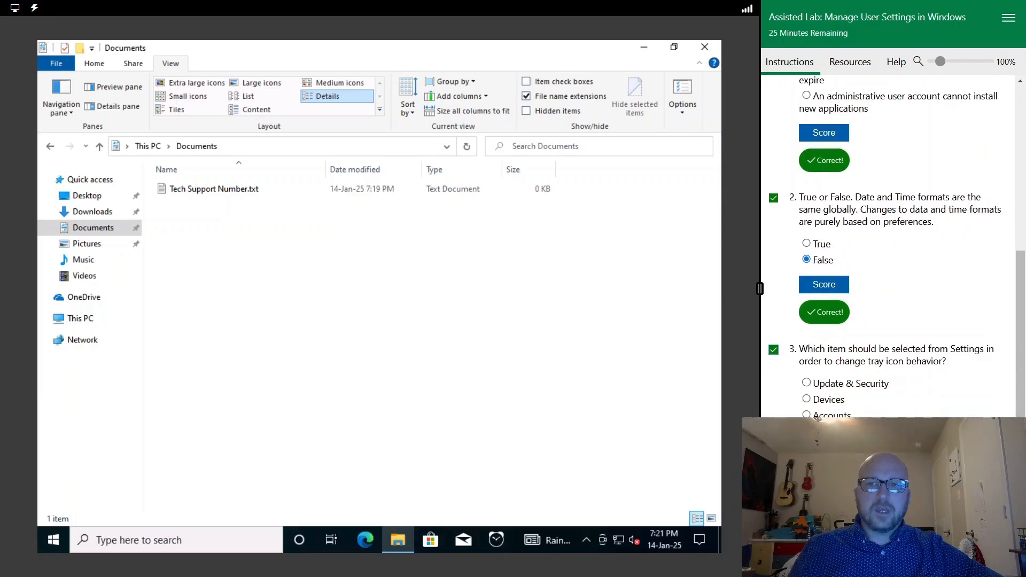
pyautogui.click(997, 561)
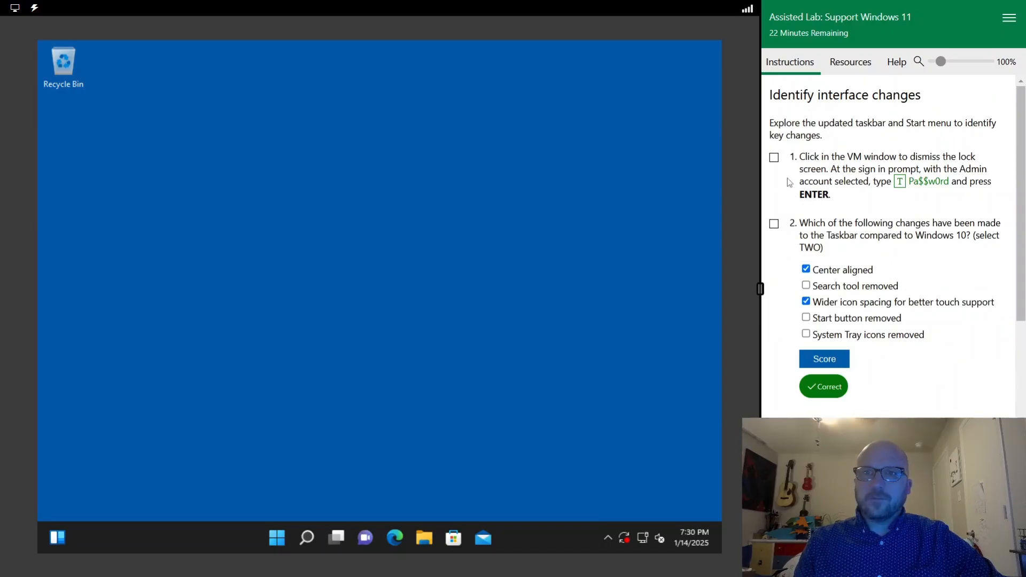
# Check off steps 1 and 2 of Identify interface changes and briefly view the virtual desktops in Task View
pyautogui.click(773, 157)
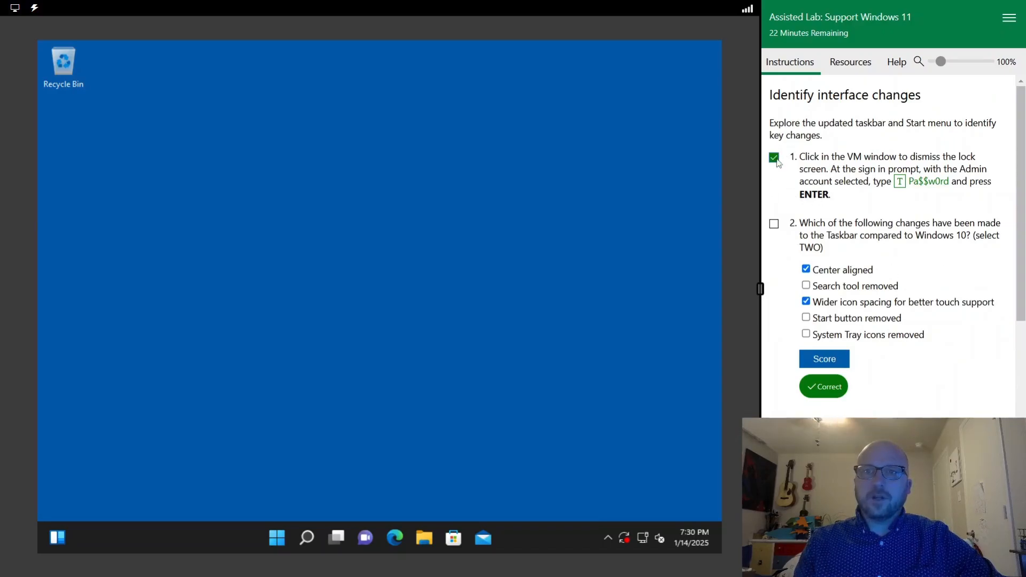
pyautogui.click(774, 225)
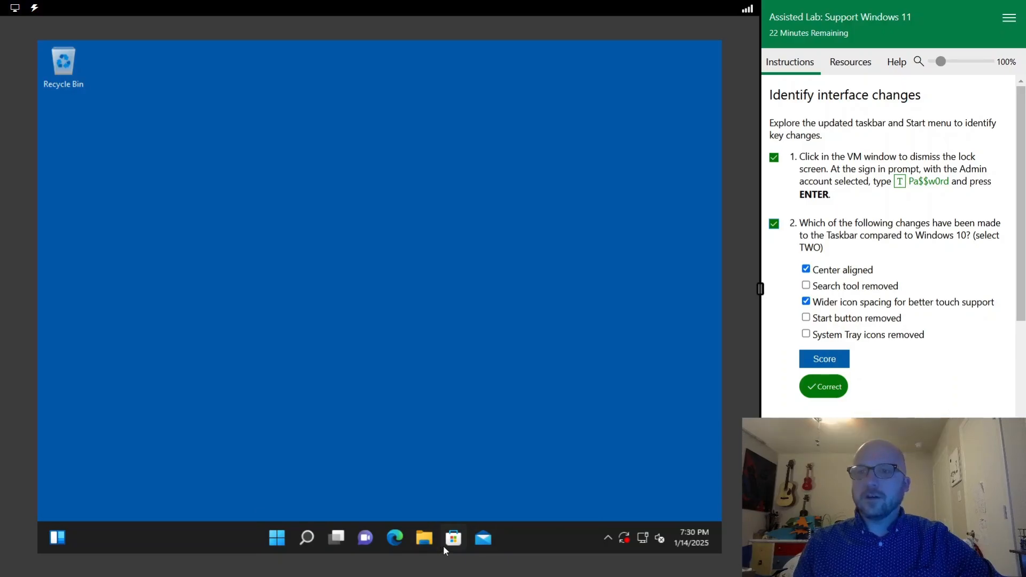
pyautogui.click(337, 538)
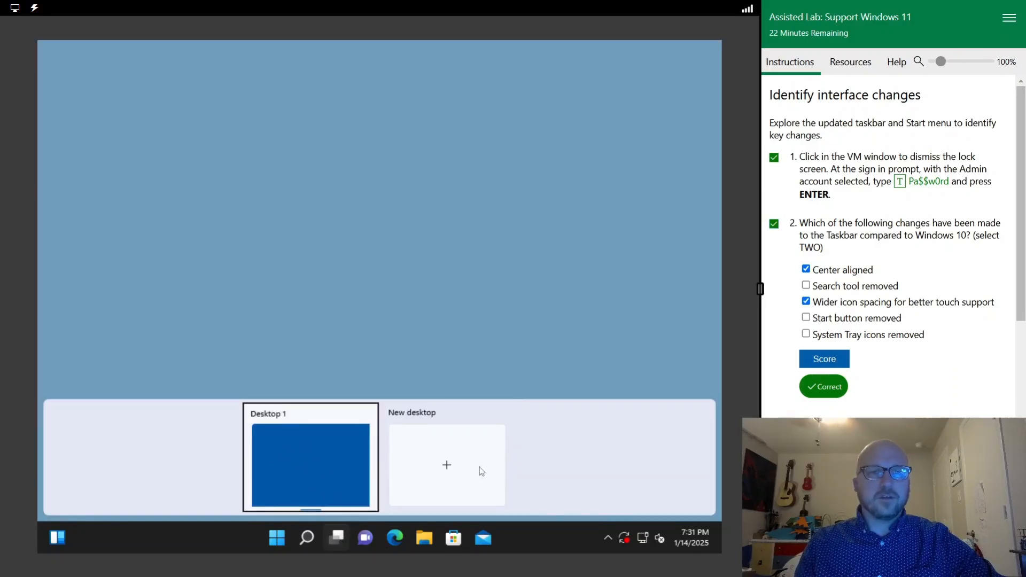
pyautogui.click(464, 219)
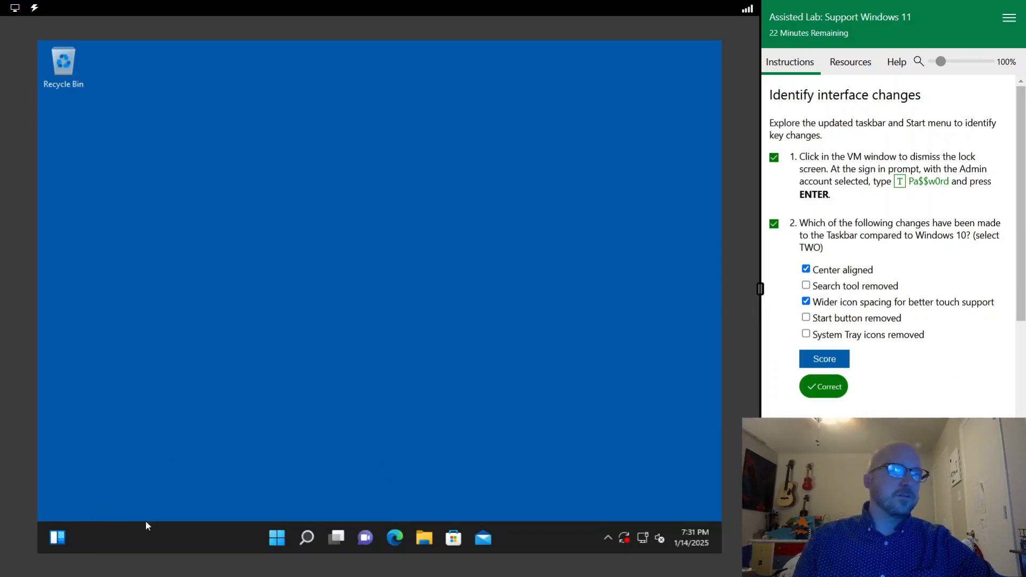
# Display the Windows 11 Start menu and check off the lab steps through step 4
pyautogui.scroll(-2, 956, 337)
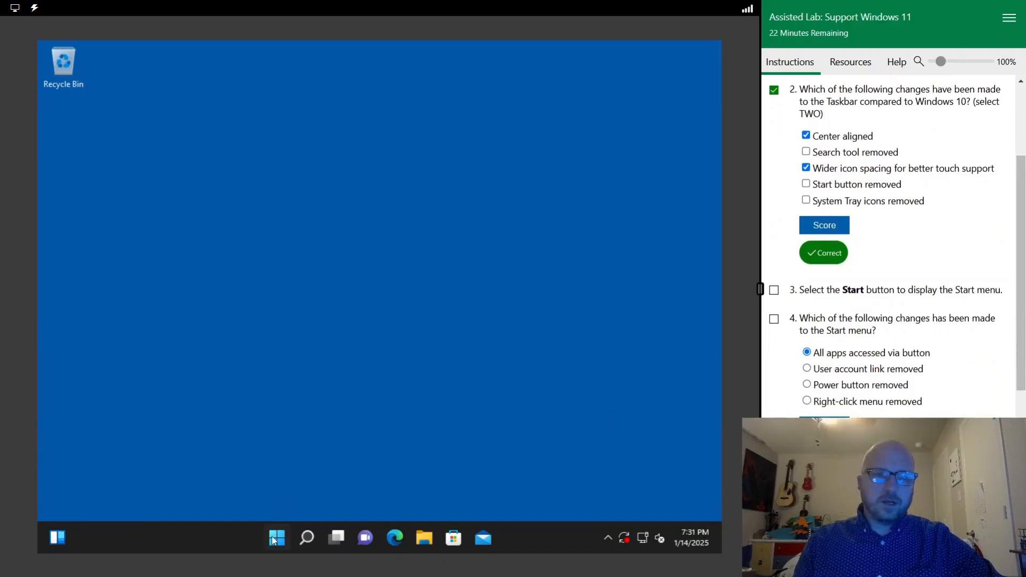
pyautogui.click(277, 537)
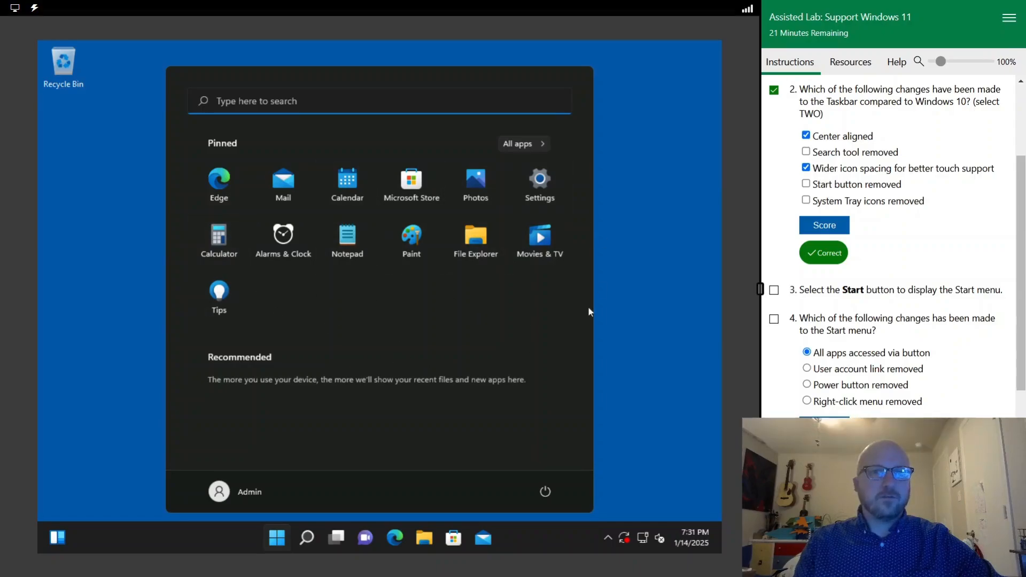
pyautogui.click(774, 320)
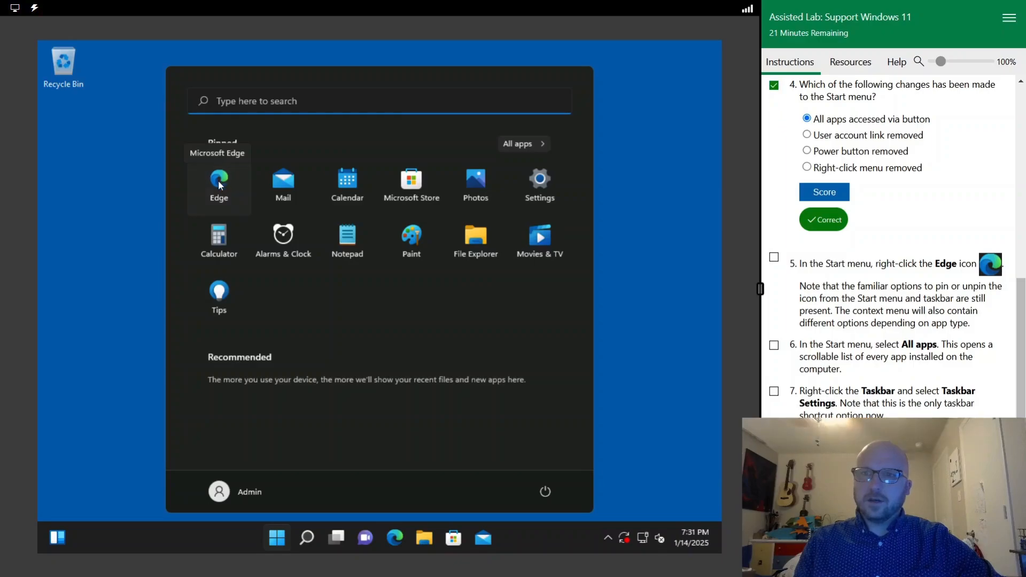
# View Edge's shortcut options and the full All apps list in the Start menu, and check off steps 5 and 6
pyautogui.rightClick(218, 181)
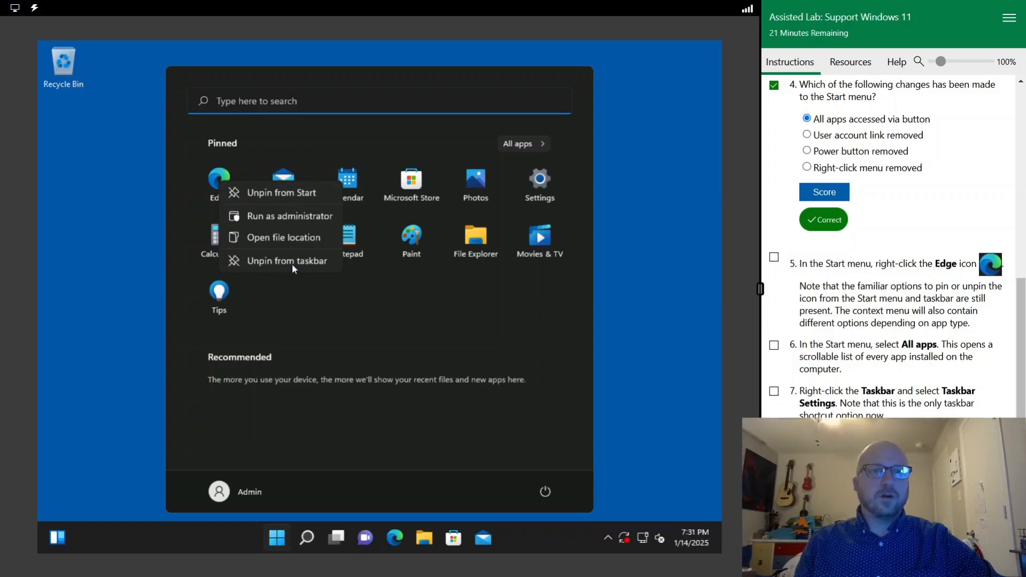
pyautogui.click(426, 326)
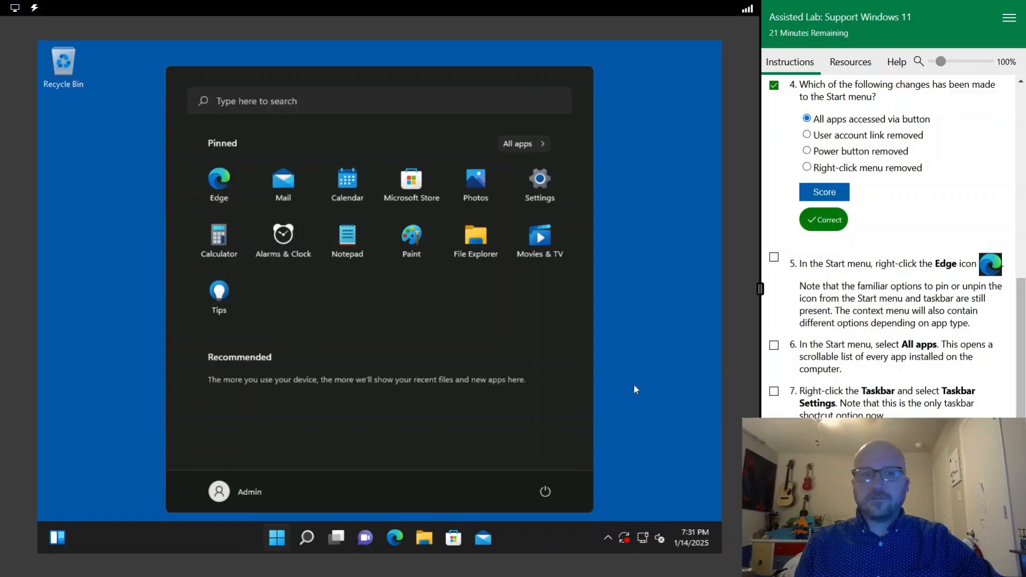
pyautogui.click(521, 144)
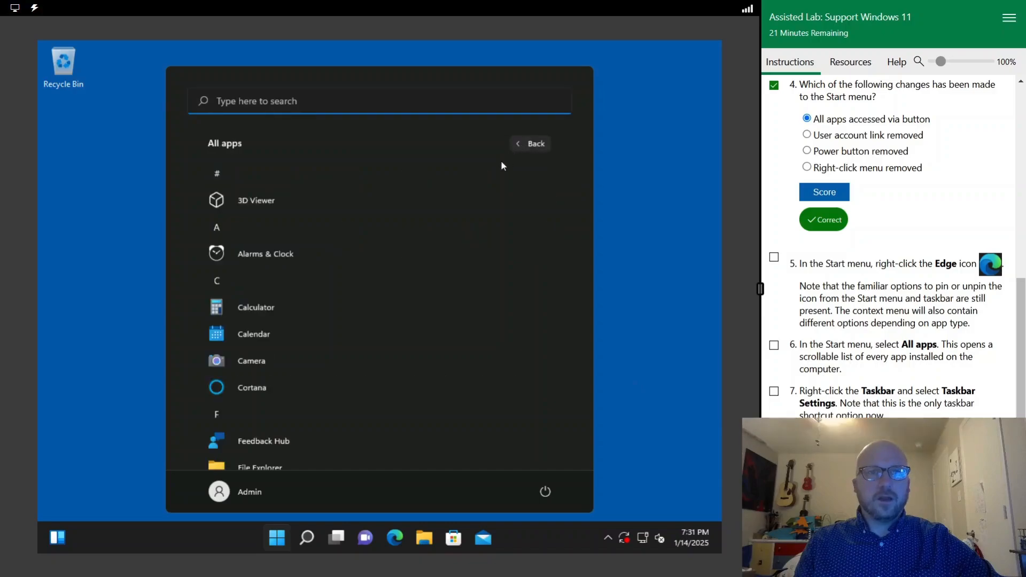
pyautogui.scroll(-15, 264, 253)
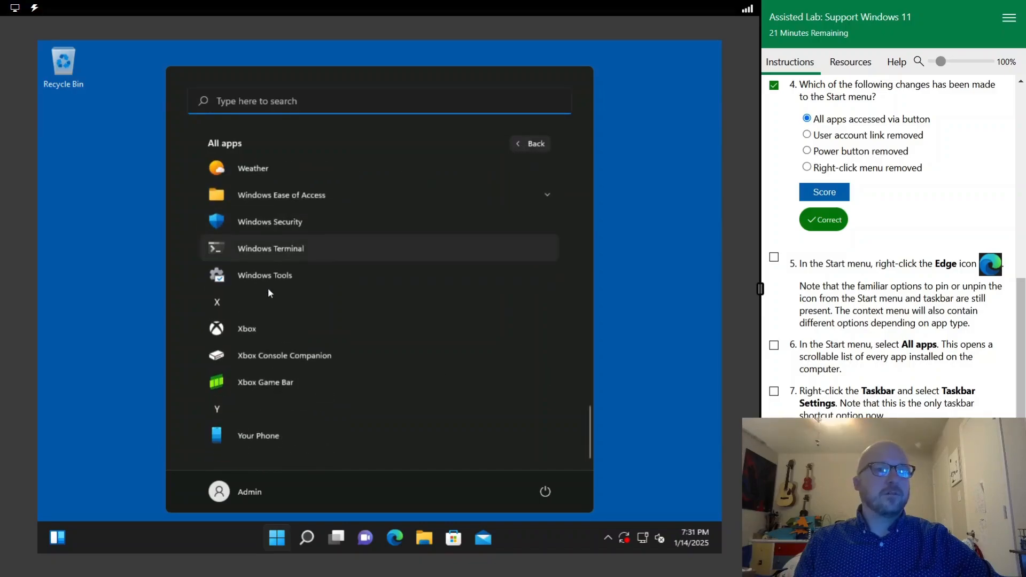
pyautogui.scroll(15, 264, 297)
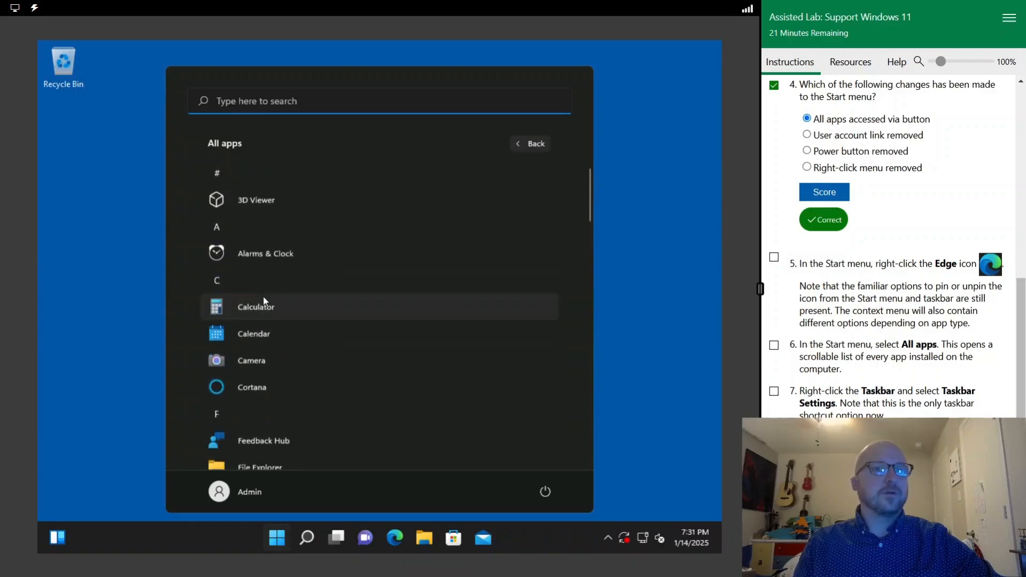
pyautogui.scroll(-15, 262, 300)
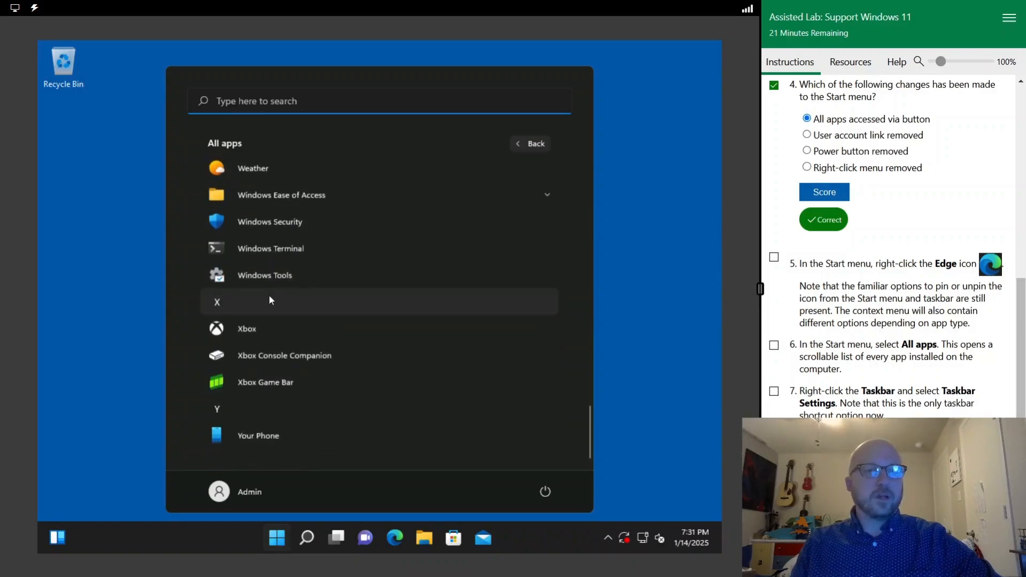
pyautogui.scroll(8, 275, 294)
pyautogui.scroll(7, 278, 294)
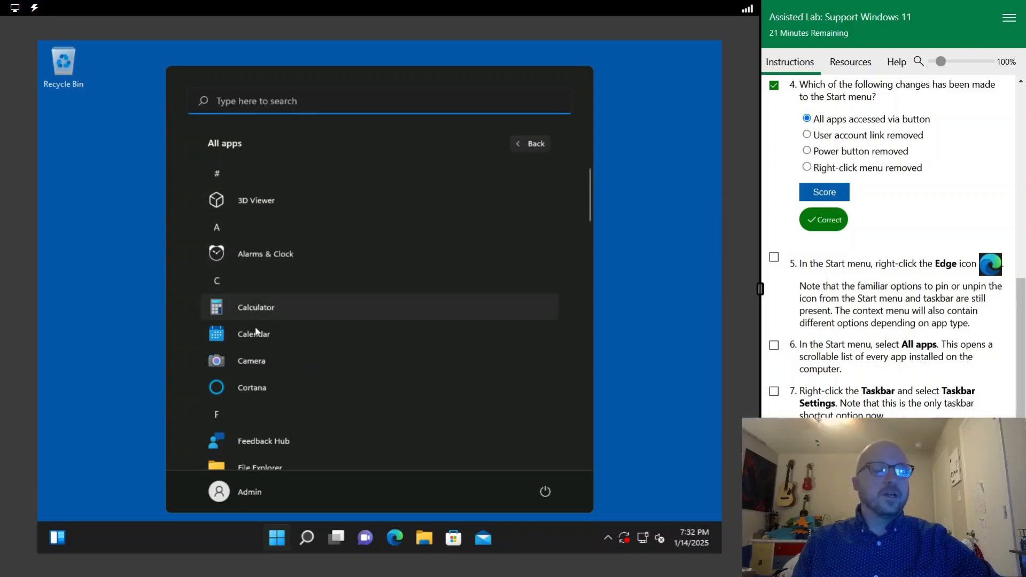
pyautogui.scroll(-10, 265, 359)
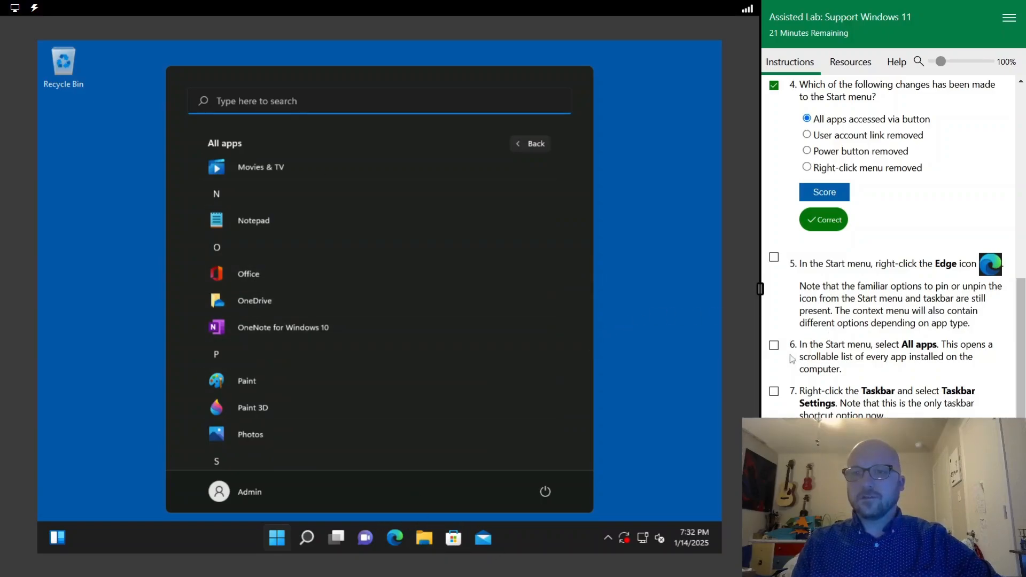
pyautogui.click(774, 345)
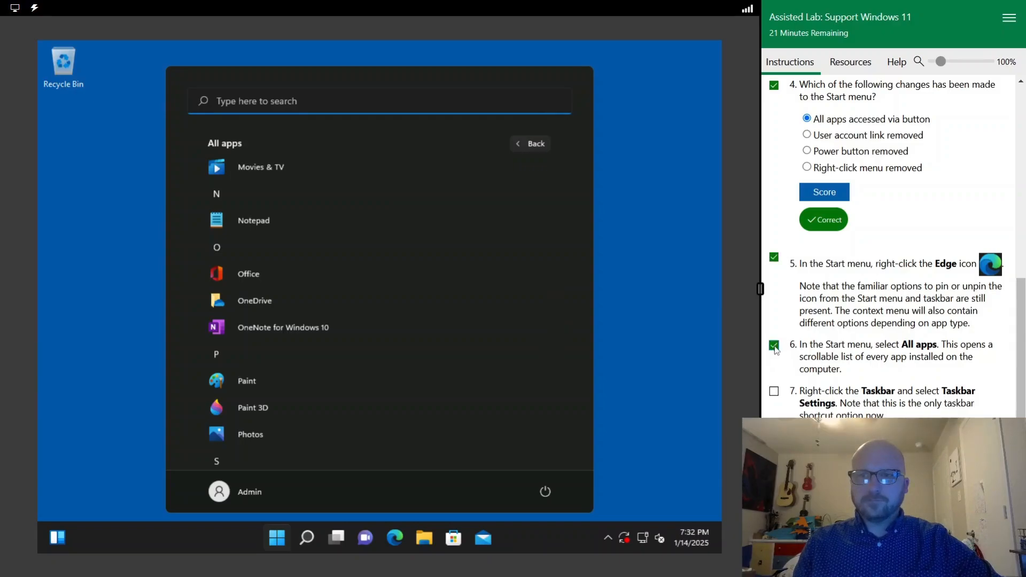
# Open the Taskbar settings page and expand the Taskbar behaviors section
pyautogui.rightClick(547, 533)
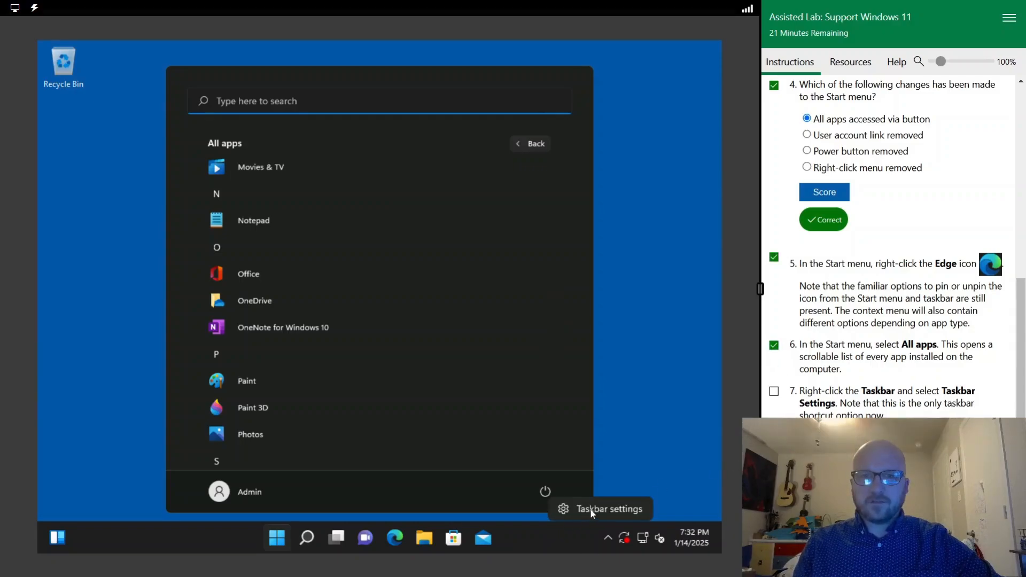
pyautogui.click(592, 511)
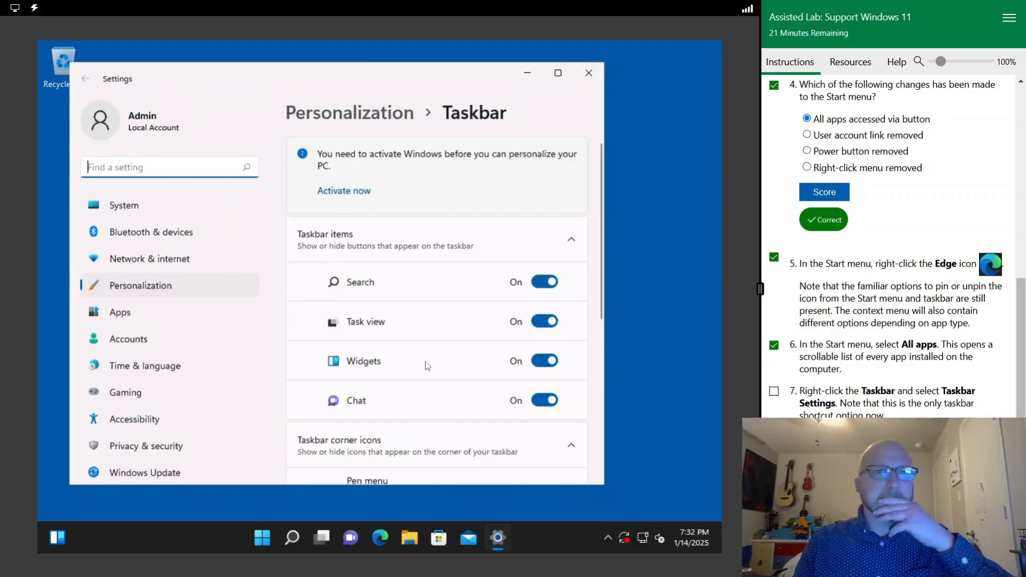
pyautogui.scroll(-5, 422, 352)
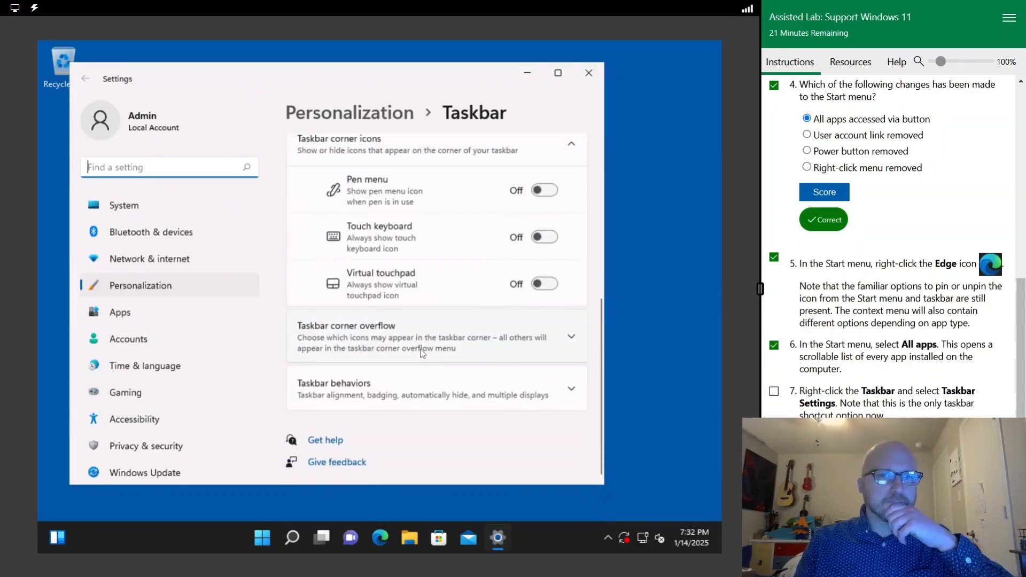
pyautogui.click(444, 396)
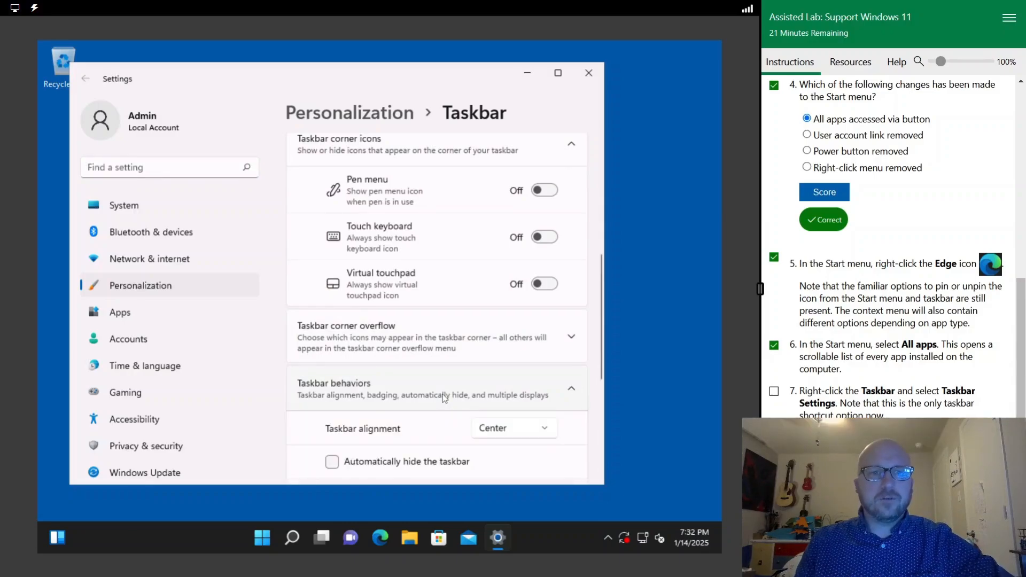
pyautogui.scroll(-2, 443, 400)
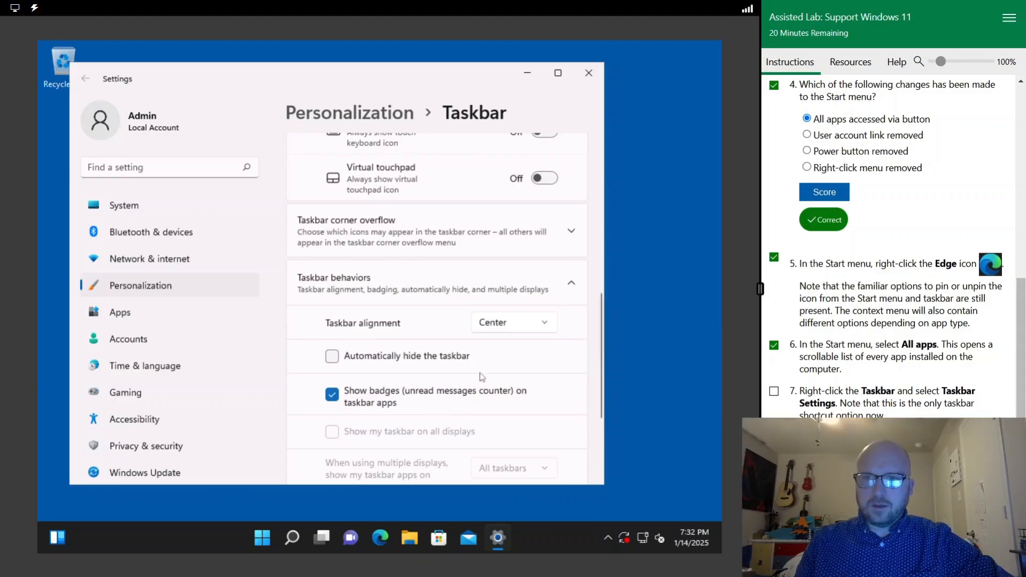
# Try the Left taskbar alignment and set it back to Center
pyautogui.click(517, 323)
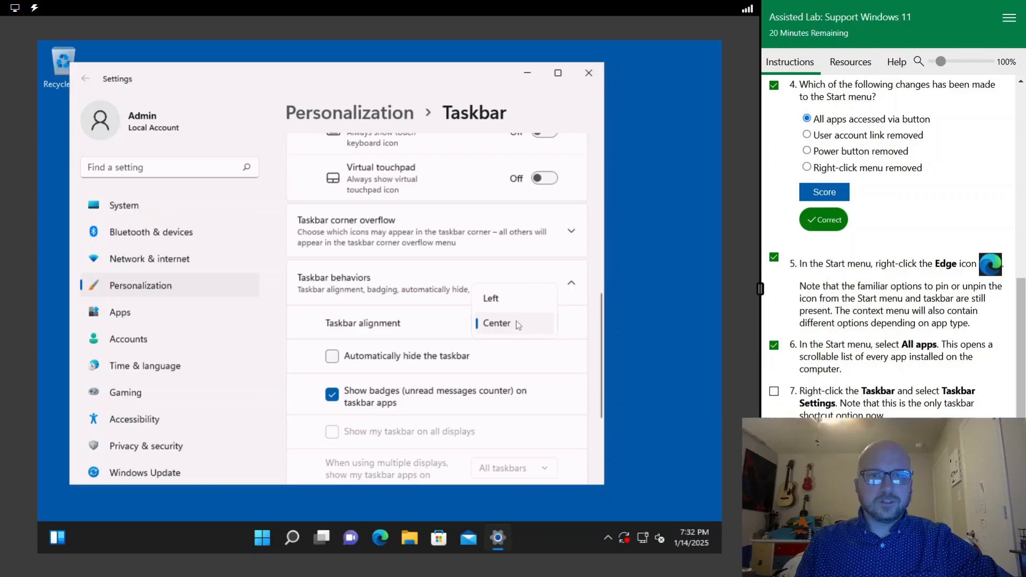
pyautogui.click(512, 303)
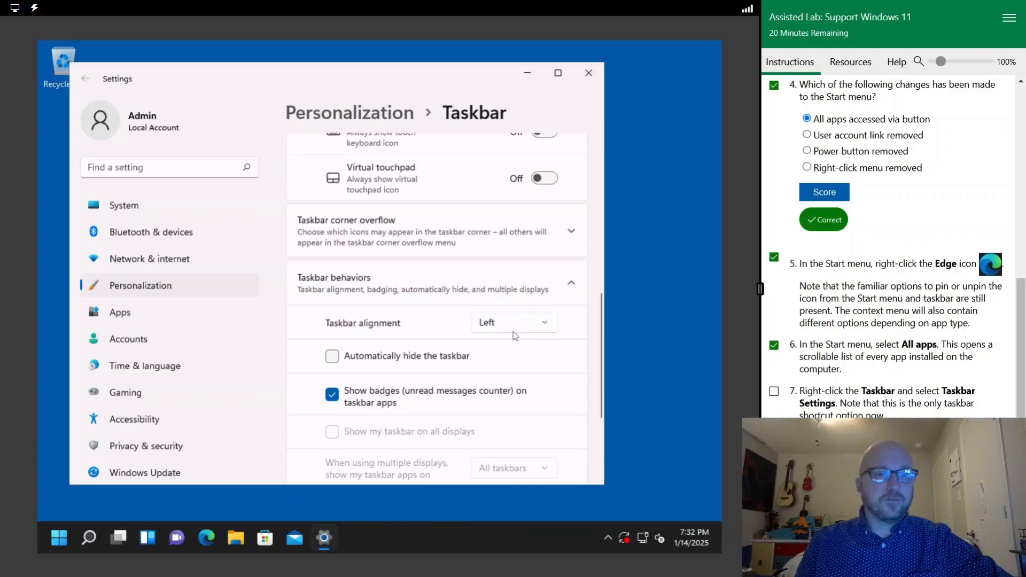
pyautogui.click(513, 329)
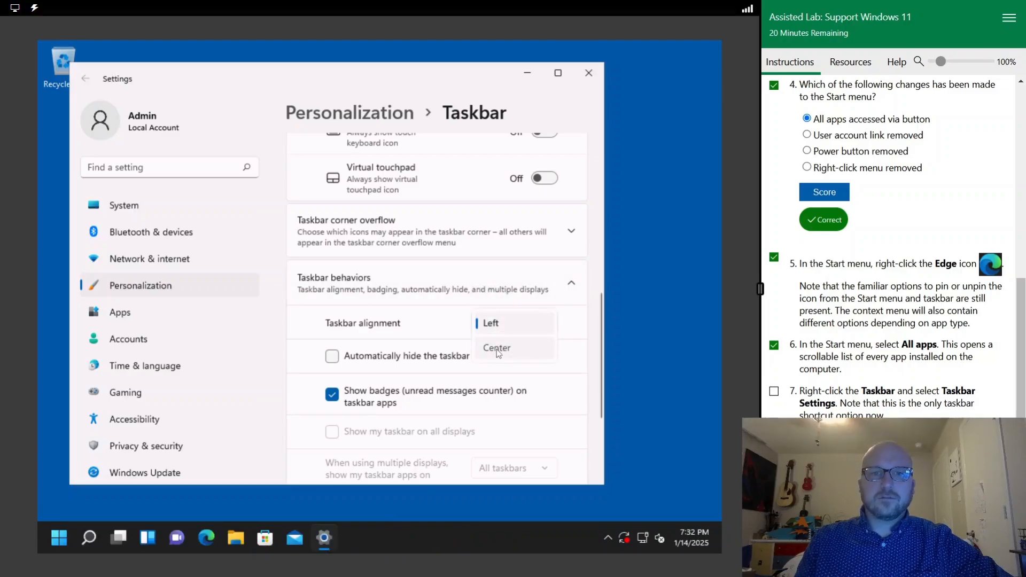
pyautogui.click(505, 350)
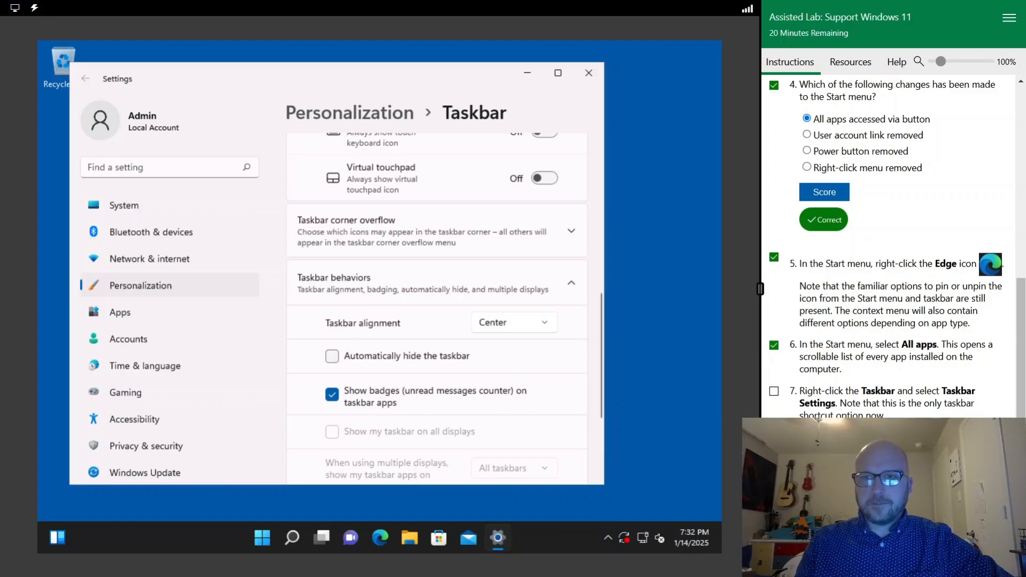
# Close the Settings window and advance the lab to the Use snap groups task
pyautogui.click(587, 80)
pyautogui.click(995, 562)
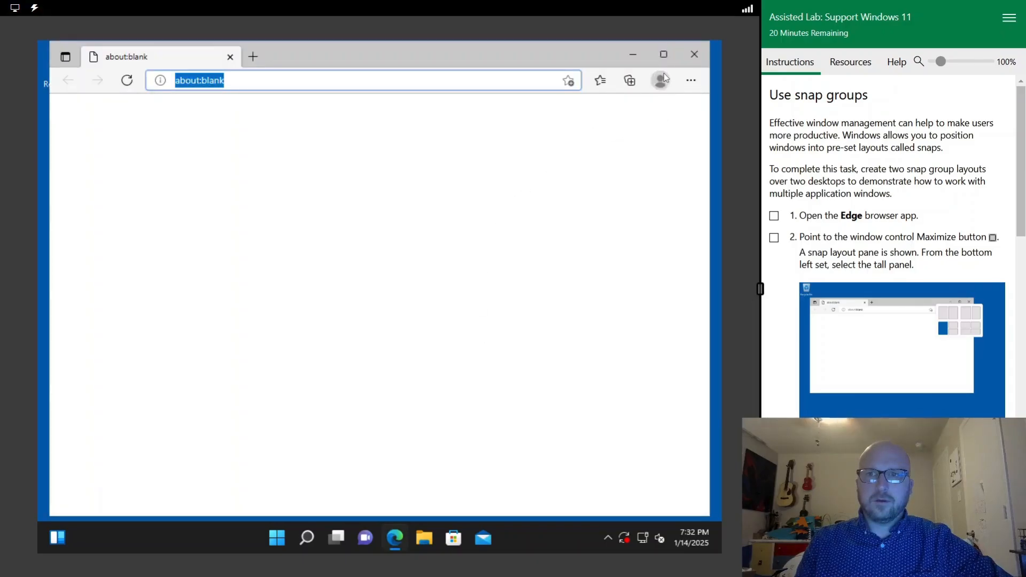
# Snap the Edge window into the tall panel of the three-window layout and check off steps 1 and 2
pyautogui.moveTo(668, 55)
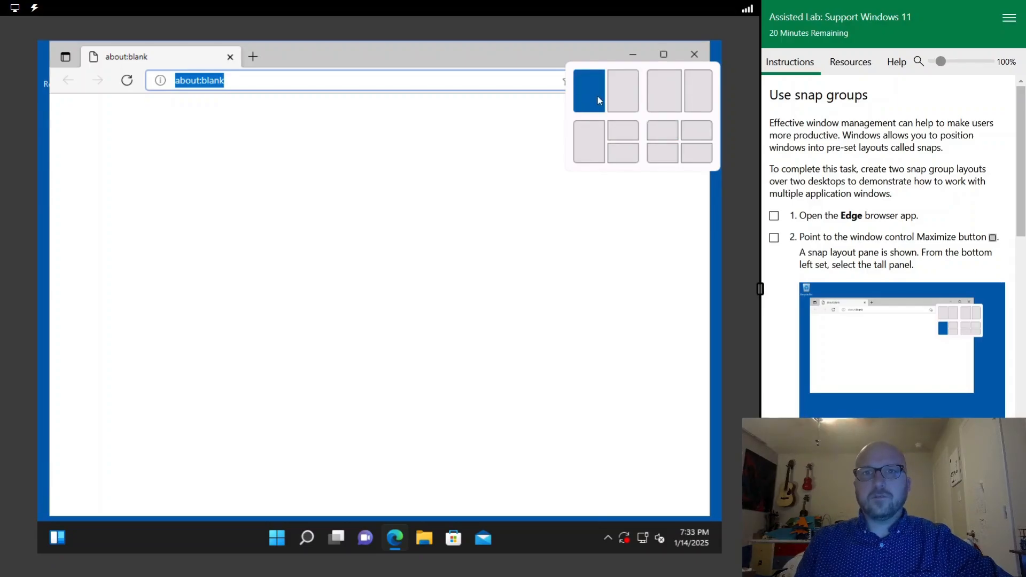
pyautogui.click(591, 140)
pyautogui.click(474, 354)
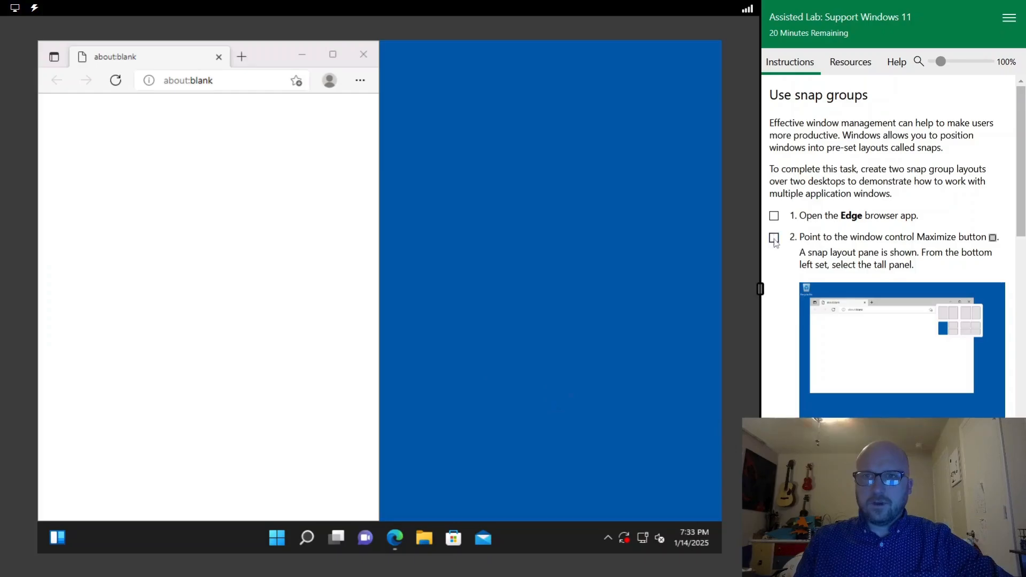
# Open File Explorer, and search for and open Notepad
pyautogui.click(424, 538)
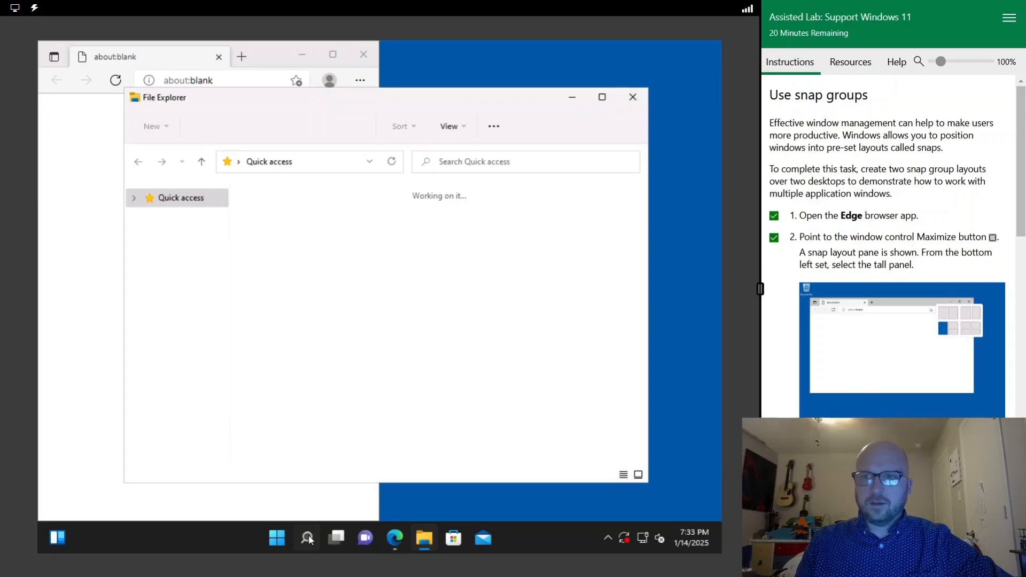
pyautogui.click(310, 539)
pyautogui.write('note')
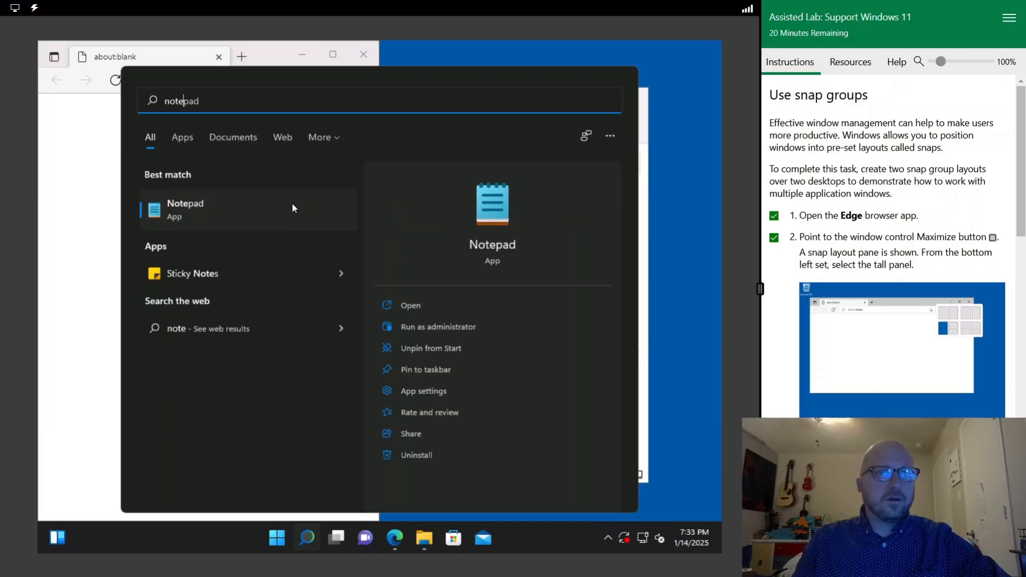
pyautogui.click(293, 208)
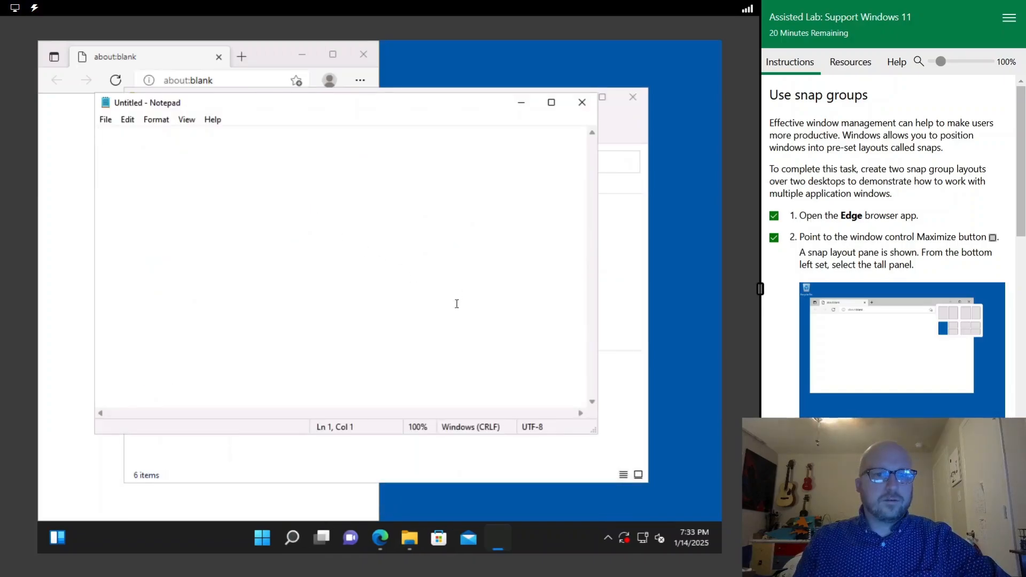
pyautogui.click(262, 539)
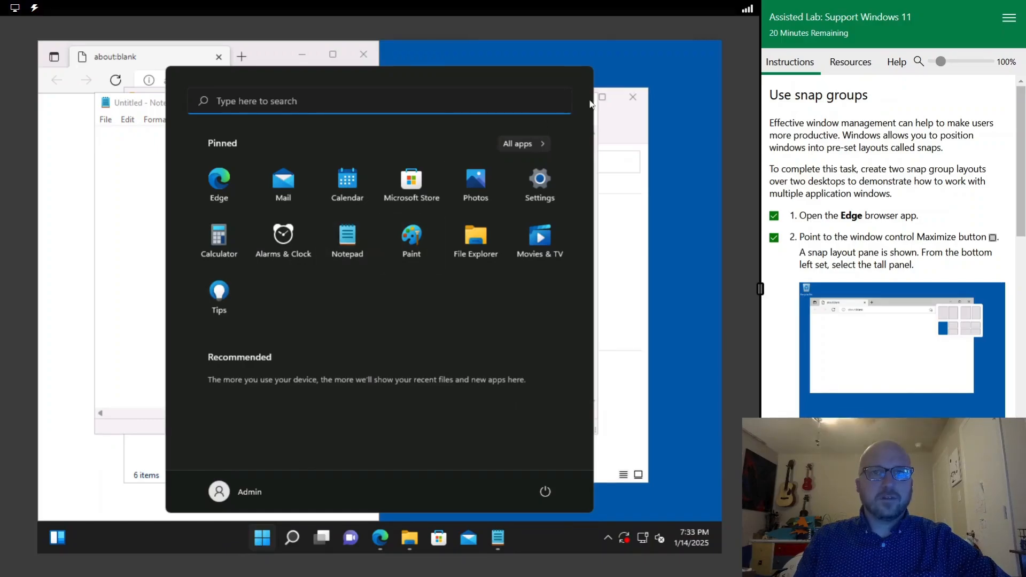
pyautogui.click(674, 219)
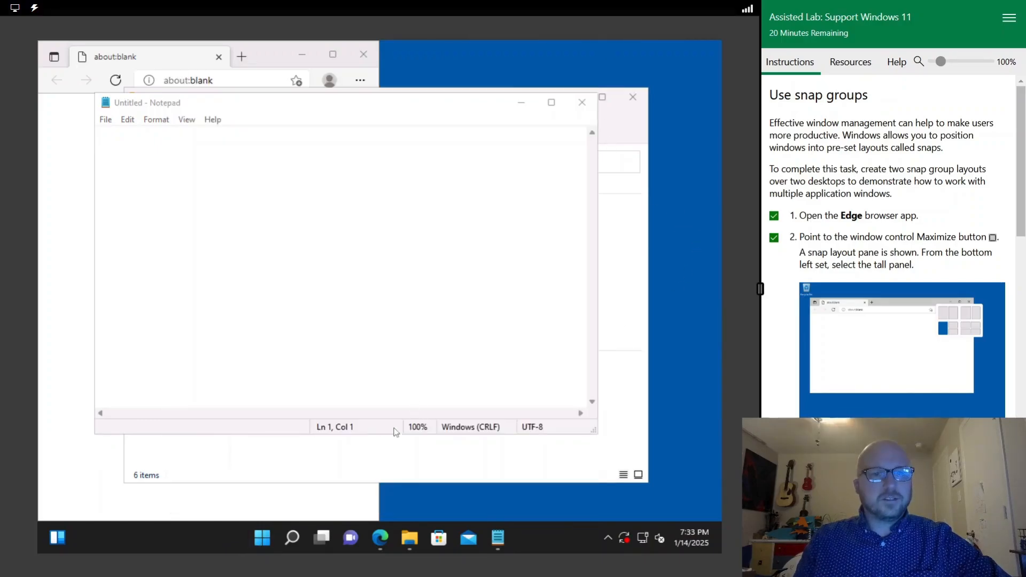
pyautogui.click(281, 547)
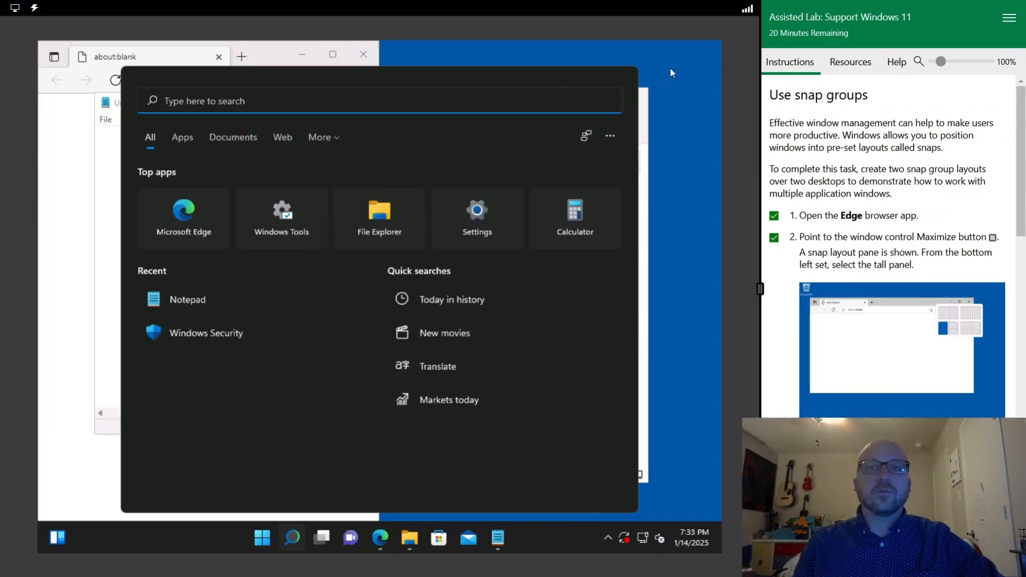
pyautogui.click(670, 75)
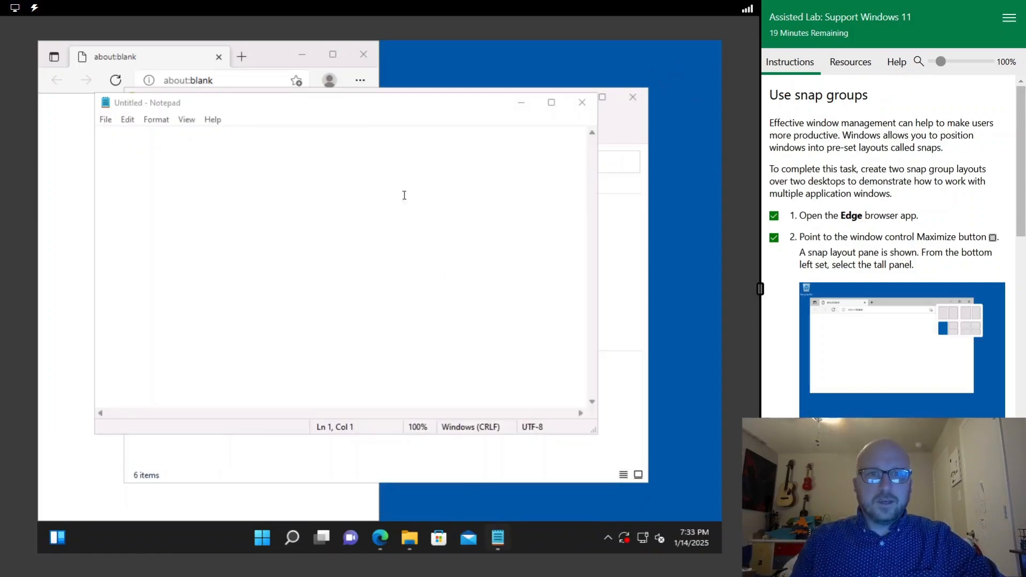
# Snap Notepad into the upper small box of the three-window layout, with Edge in the tall panel and File Explorer in the lower box
pyautogui.moveTo(343, 105); pyautogui.dragTo(405, 2)
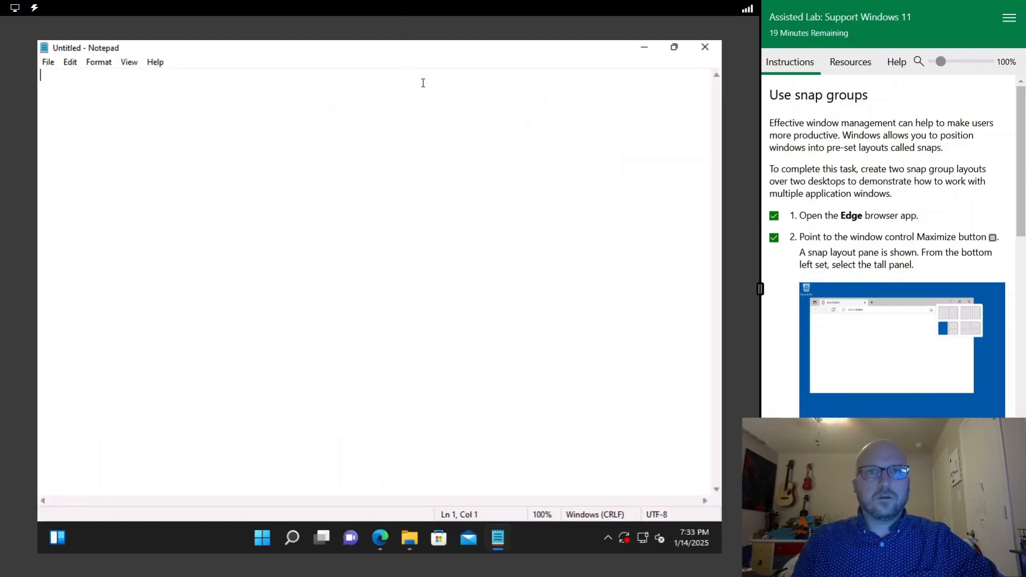
pyautogui.moveTo(447, 59); pyautogui.dragTo(536, 161)
pyautogui.moveTo(636, 165)
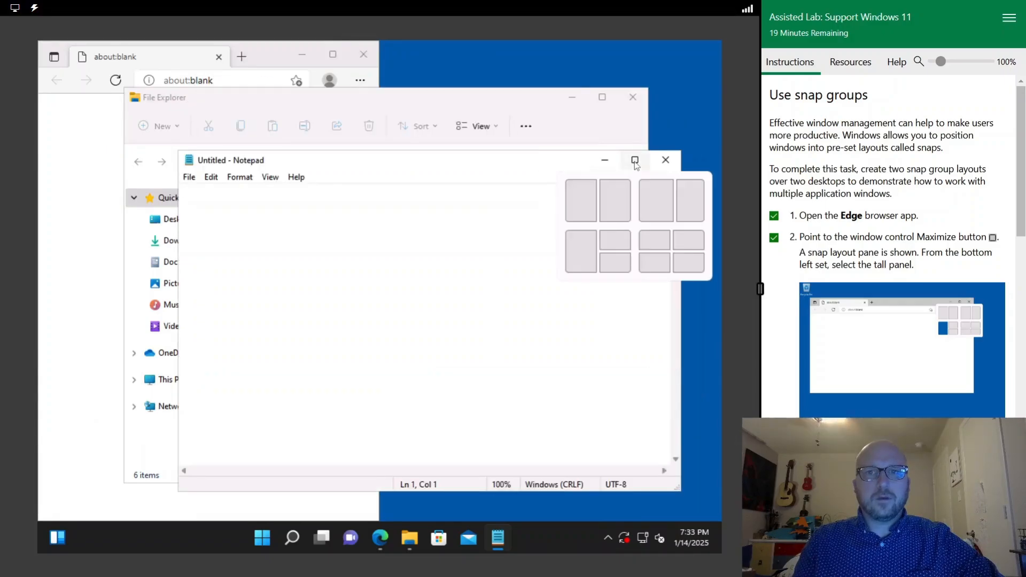
pyautogui.click(620, 247)
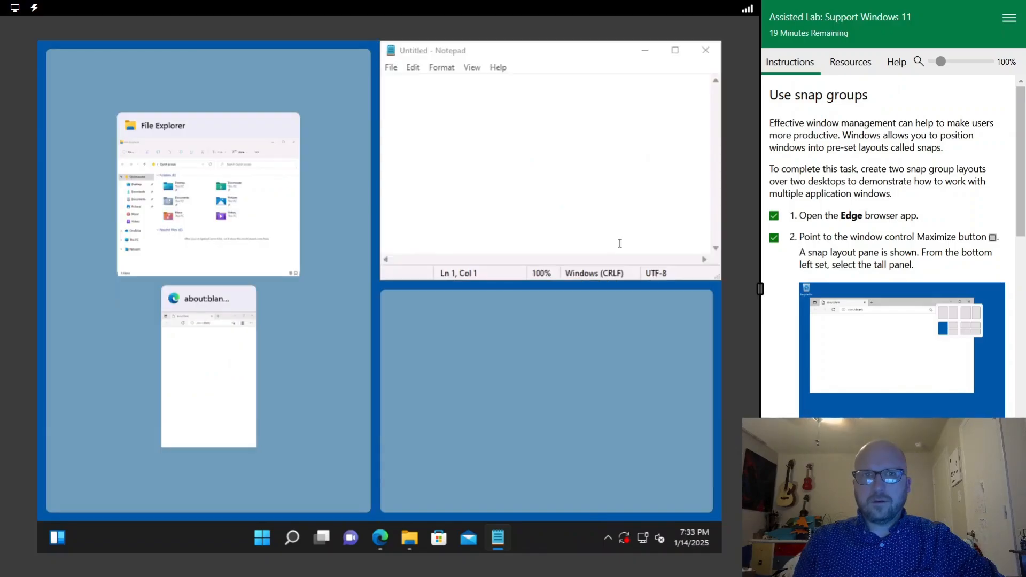
pyautogui.click(192, 368)
pyautogui.click(542, 395)
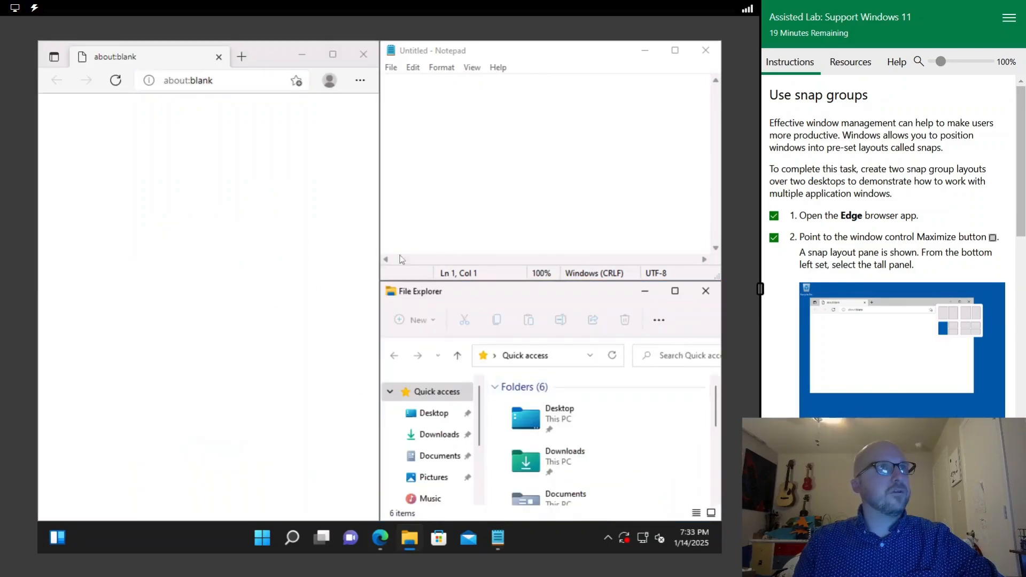
# Rearrange the snap layout with File Explorer in the upper small box and Notepad in the lower one, and check off step 3
pyautogui.scroll(-4, 890, 240)
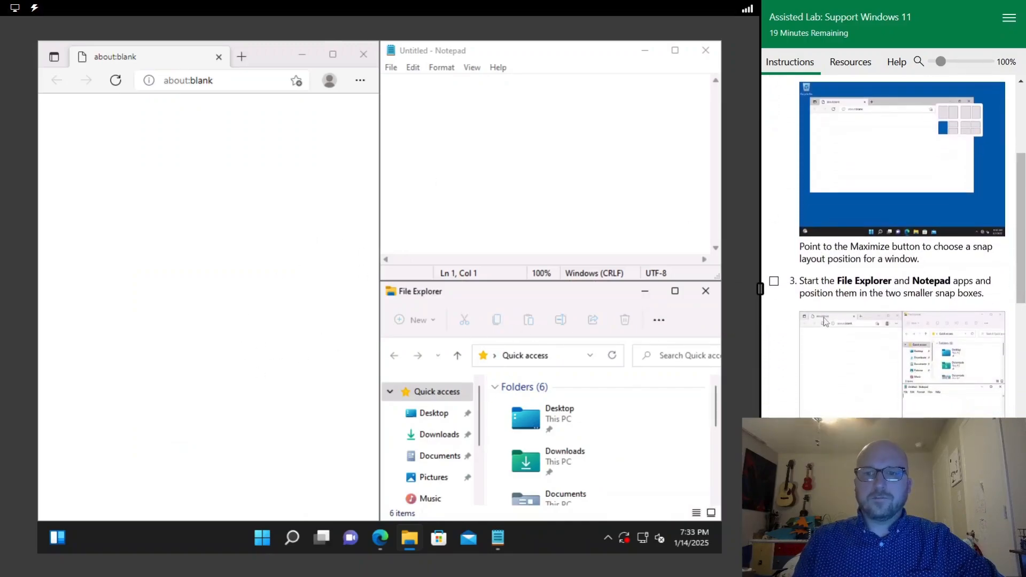
pyautogui.scroll(-2, 813, 317)
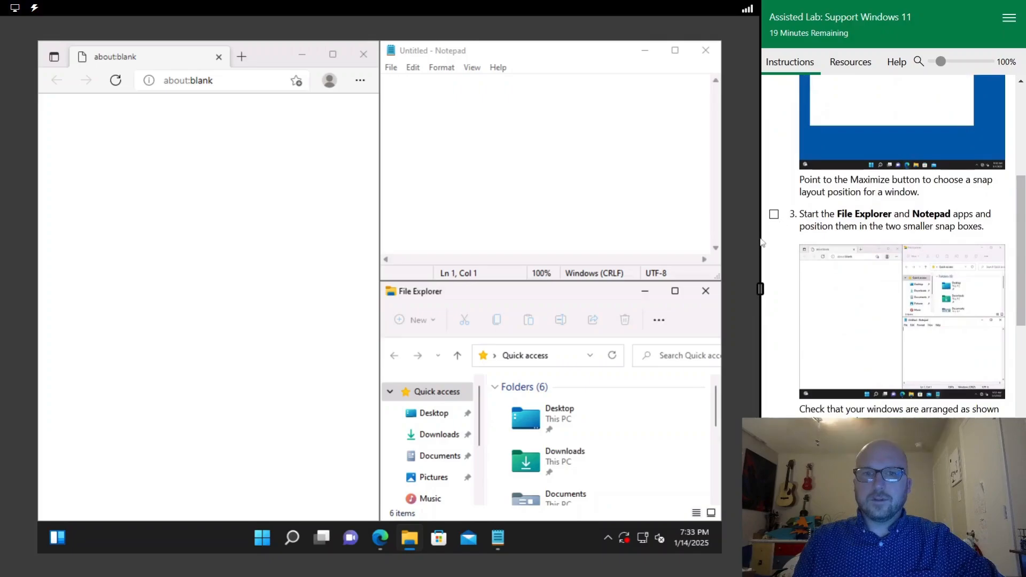
pyautogui.moveTo(675, 291)
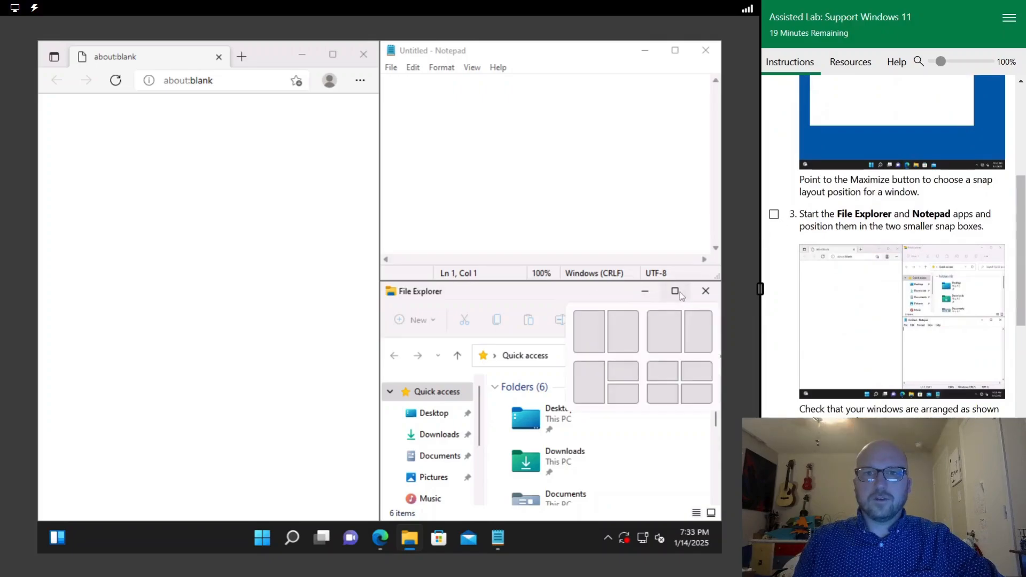
pyautogui.click(623, 370)
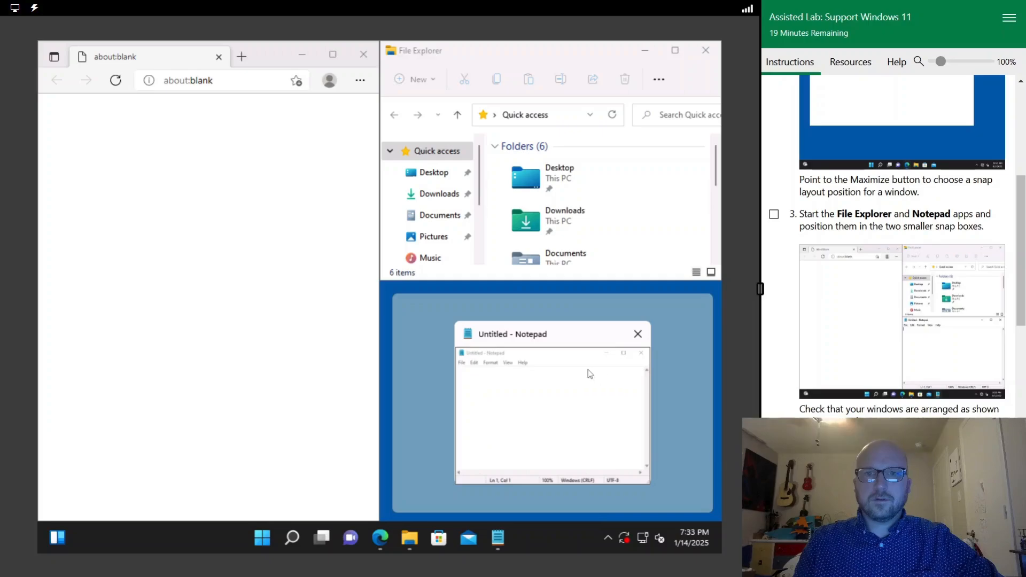
pyautogui.click(586, 385)
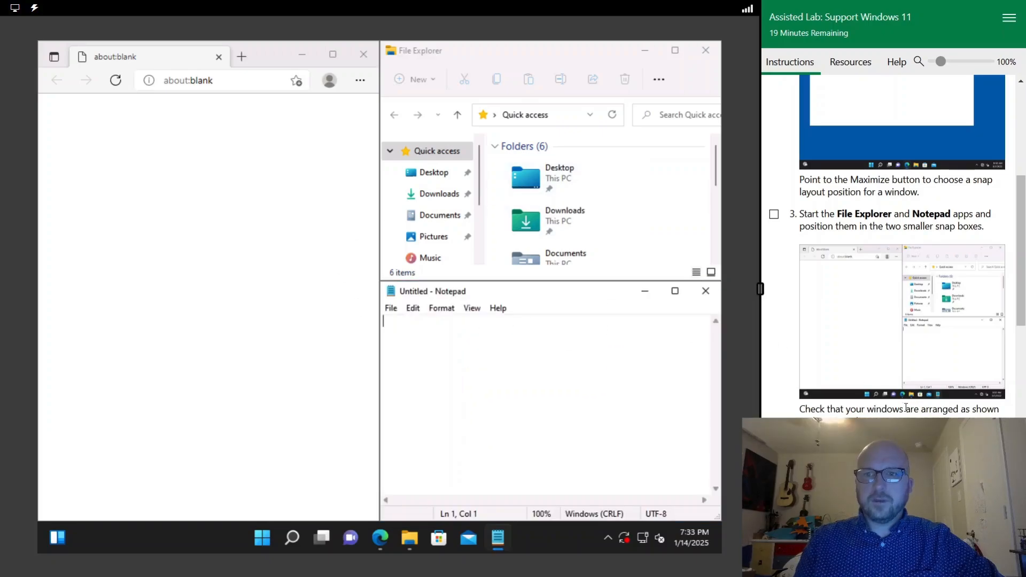
pyautogui.click(774, 216)
# Minimize all windows with Show Desktop, restore the snap group from Edge's Group thumbnail, and check off step 5
pyautogui.scroll(-3, 894, 277)
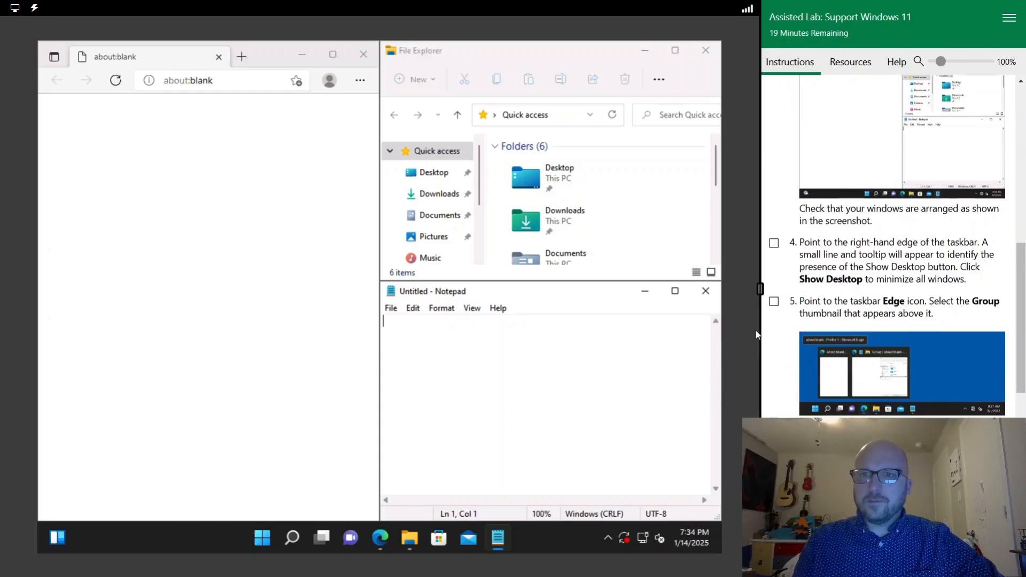
pyautogui.click(716, 537)
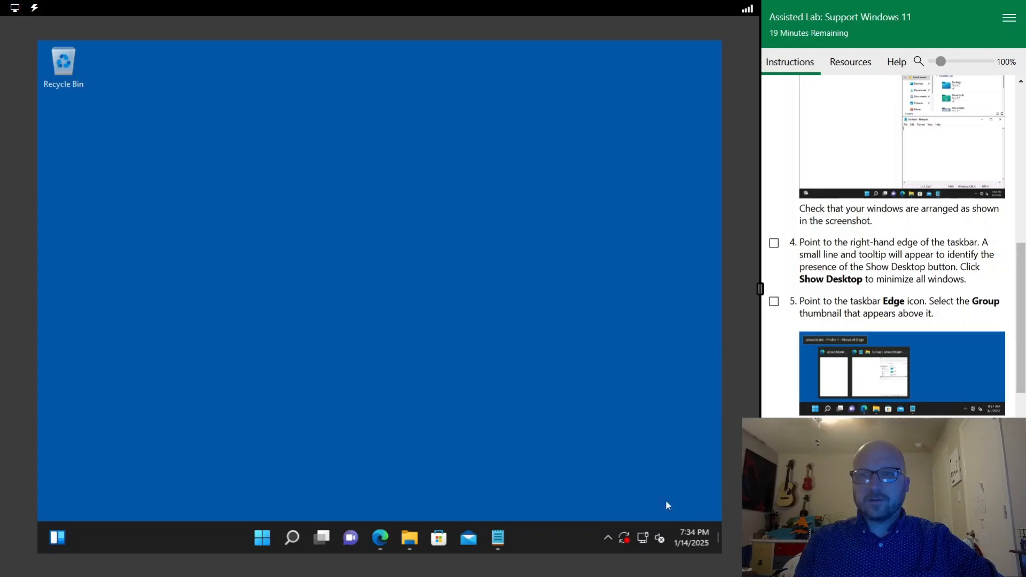
pyautogui.moveTo(383, 539)
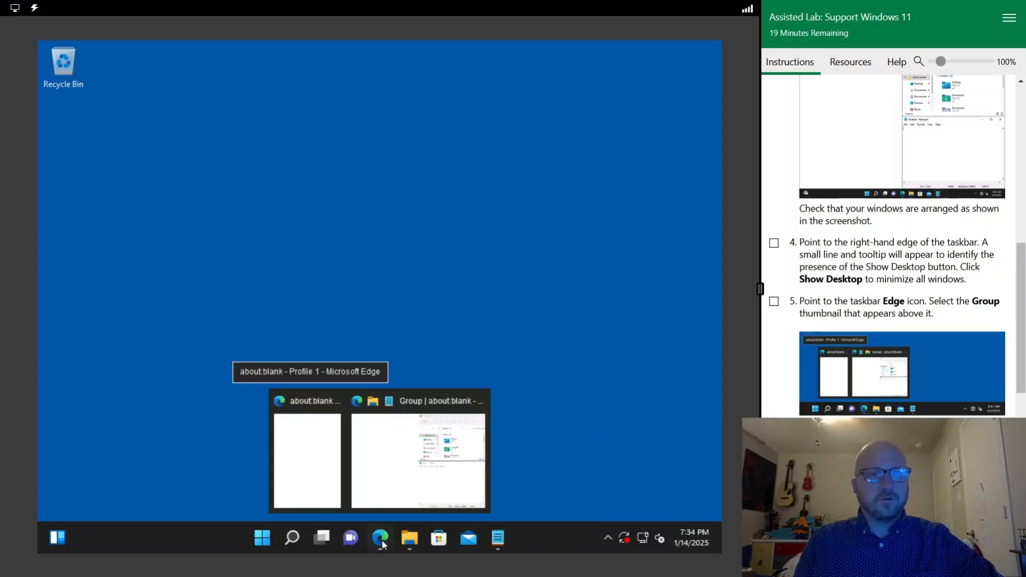
pyautogui.click(418, 481)
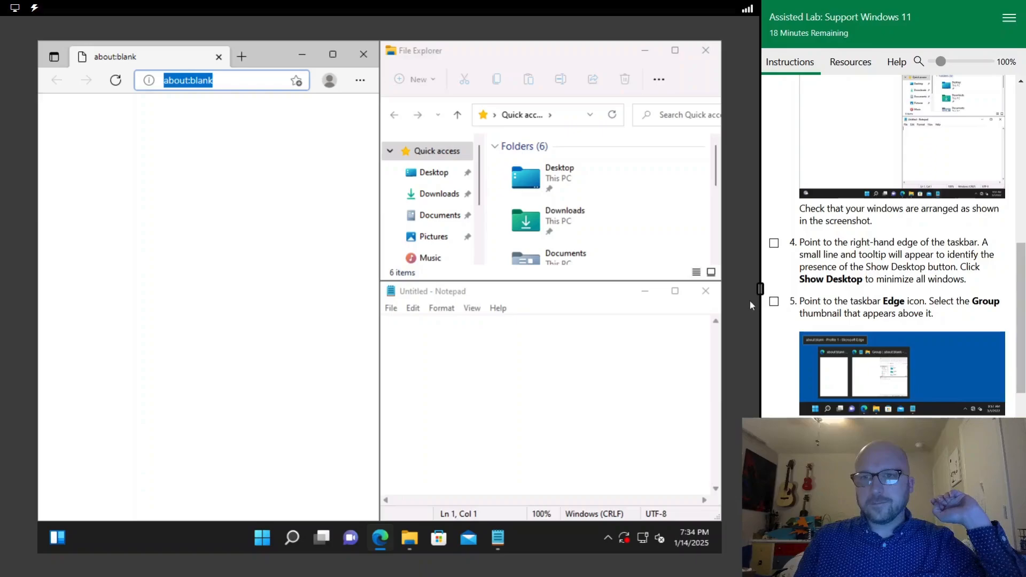
# Create a second virtual desktop in Task View and switch to it
pyautogui.scroll(-3, 929, 377)
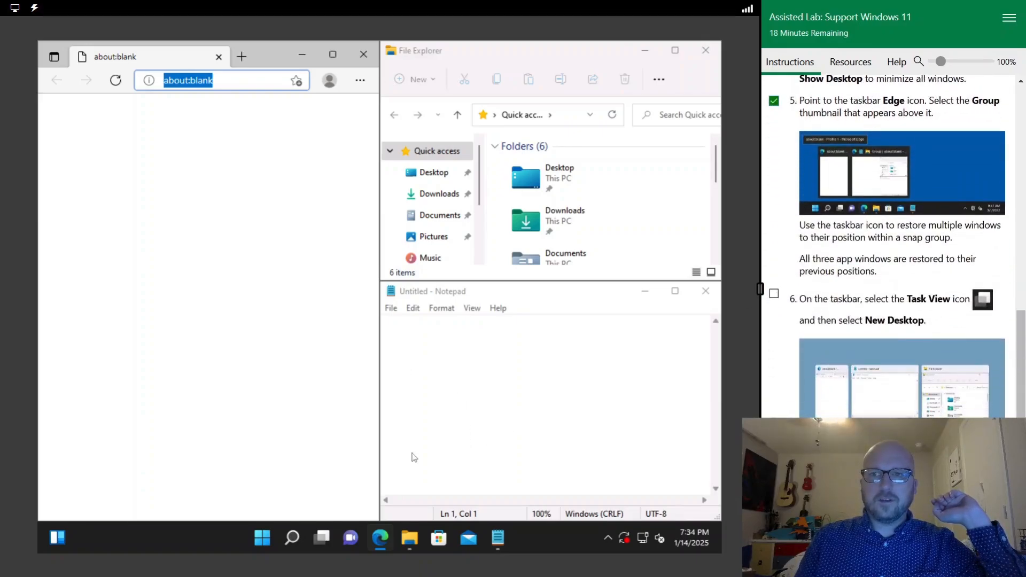
pyautogui.click(326, 540)
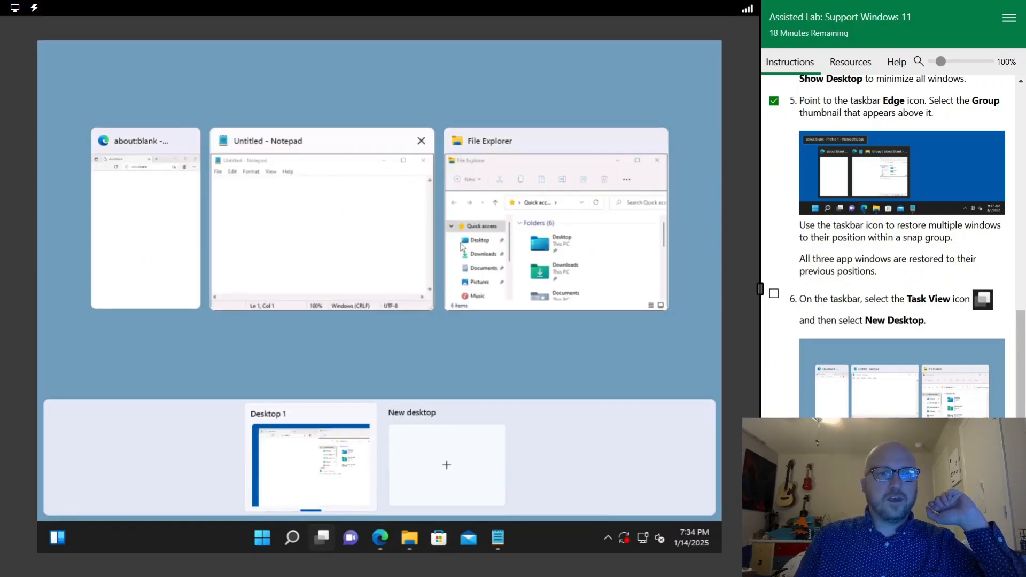
pyautogui.click(453, 463)
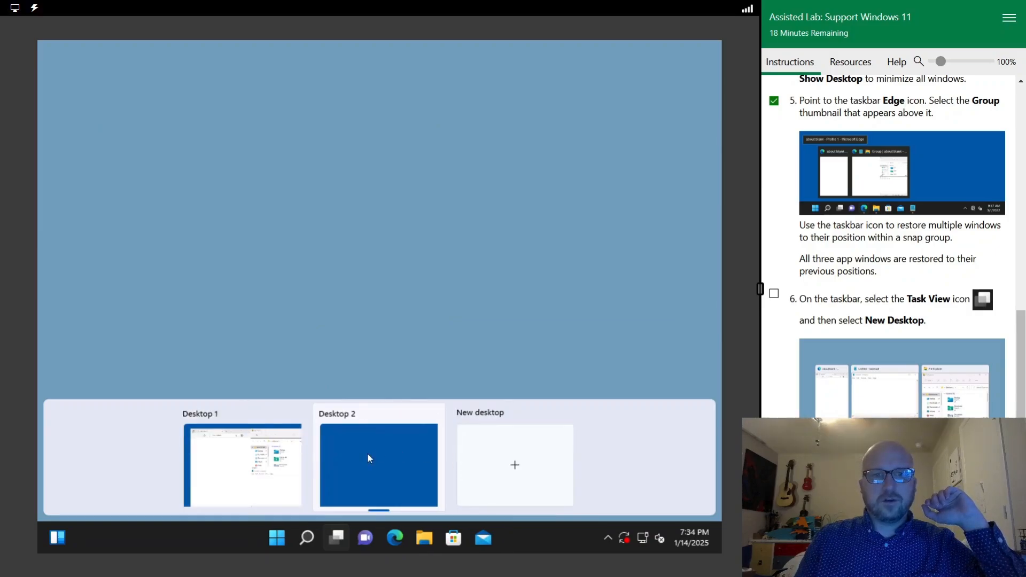
pyautogui.click(370, 470)
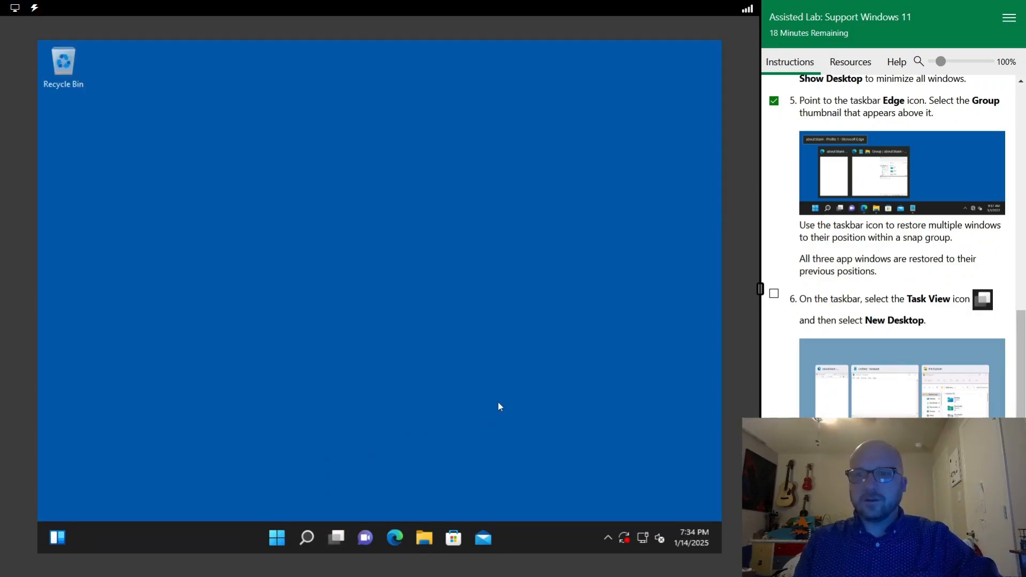
# Open Edge, File Explorer and Notepad on Desktop 2
pyautogui.click(398, 536)
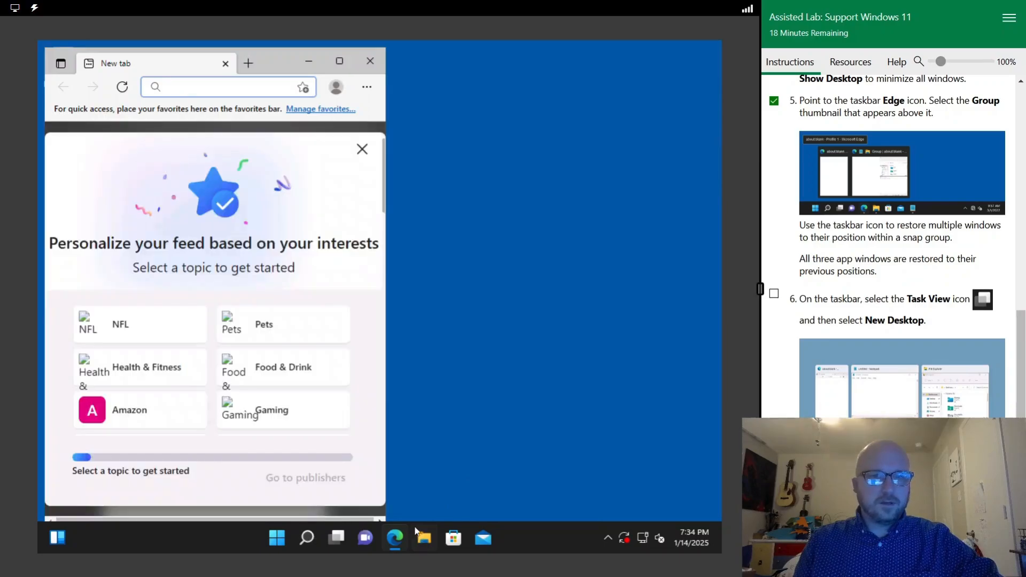
pyautogui.click(424, 539)
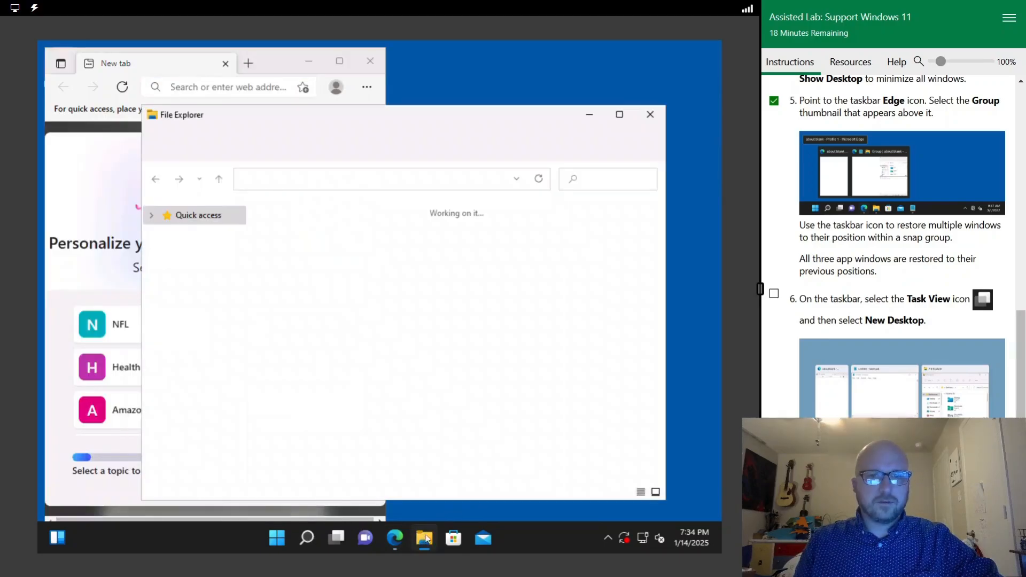
pyautogui.click(312, 537)
pyautogui.click(277, 537)
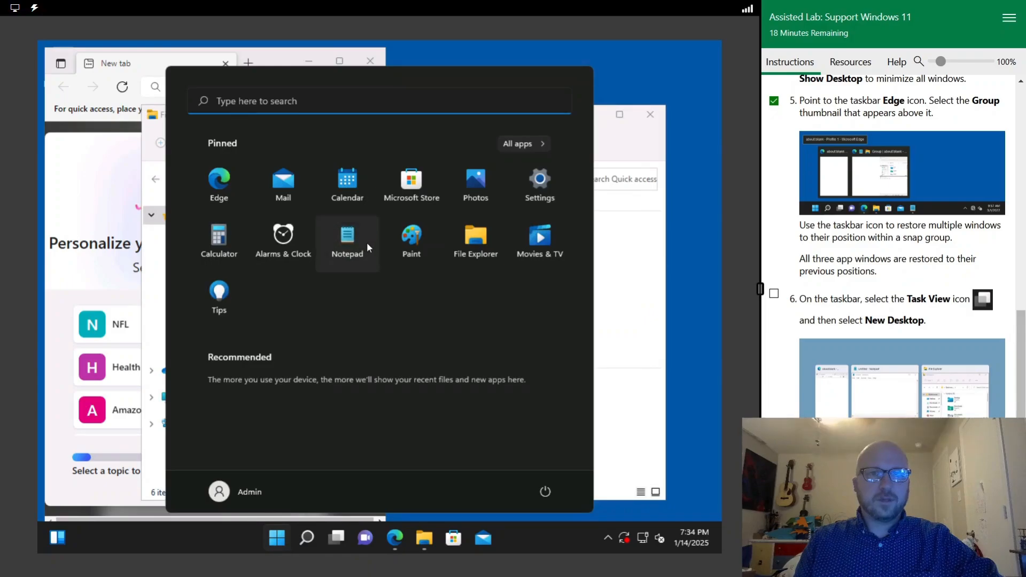
pyautogui.press('Escape')
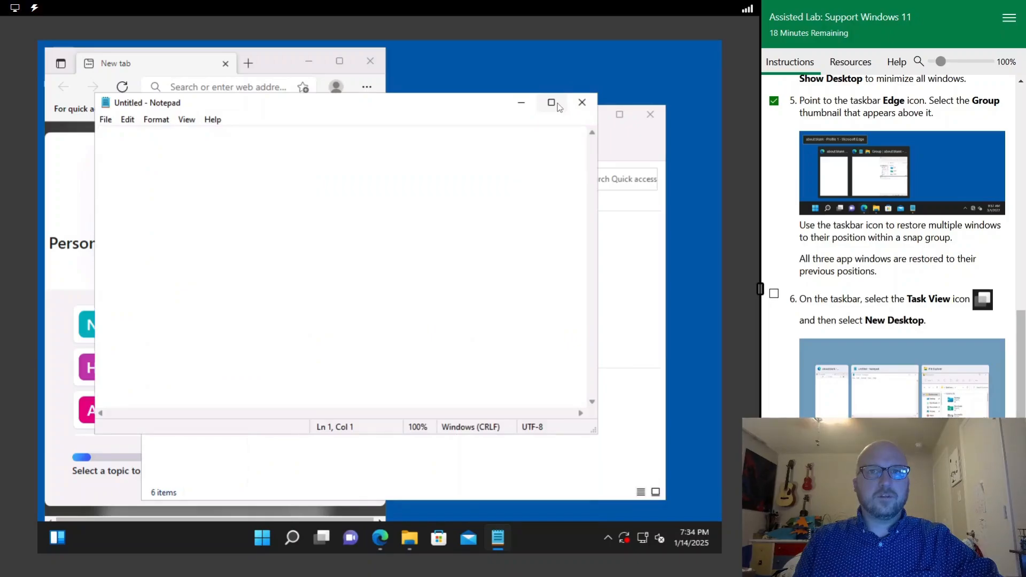
# Snap Notepad into the tall panel of the three-window layout and Edge into the upper small box
pyautogui.moveTo(558, 107)
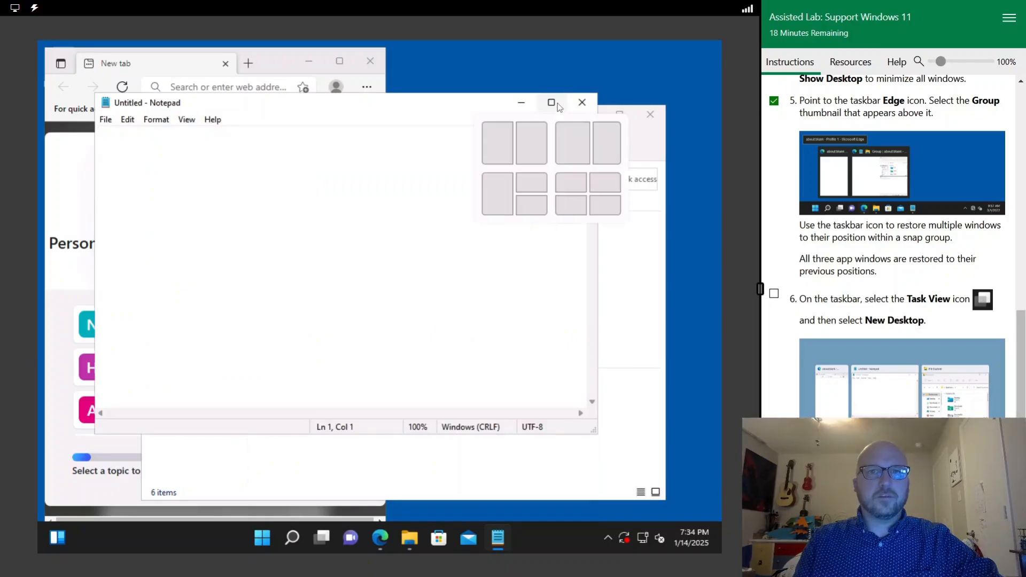
pyautogui.click(496, 201)
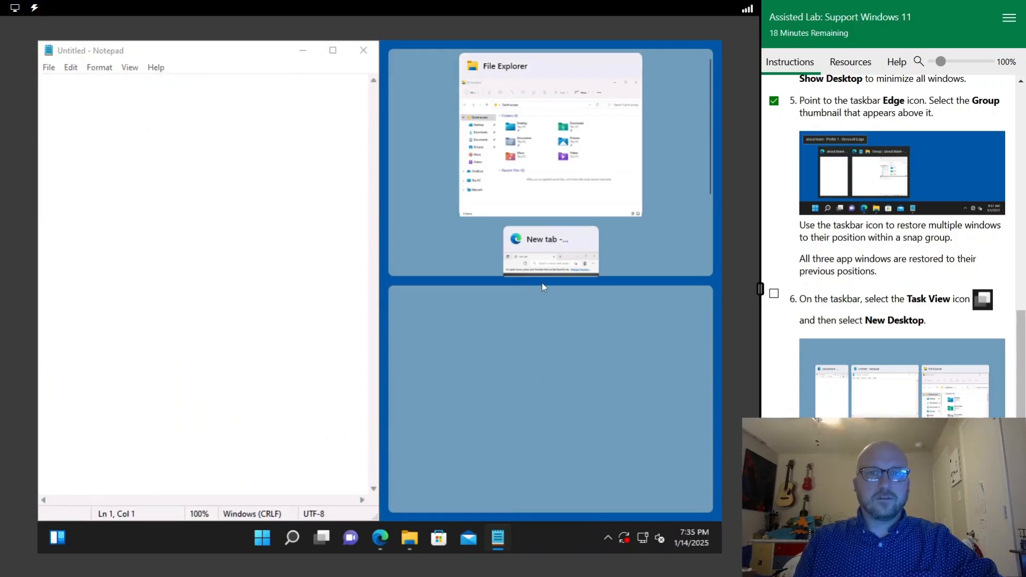
pyautogui.click(542, 262)
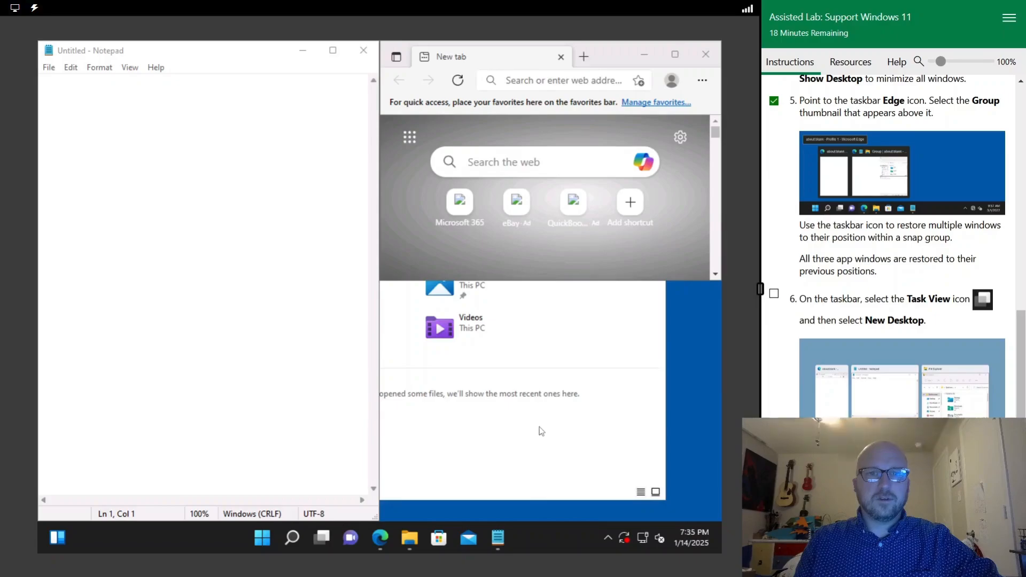
# Snap File Explorer into the lower small box of the three-window layout on Desktop 2
pyautogui.click(622, 342)
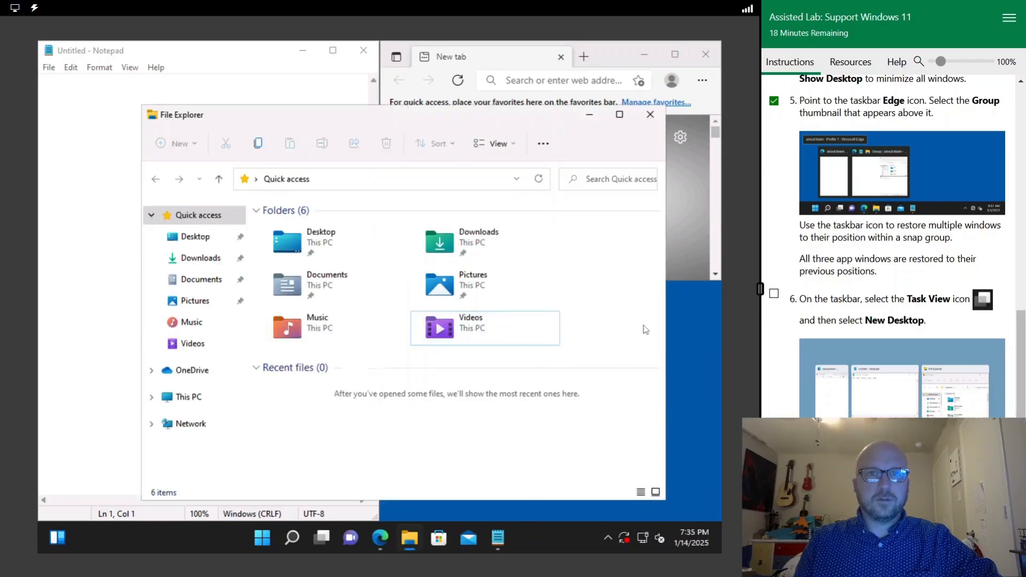
pyautogui.moveTo(619, 114)
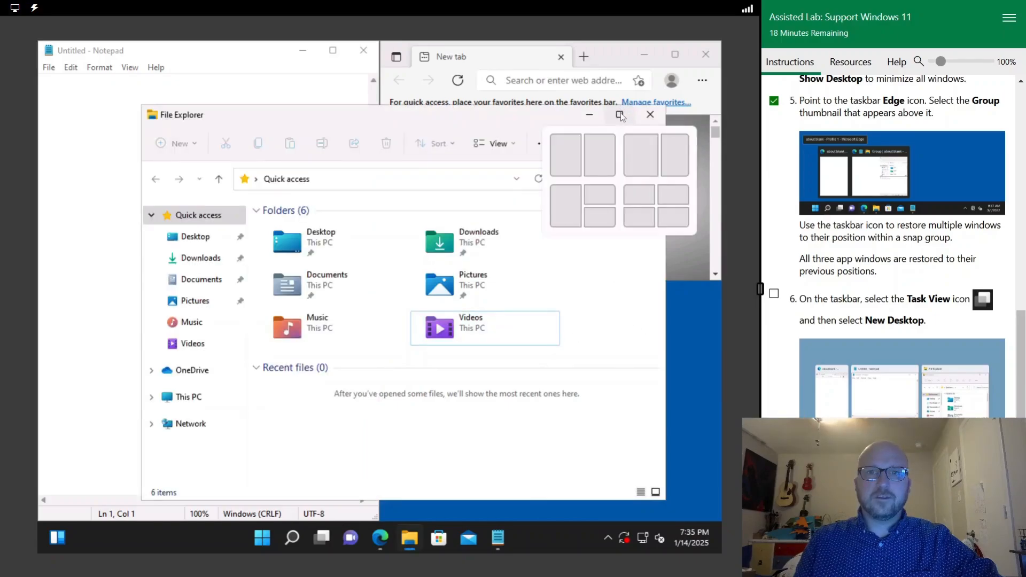
pyautogui.click(597, 218)
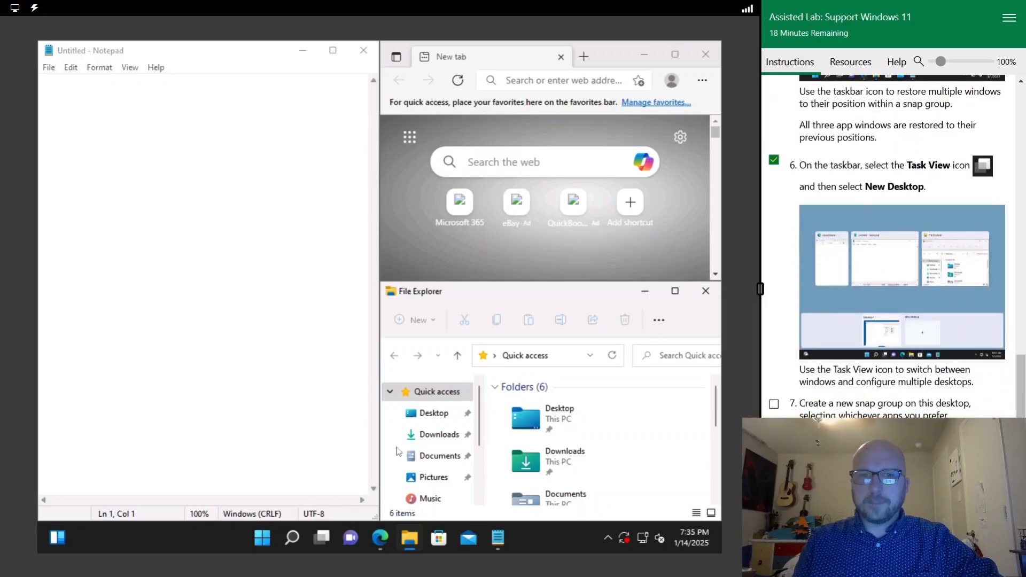
# Switch to Desktop 1 in Task View to view its snap group, and return to Desktop 2
pyautogui.click(321, 537)
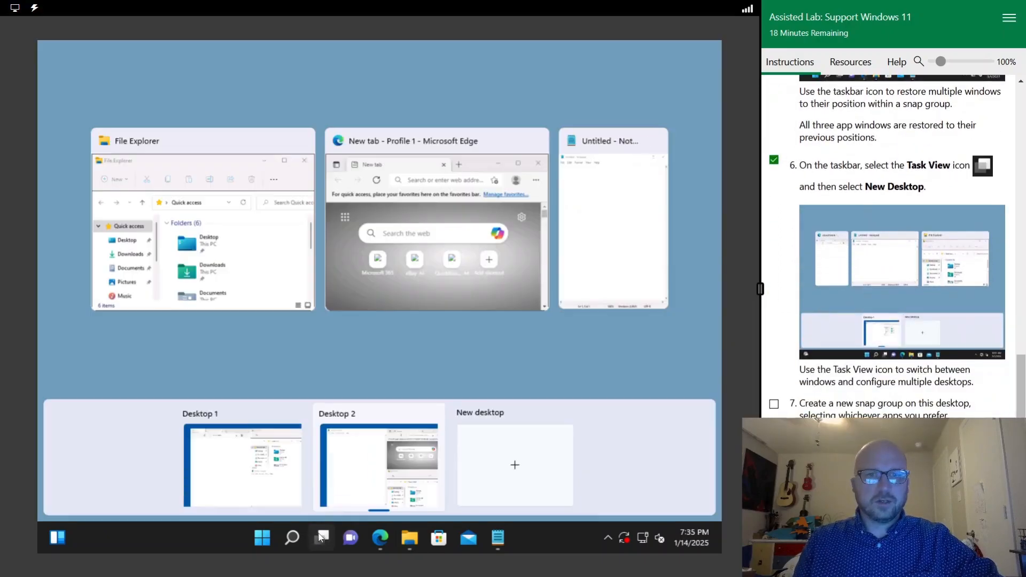
pyautogui.click(257, 487)
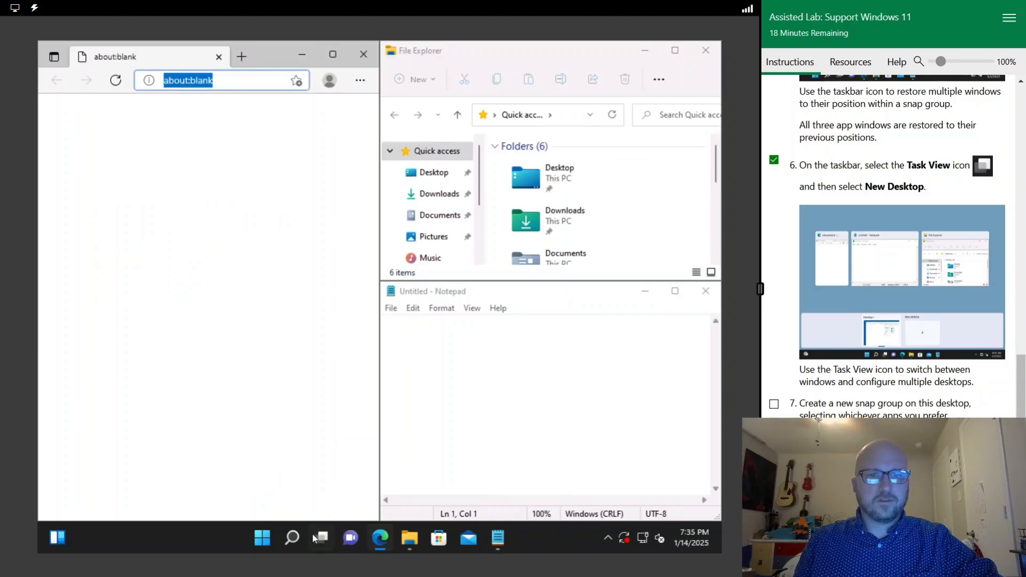
pyautogui.click(321, 537)
pyautogui.click(378, 465)
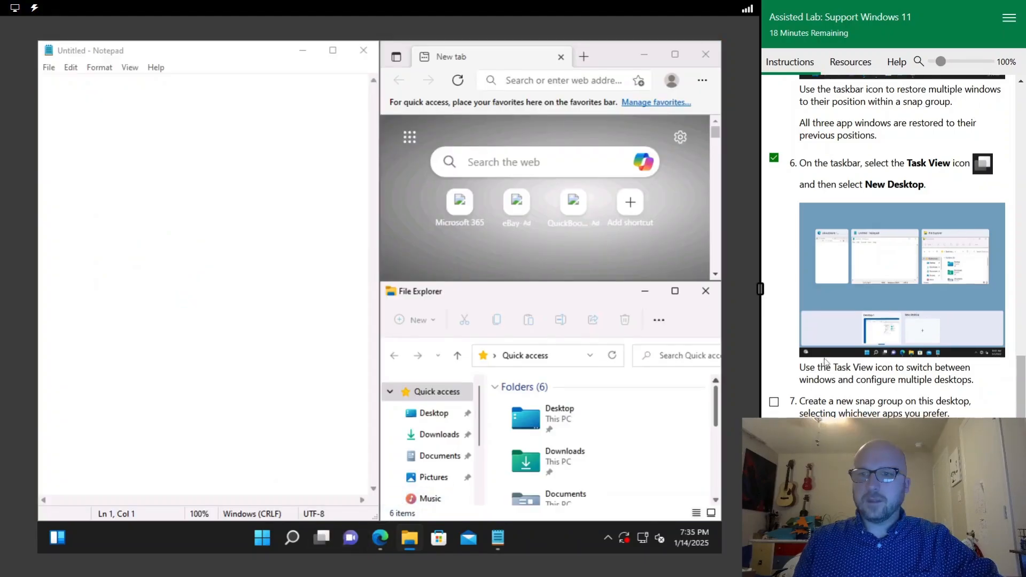
# Check off step 7 in the lab instructions and go to the Identify admin changes page
pyautogui.scroll(-1, 861, 364)
pyautogui.click(775, 381)
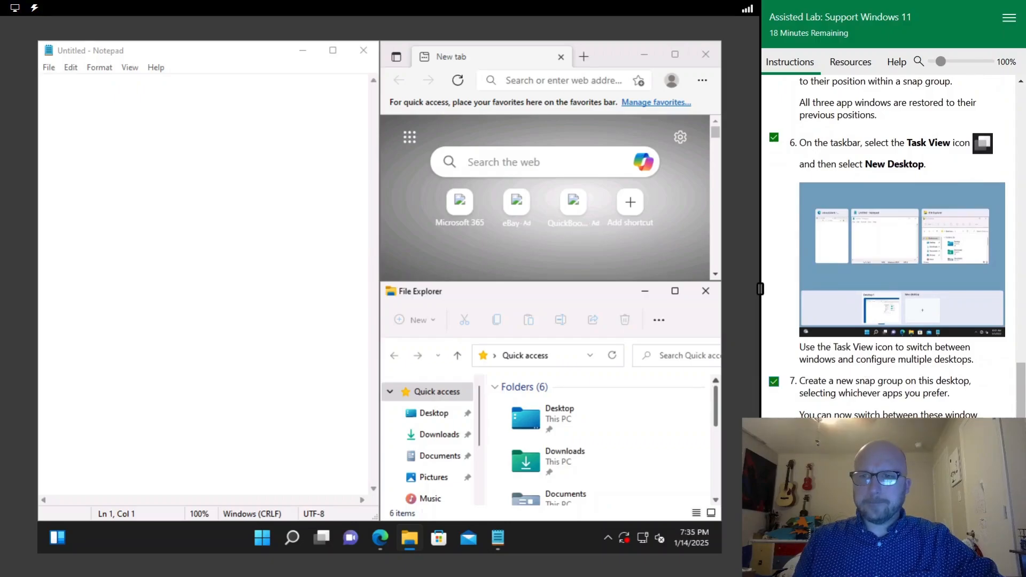
pyautogui.click(995, 561)
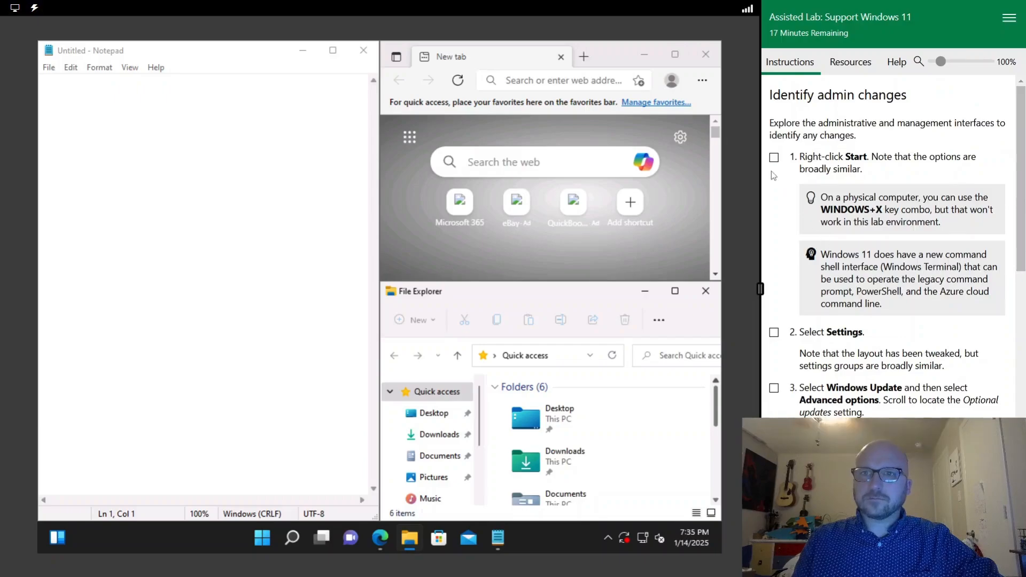
# Switch back to Desktop 1 and open Settings from the Start button's shortcut options
pyautogui.click(320, 537)
pyautogui.click(279, 497)
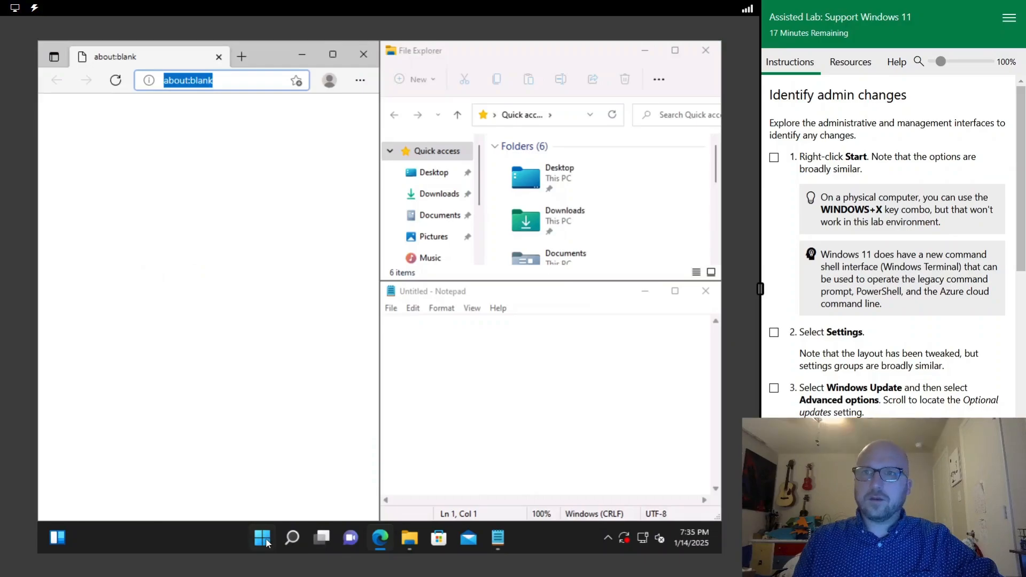
pyautogui.rightClick(267, 543)
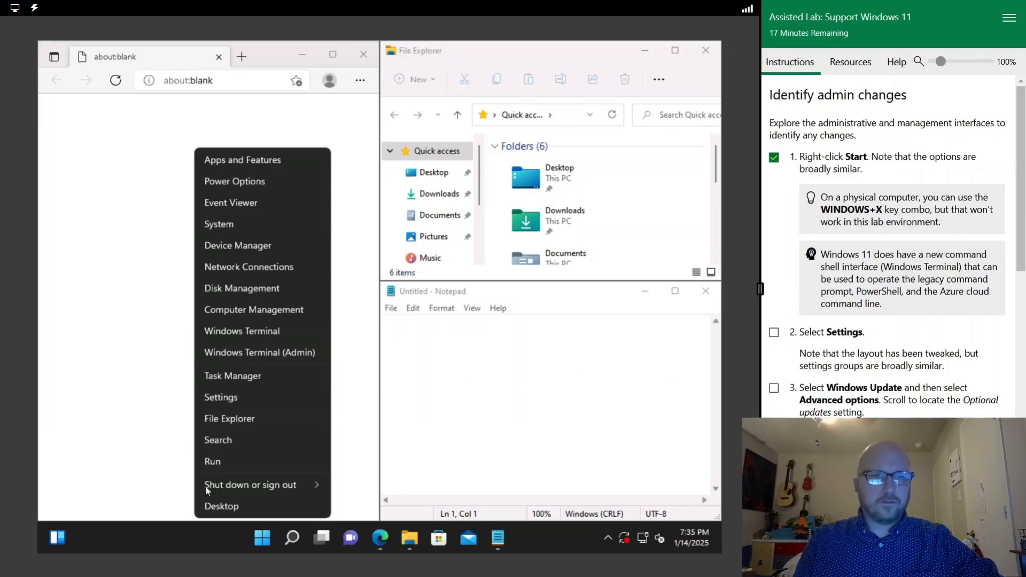
pyautogui.click(226, 402)
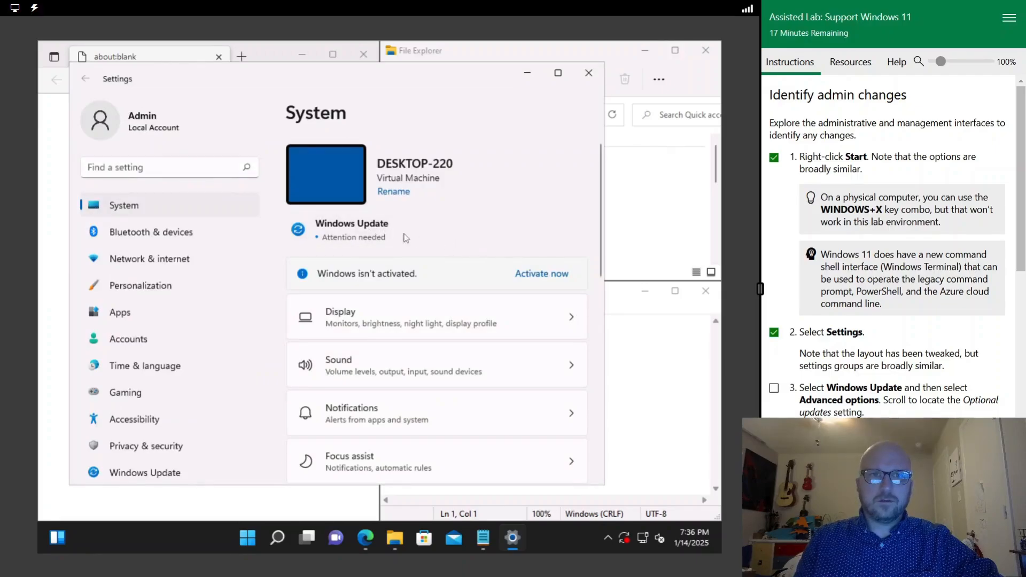
# Open the Optional updates page within Windows Update's advanced options
pyautogui.click(379, 234)
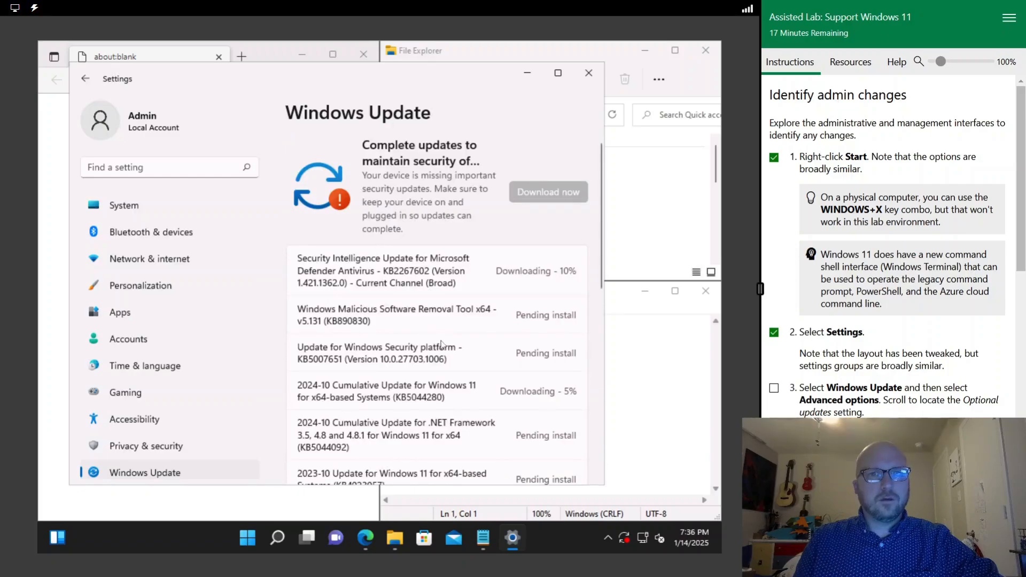
pyautogui.scroll(-5, 442, 344)
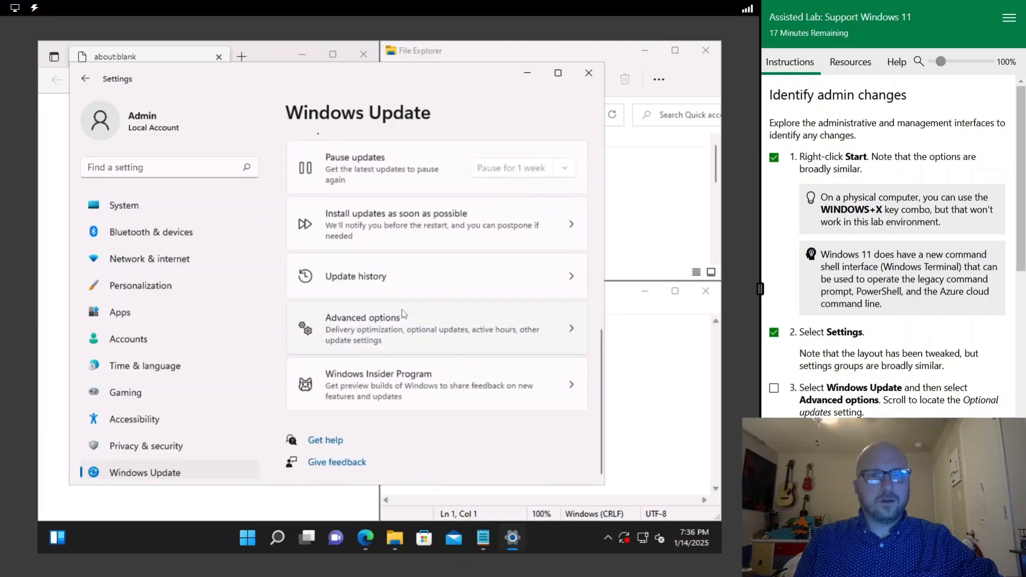
pyautogui.click(439, 337)
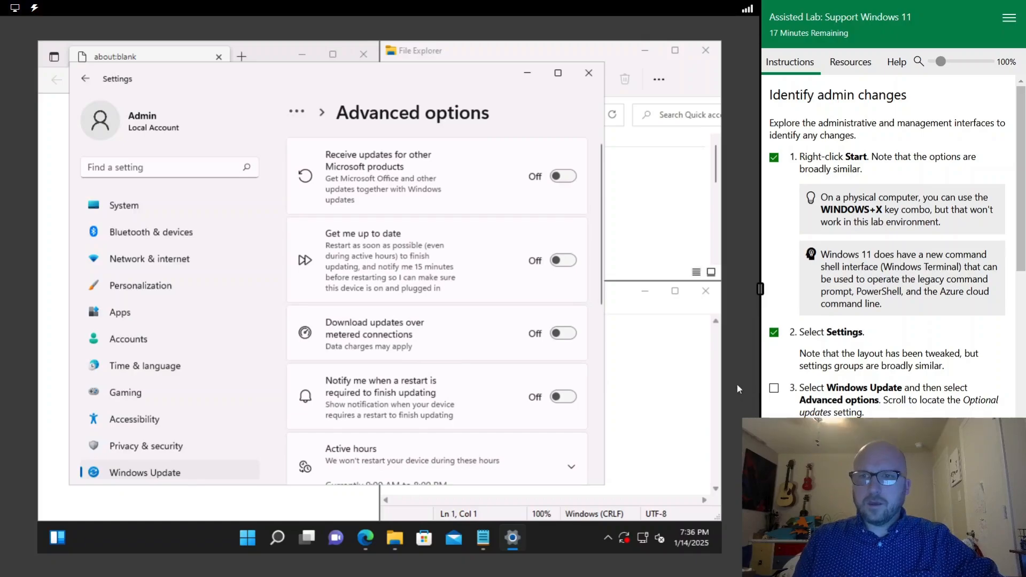
pyautogui.scroll(-8, 501, 378)
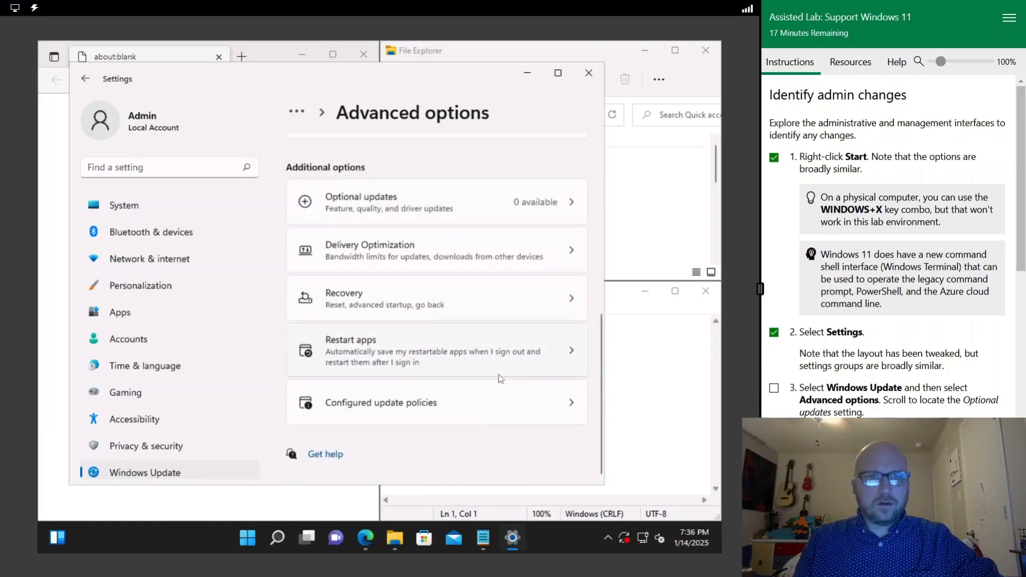
pyautogui.click(444, 208)
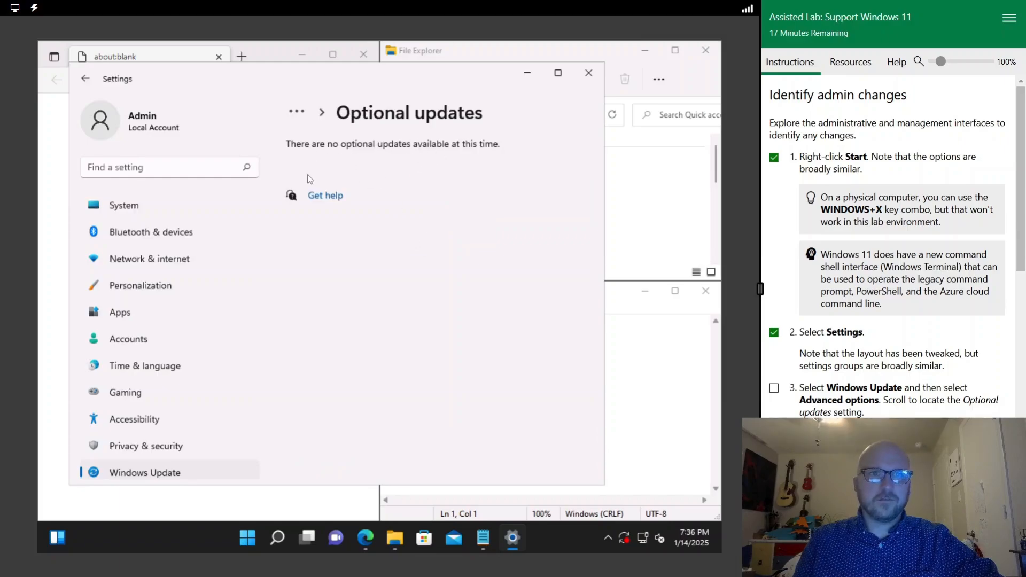
# Return to the Windows Update advanced options list and check off lab step 3
pyautogui.click(86, 79)
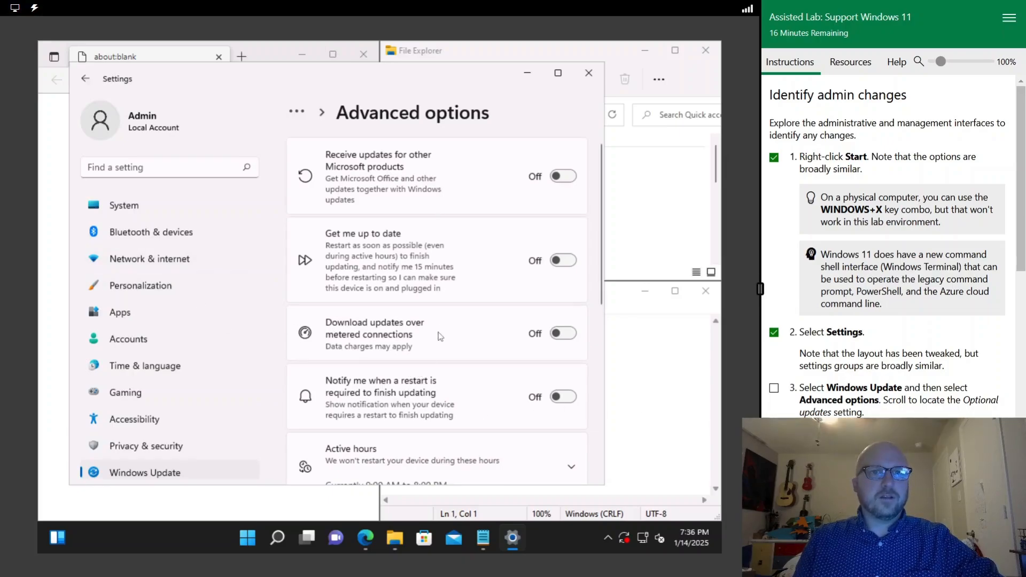
pyautogui.scroll(-5, 448, 323)
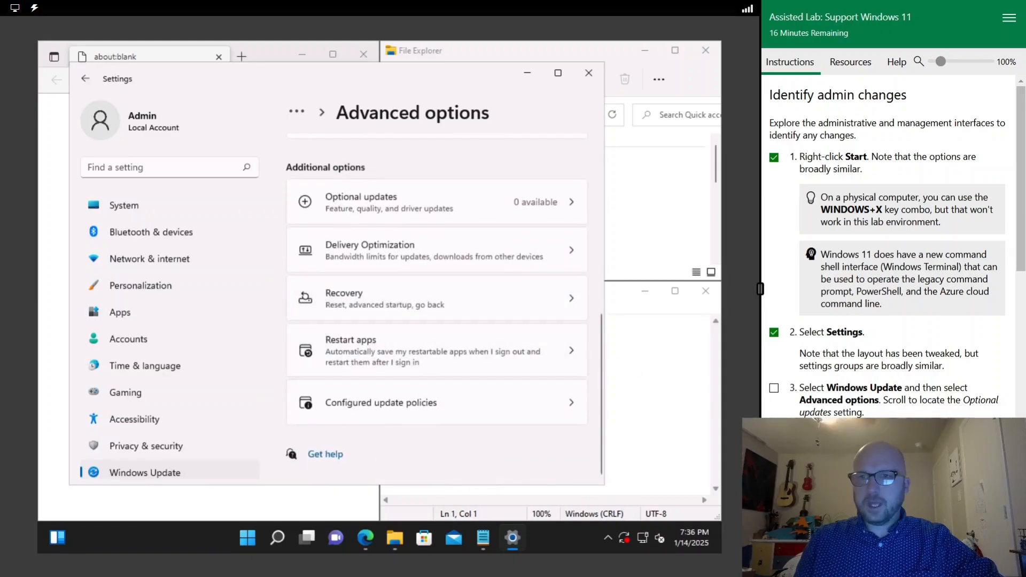
pyautogui.scroll(-4, 796, 398)
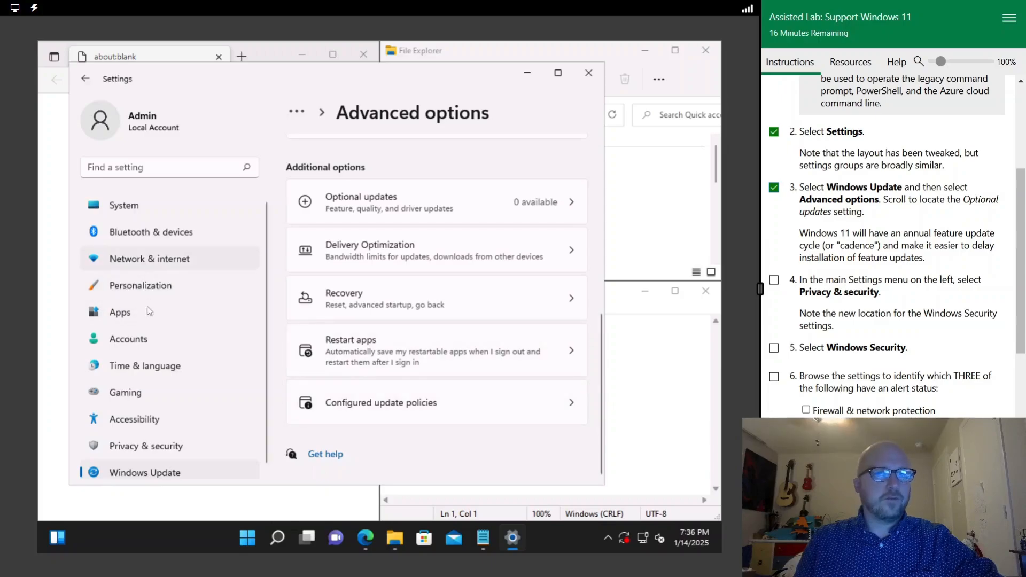
# Open Windows Security under Privacy & security and review the status of each protection area
pyautogui.click(159, 447)
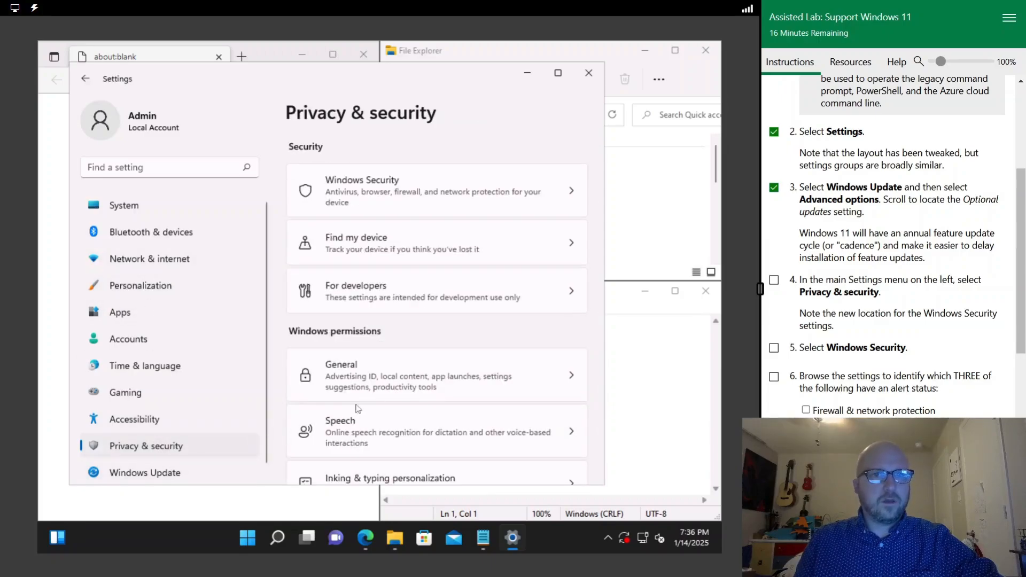
pyautogui.click(437, 198)
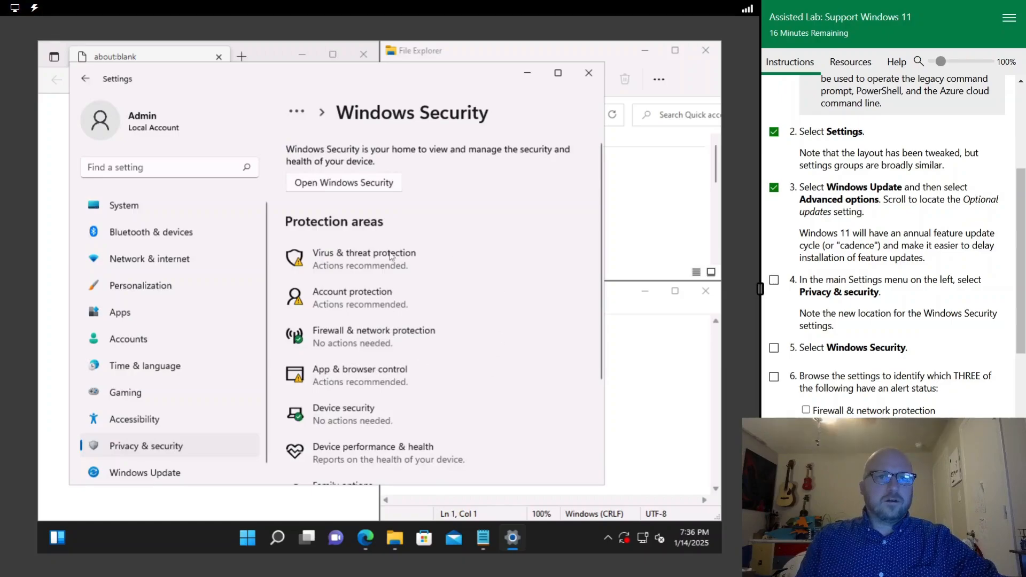
pyautogui.scroll(-3, 517, 306)
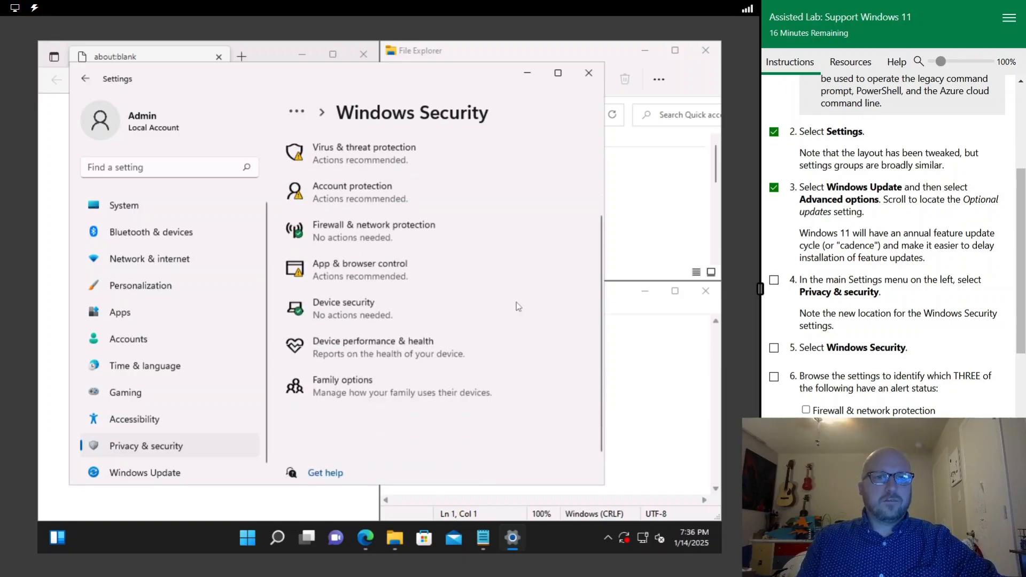
pyautogui.scroll(3, 517, 306)
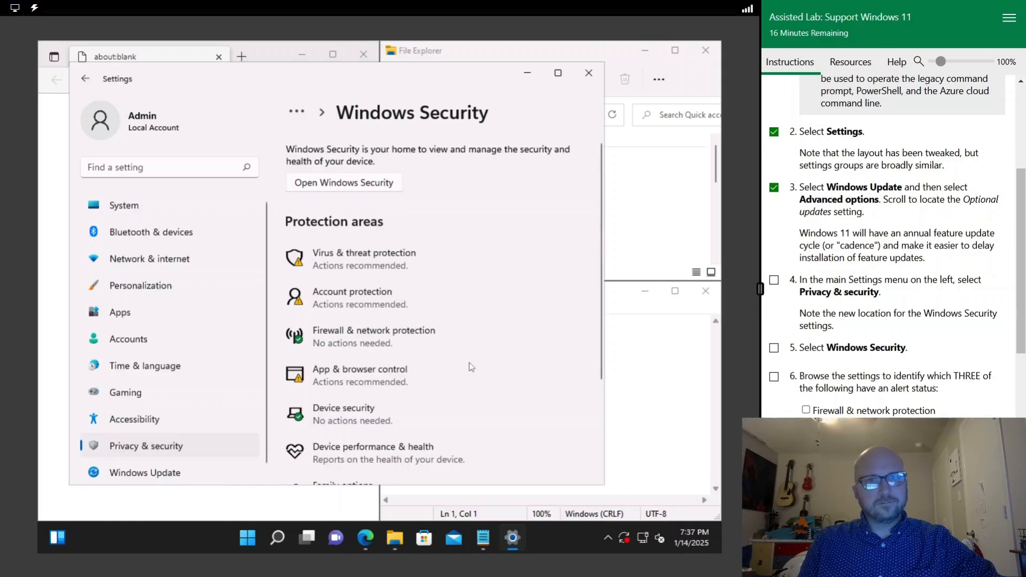
# Open Virus & threat protection, examine its sections for alerts including ransomware protection, and close the window
pyautogui.click(345, 228)
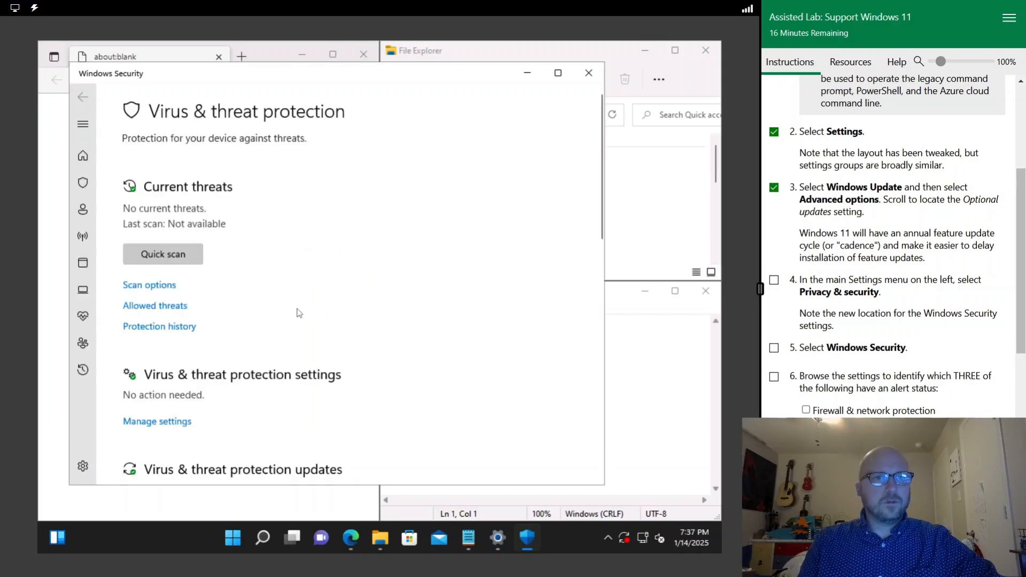
pyautogui.scroll(-5, 299, 313)
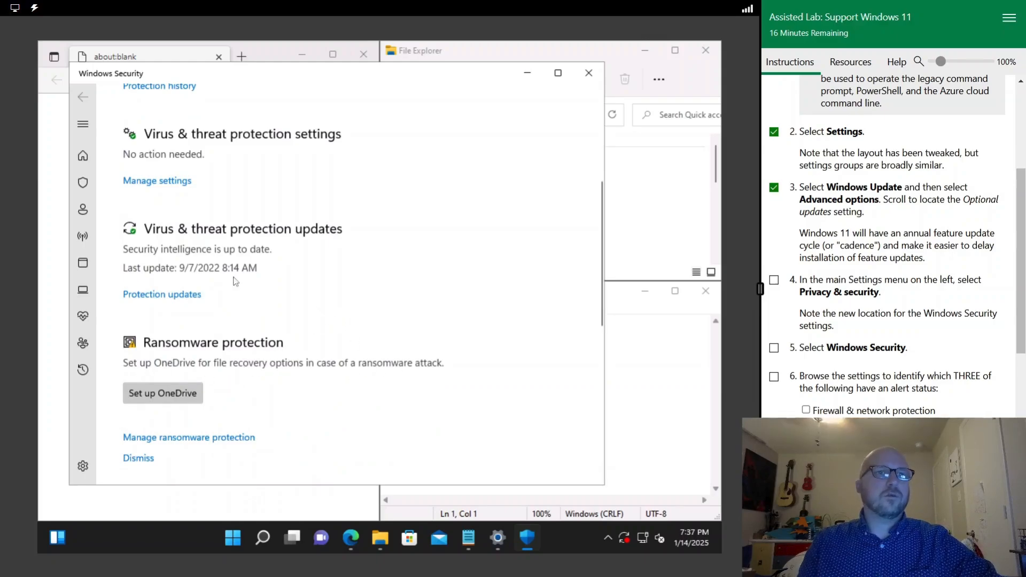
pyautogui.scroll(5, 238, 267)
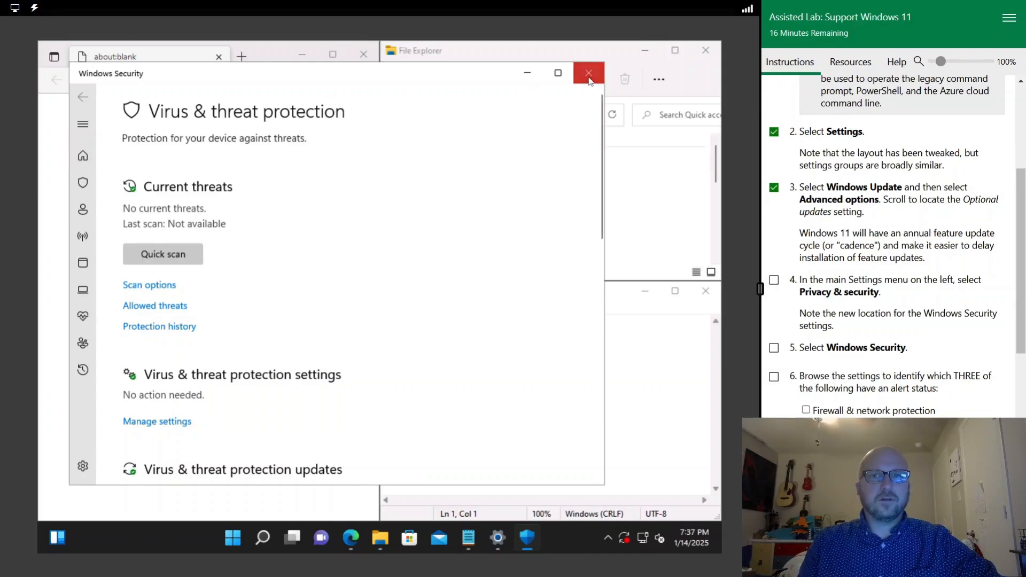
pyautogui.click(589, 73)
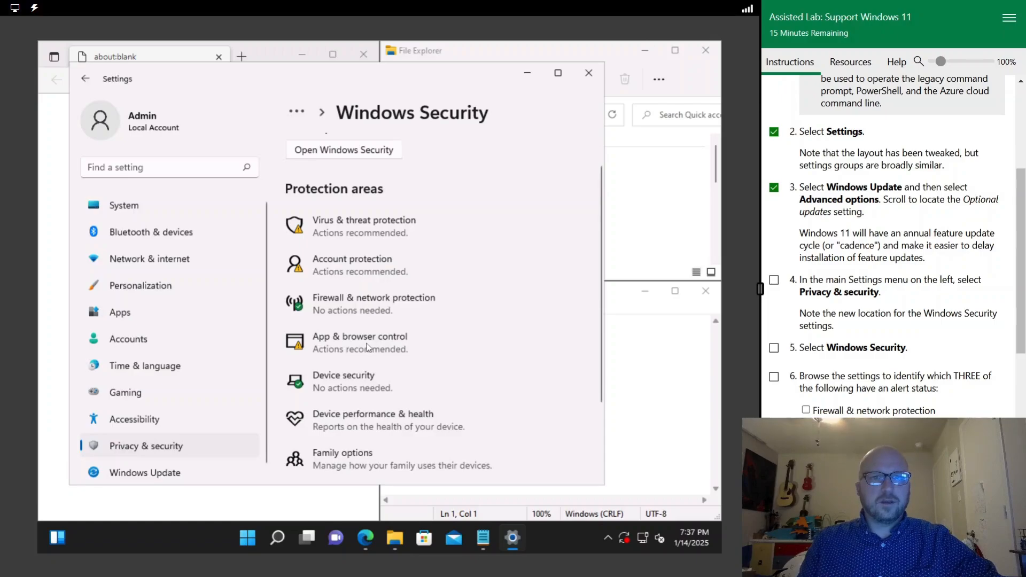
# Review the alert status in App & browser control, and check off lab steps 4 to 6
pyautogui.click(403, 338)
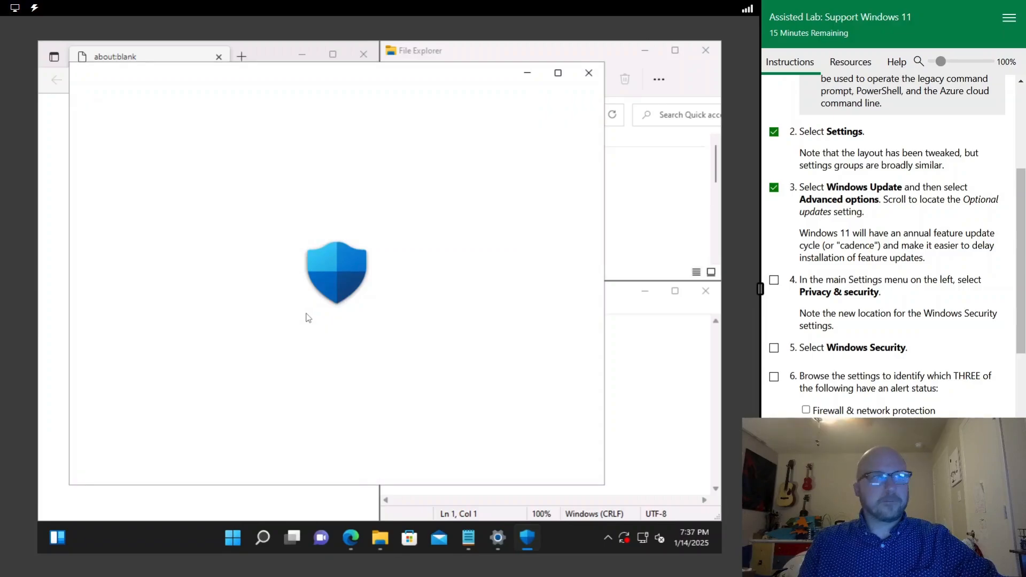
pyautogui.scroll(-3, 857, 357)
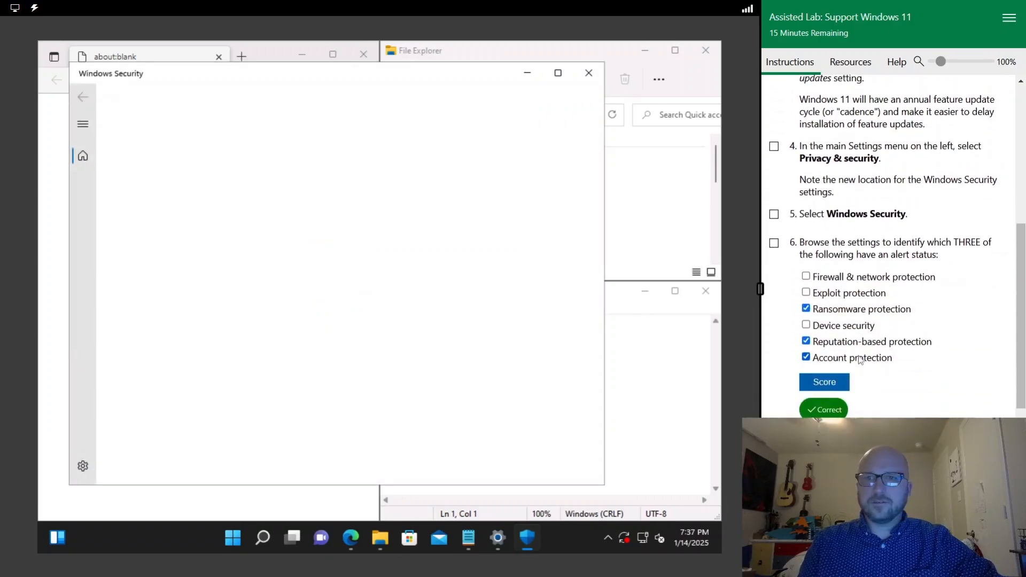
pyautogui.scroll(-1, 860, 355)
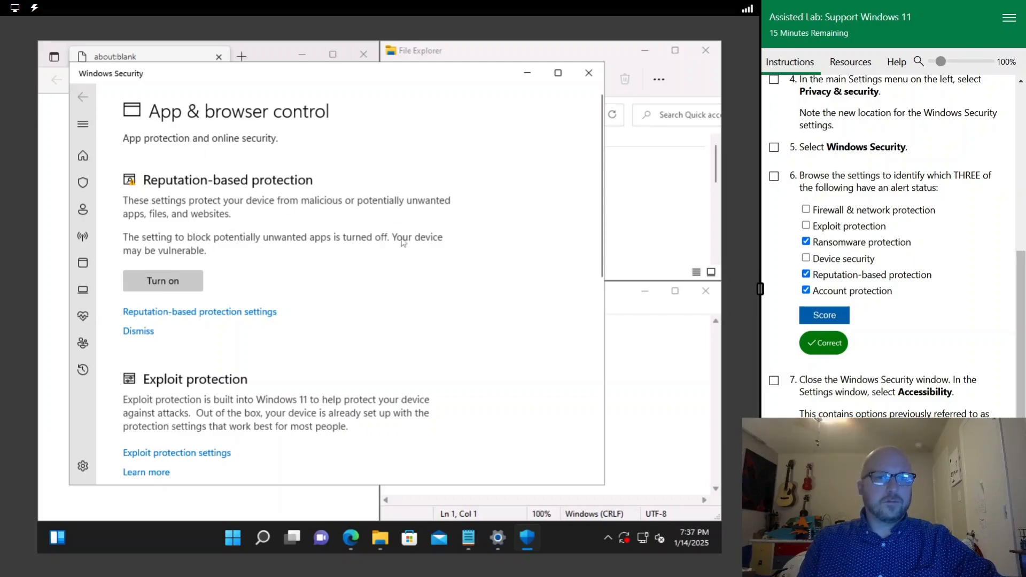
pyautogui.click(588, 72)
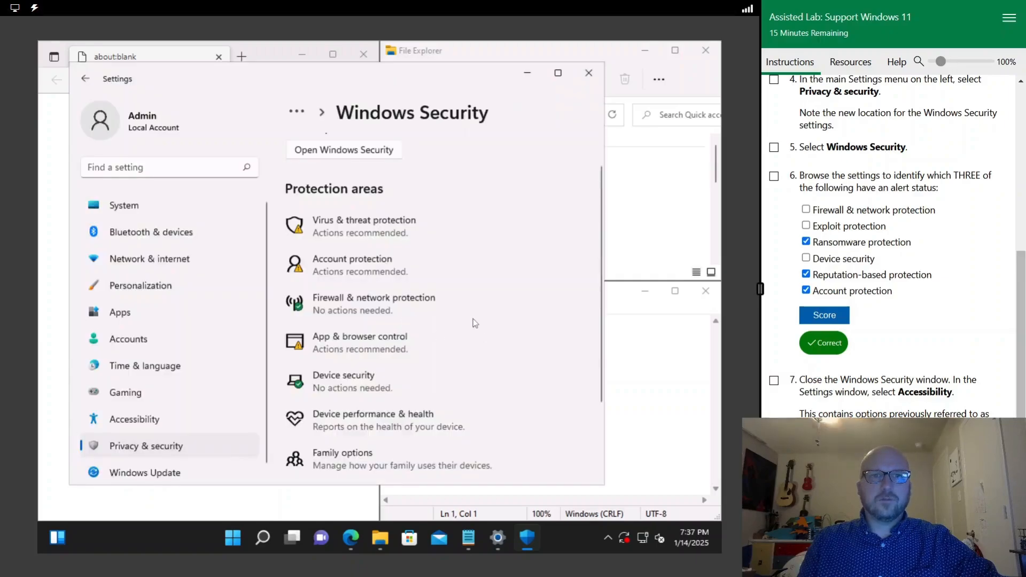
pyautogui.click(774, 178)
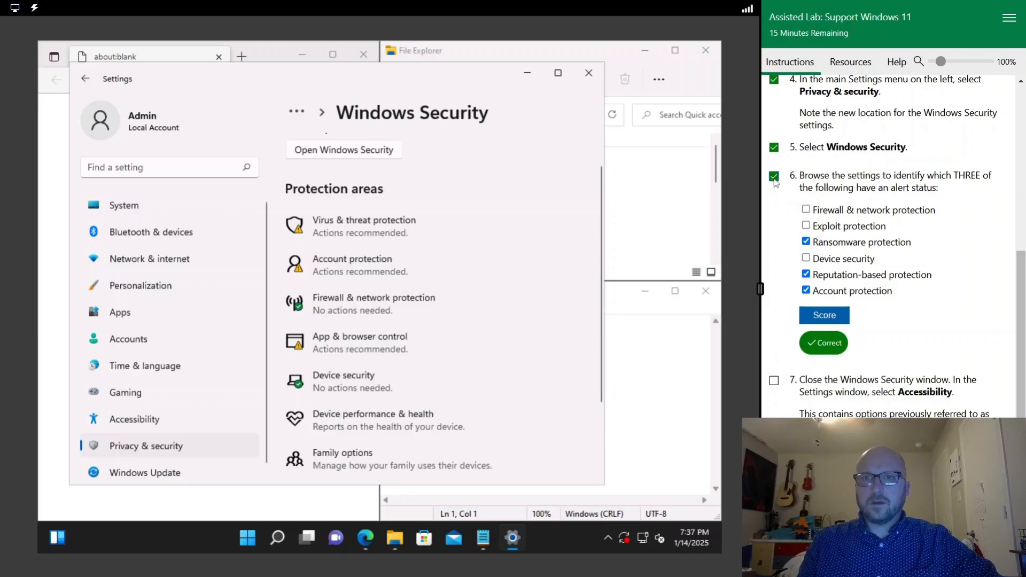
pyautogui.click(588, 75)
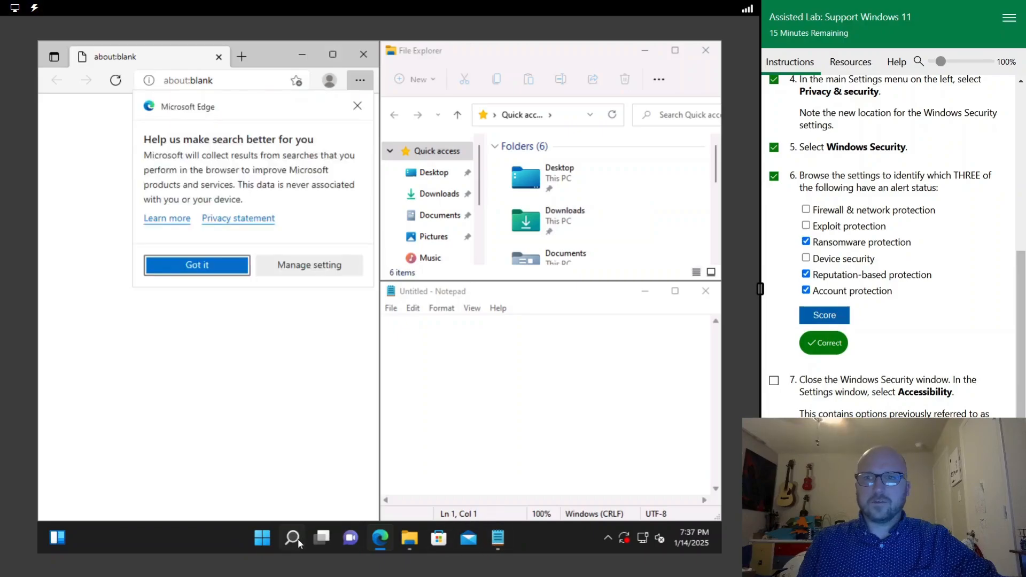
pyautogui.click(298, 538)
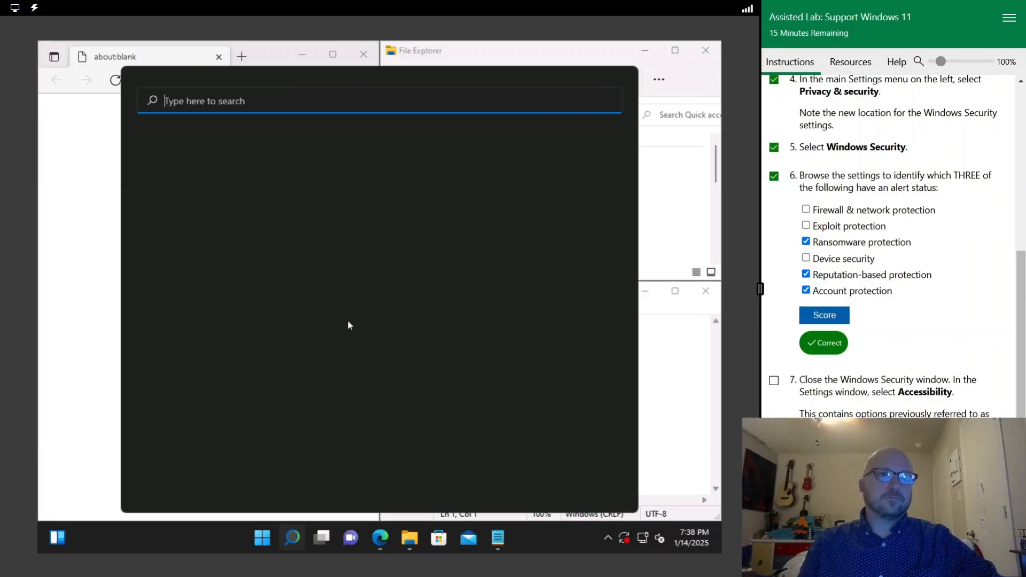
pyautogui.write('access')
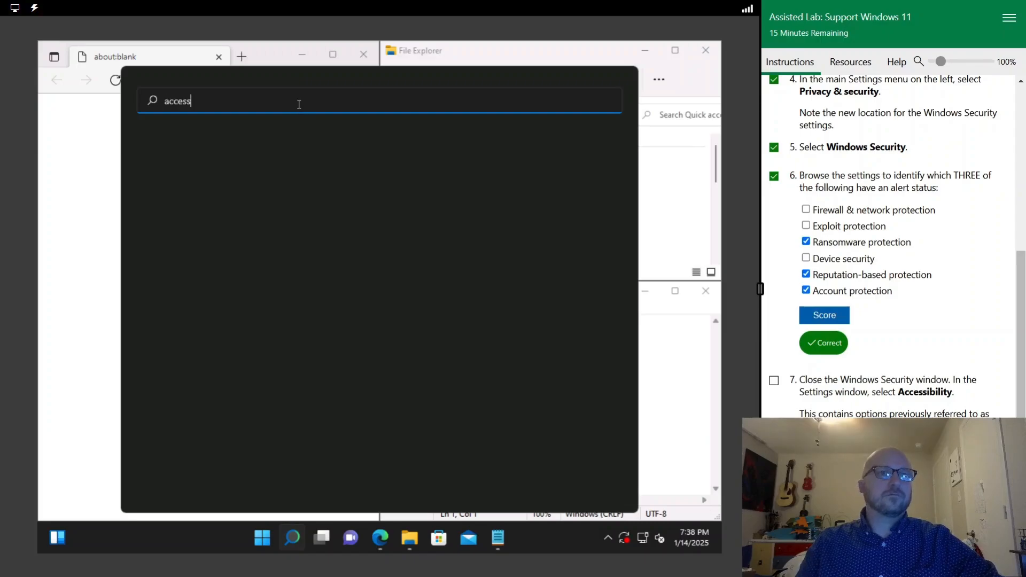
pyautogui.write('ibility keyboard settings')
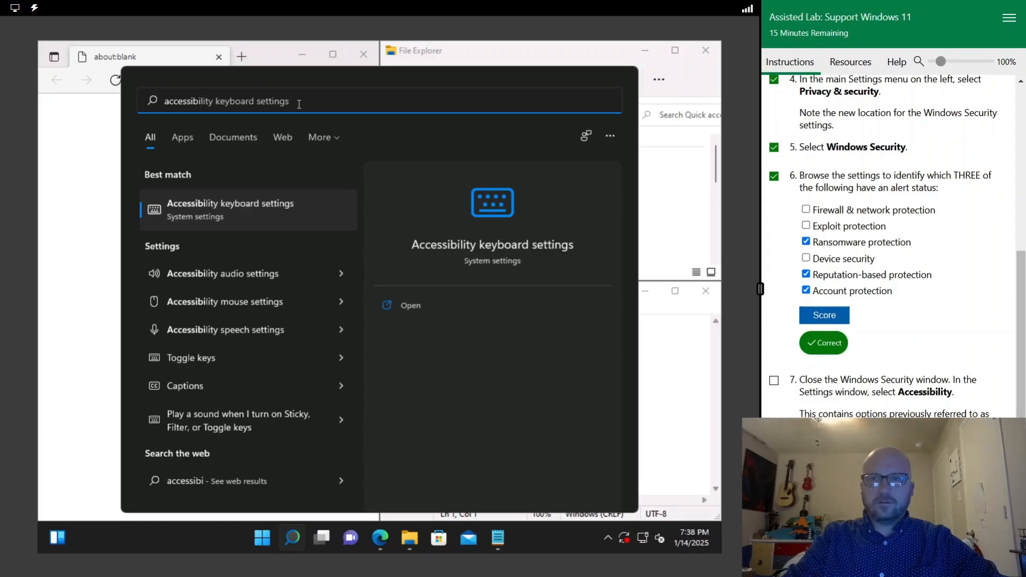
pyautogui.hotkey('ctrl', 'a')
pyautogui.press('BackSpace')
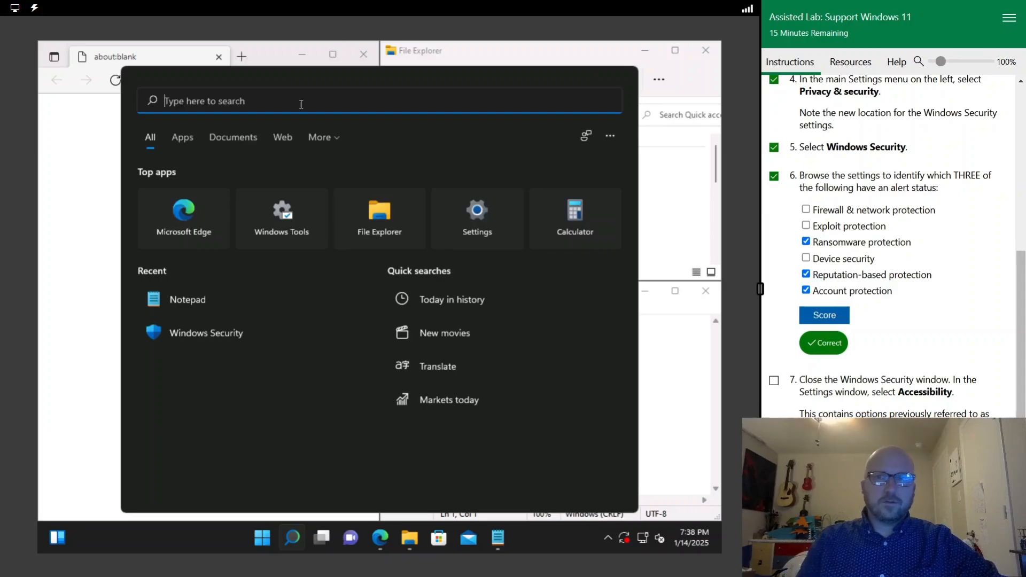
# Open Accessibility in Settings, examine its vision, hearing and interaction options, and check off lab steps 7 and 8
pyautogui.click(507, 225)
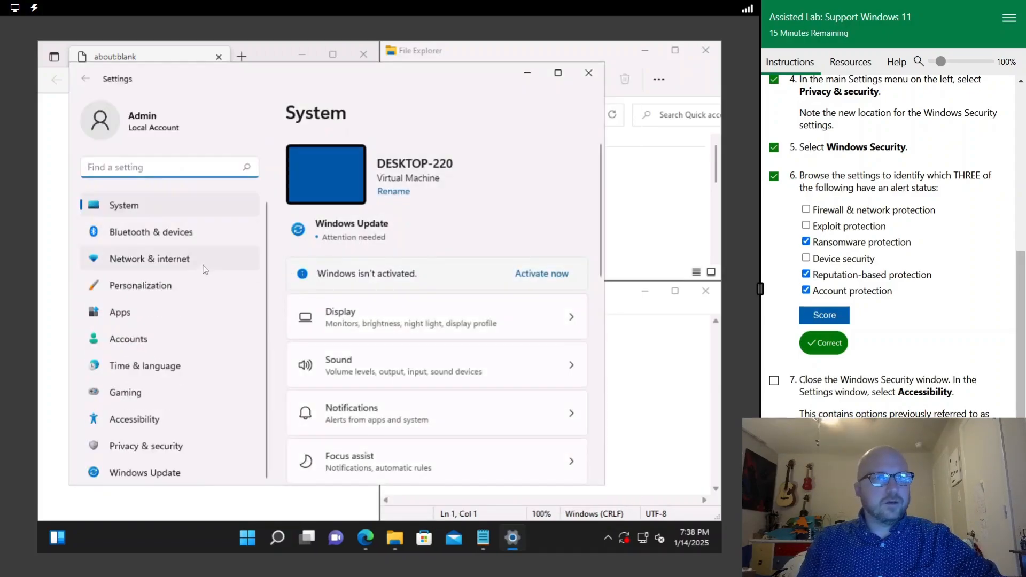
pyautogui.click(140, 421)
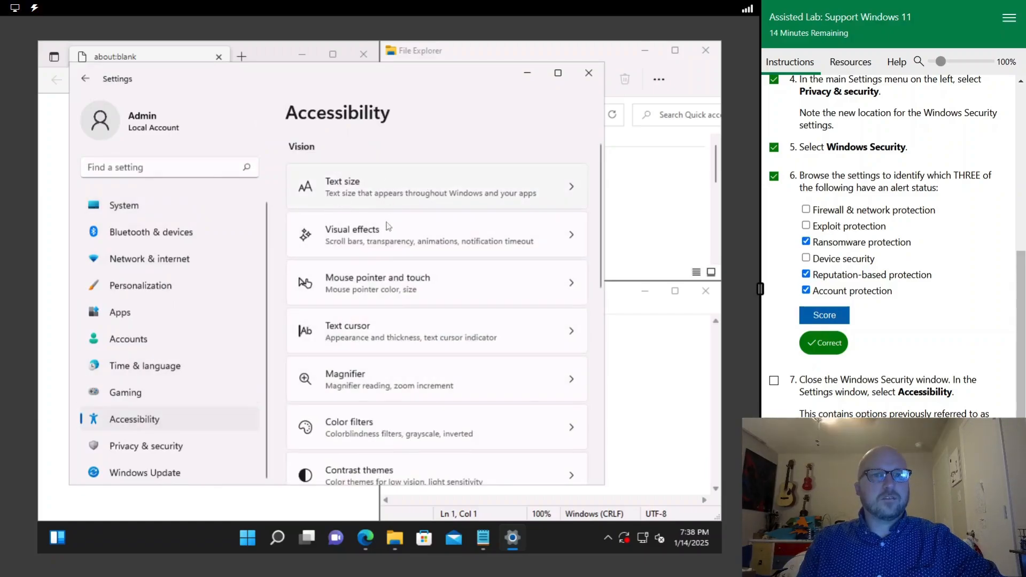
pyautogui.scroll(-2, 469, 253)
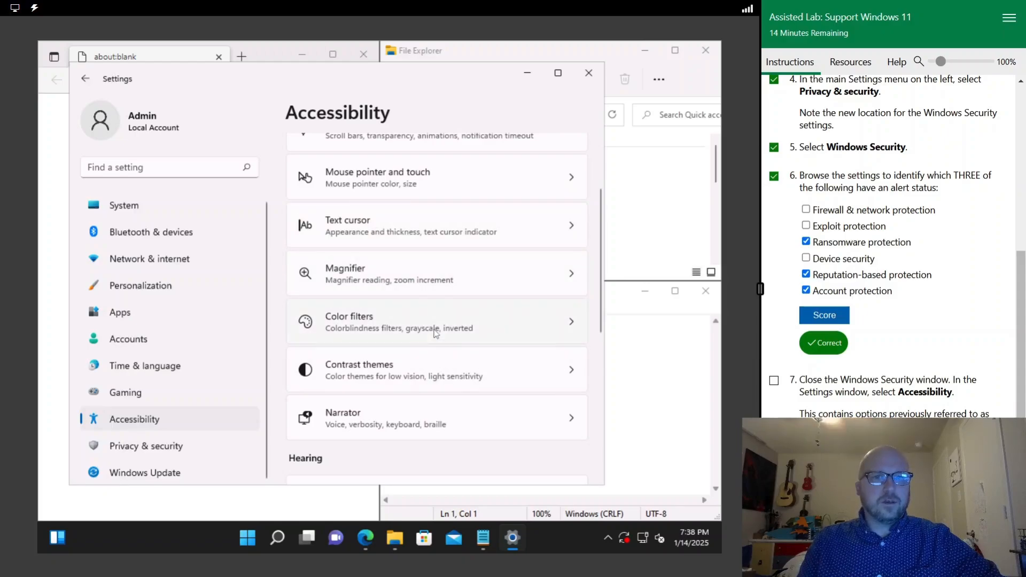
pyautogui.scroll(-2, 412, 366)
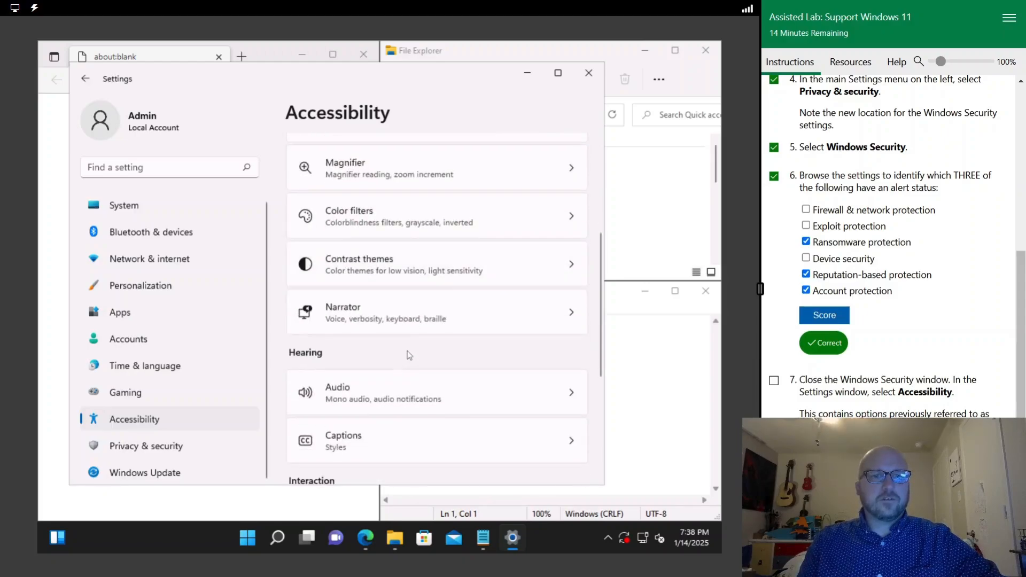
pyautogui.scroll(-2, 410, 388)
pyautogui.scroll(-2, 451, 397)
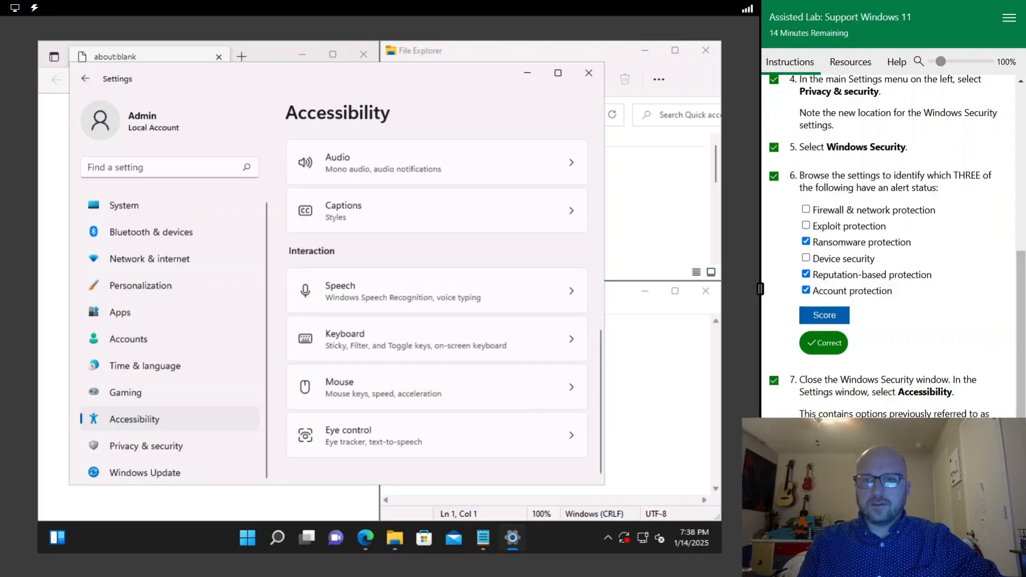
pyautogui.scroll(-3, 847, 414)
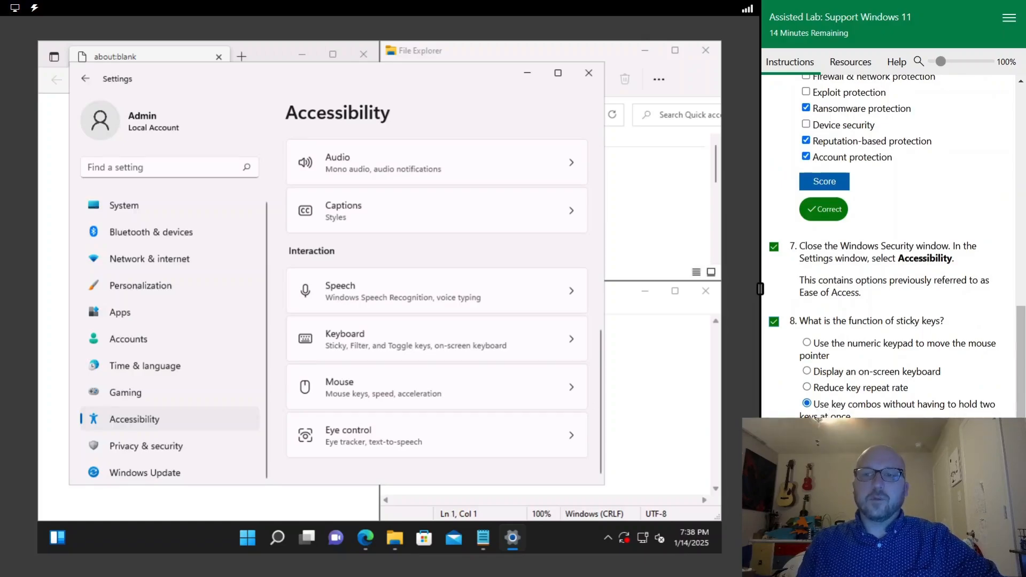
pyautogui.scroll(-1, 817, 420)
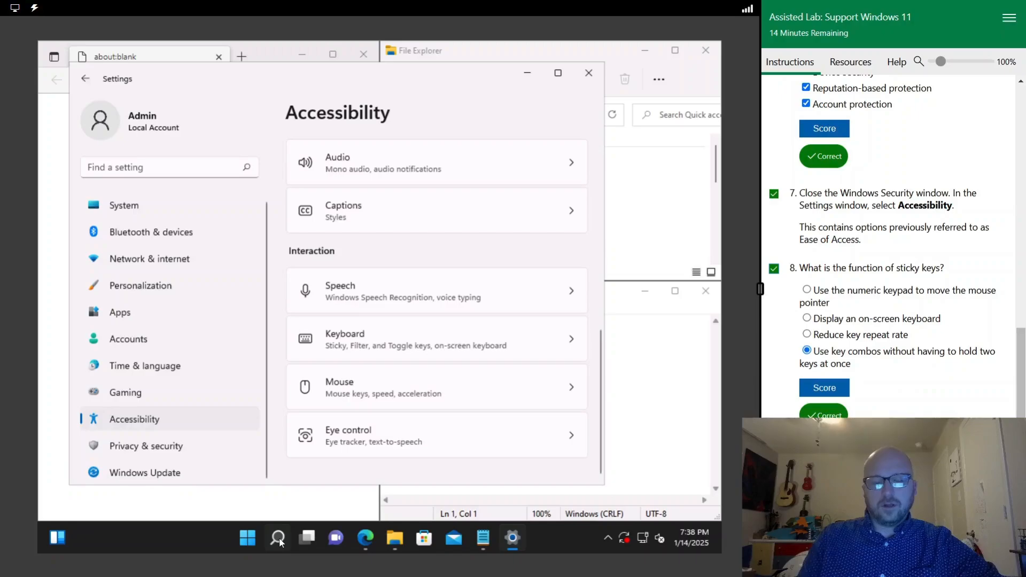
# Launch Control Panel by running the command "control panel" and reposition its window higher on the desktop
pyautogui.moveTo(278, 542)
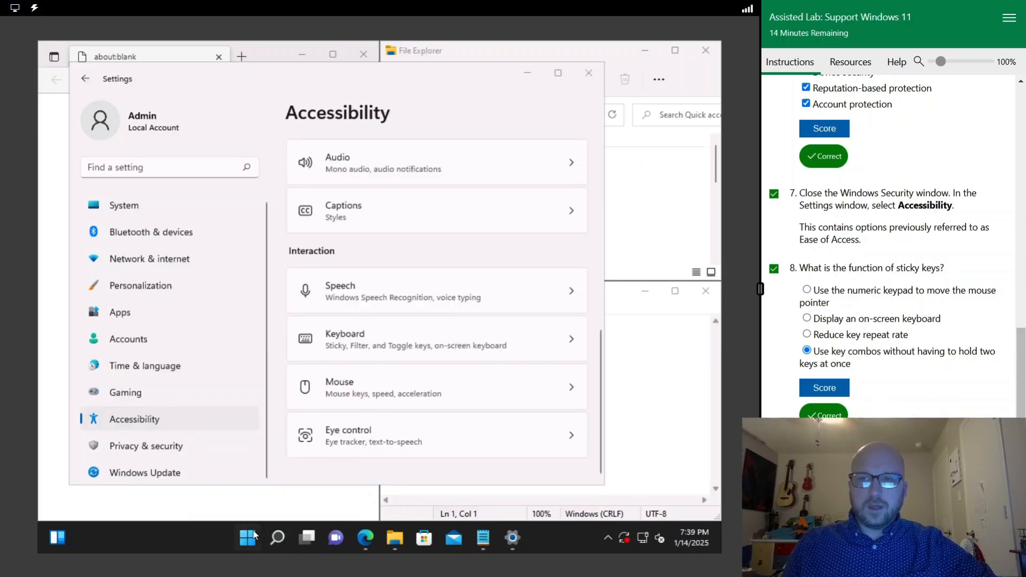
pyautogui.rightClick(248, 540)
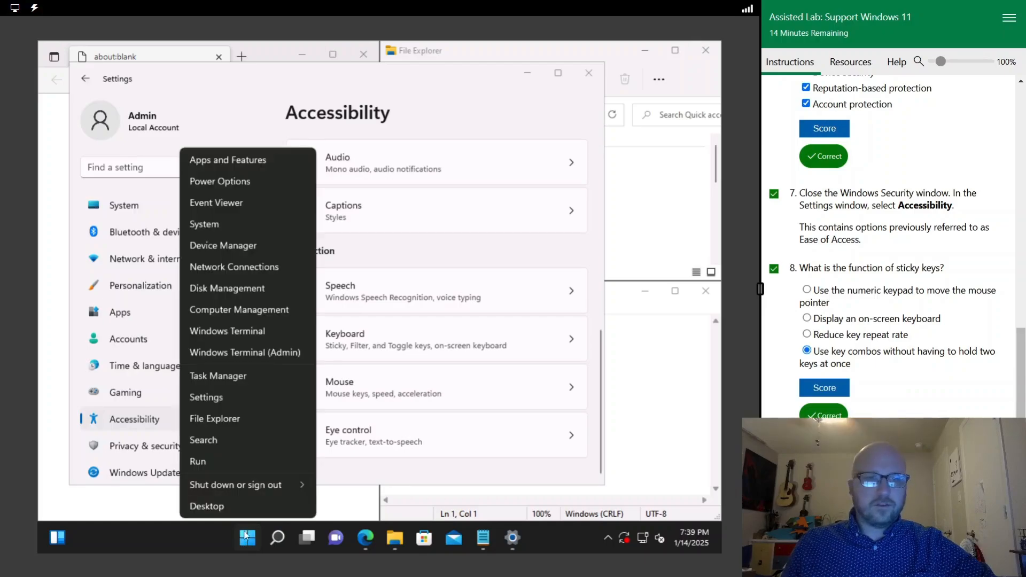
pyautogui.click(230, 461)
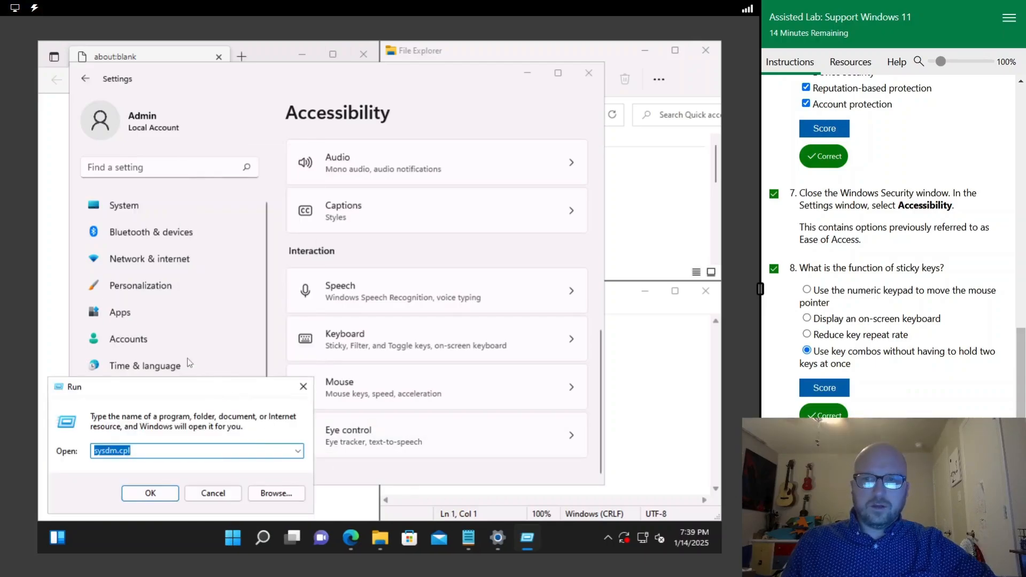
pyautogui.write('control panel')
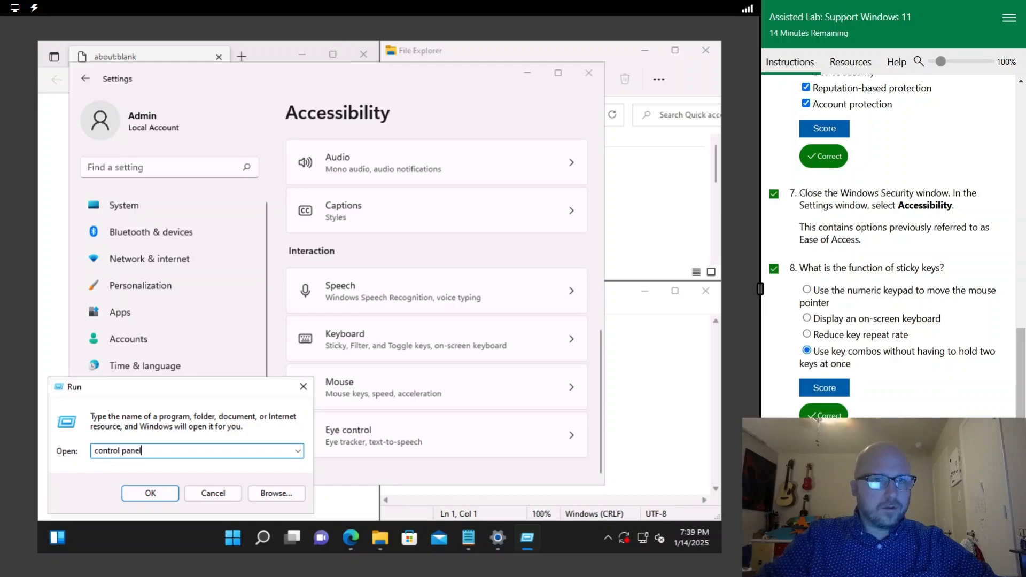
pyautogui.press('Return')
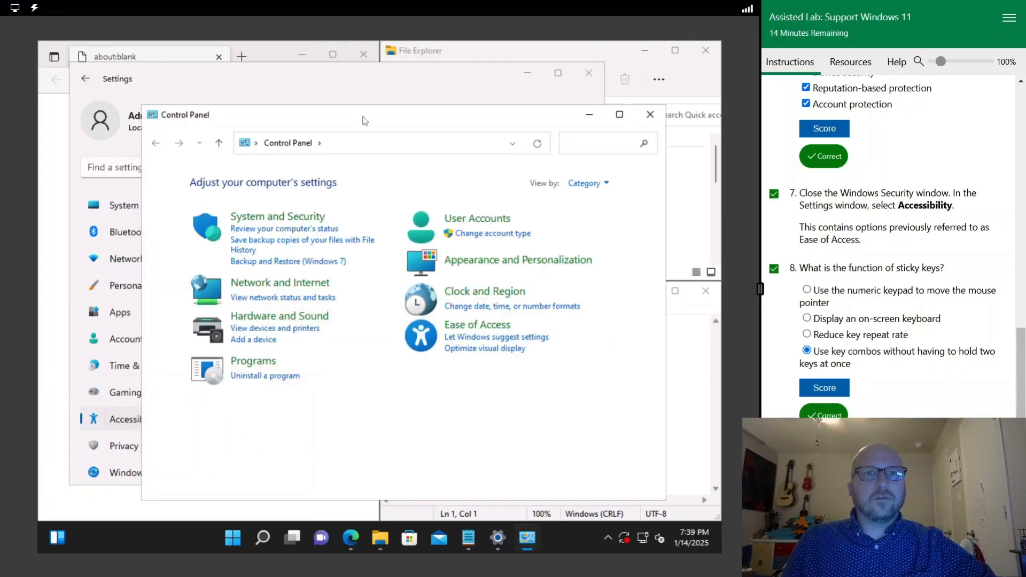
pyautogui.moveTo(365, 124); pyautogui.dragTo(349, 78)
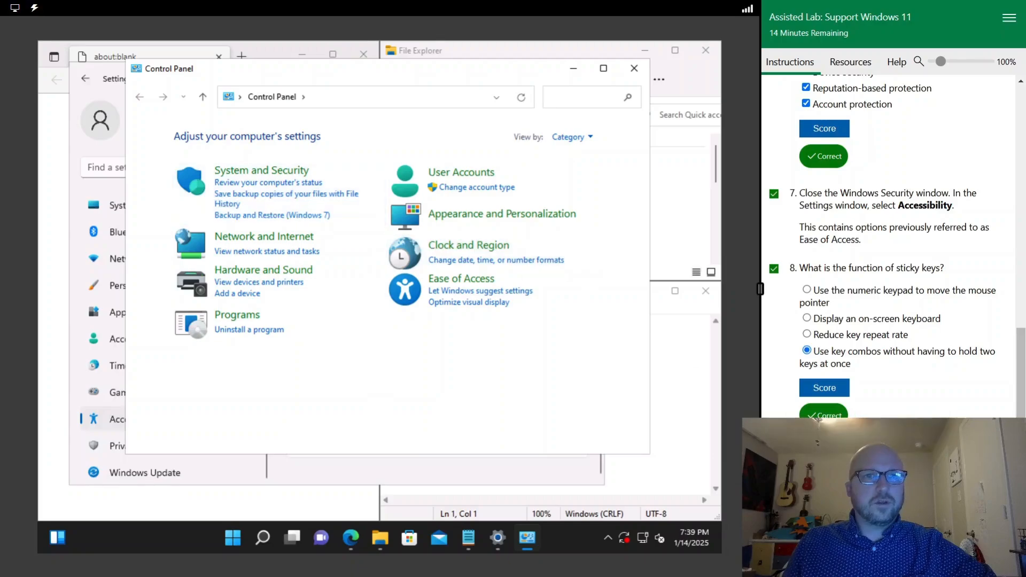
# Advance the lab to the comprehensive questions, read question 1 about accessing an app, and check it off
pyautogui.click(994, 563)
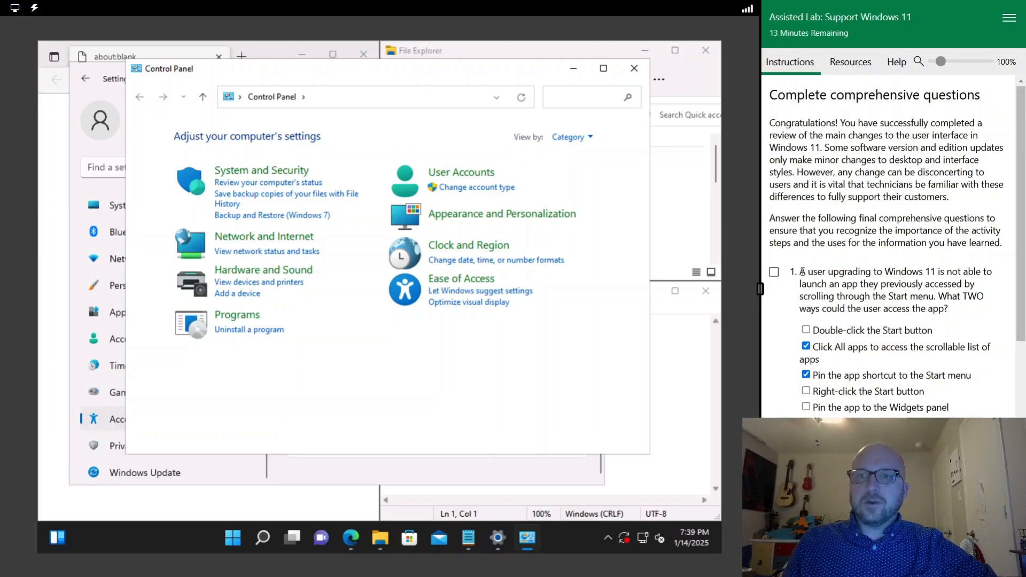
pyautogui.moveTo(802, 271); pyautogui.dragTo(927, 280)
pyautogui.click(920, 273)
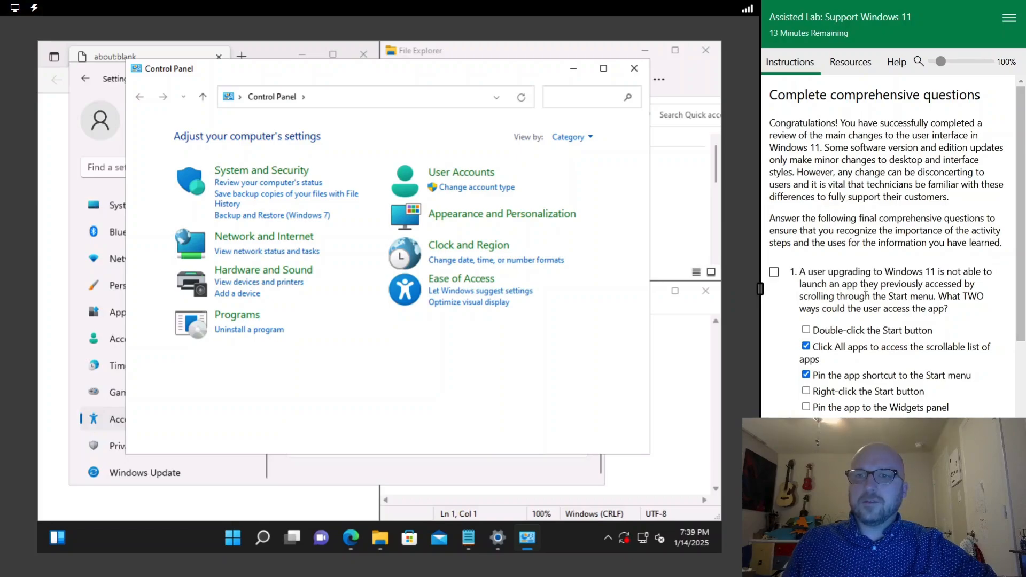
pyautogui.moveTo(830, 285); pyautogui.dragTo(931, 298)
pyautogui.click(875, 301)
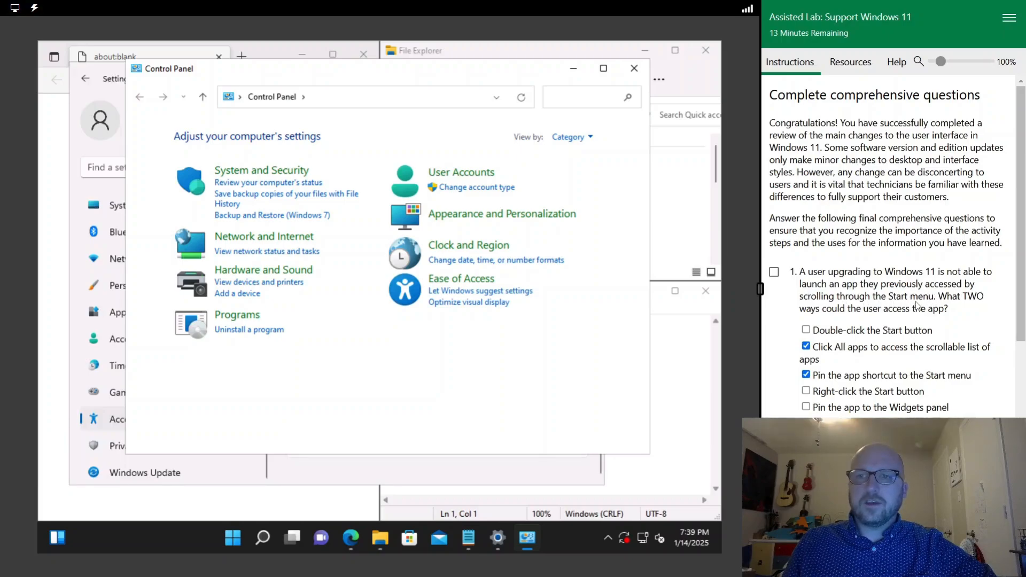
pyautogui.doubleClick(888, 309)
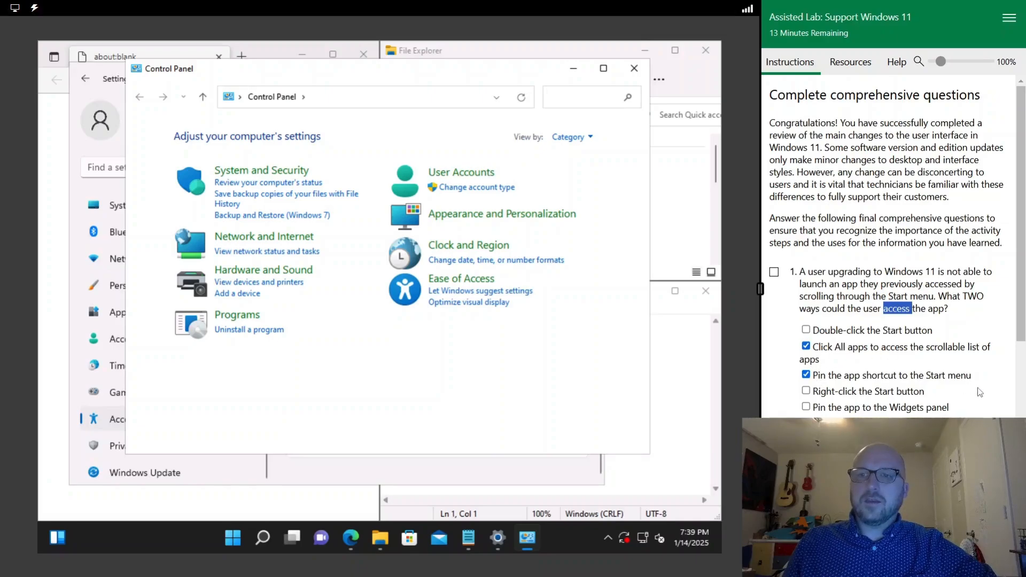
pyautogui.click(773, 273)
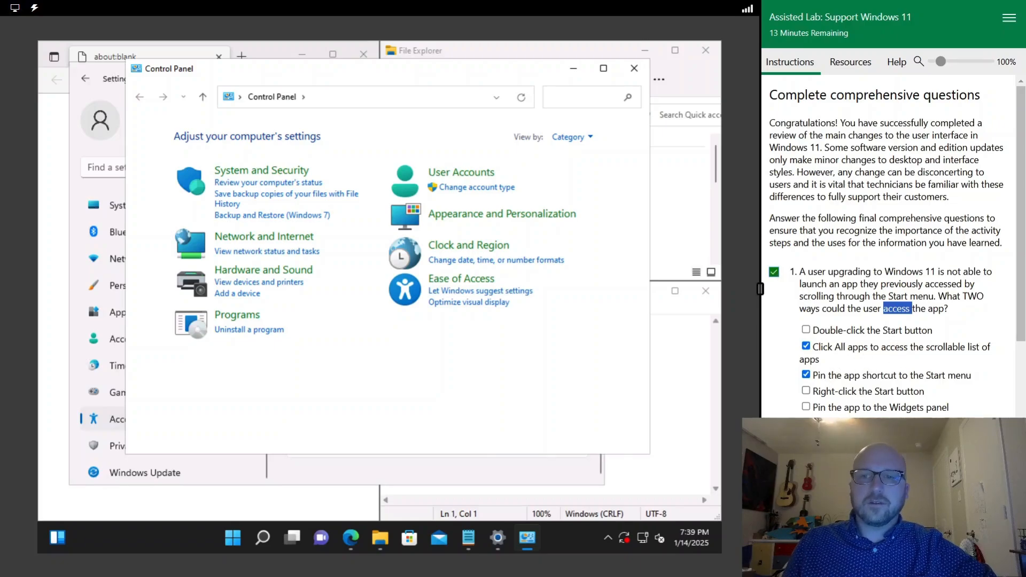
# Show the open windows and desktops in Task View, and check off question 2 about that icon's function
pyautogui.scroll(-4, 851, 307)
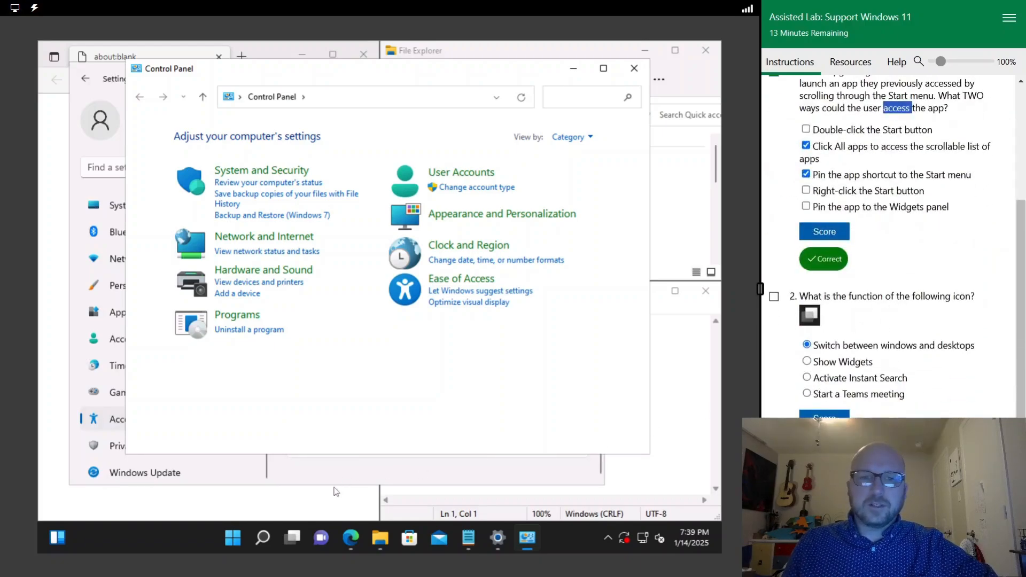
pyautogui.click(294, 539)
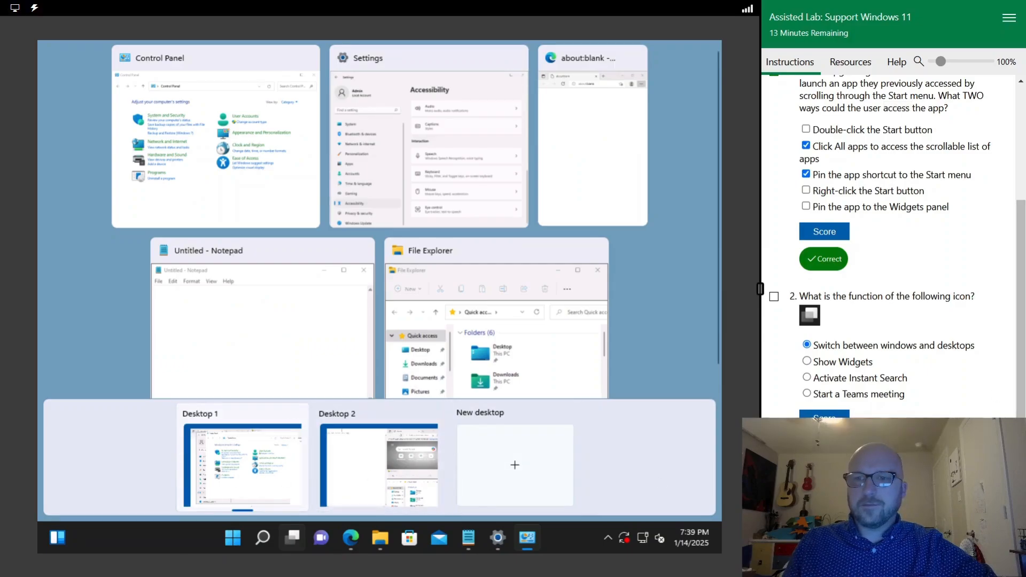
pyautogui.click(774, 297)
# Read and check off question 3 about configuring privacy settings, and switch Task View to Desktop 2
pyautogui.moveTo(877, 382); pyautogui.dragTo(857, 395)
pyautogui.click(1000, 386)
pyautogui.click(971, 398)
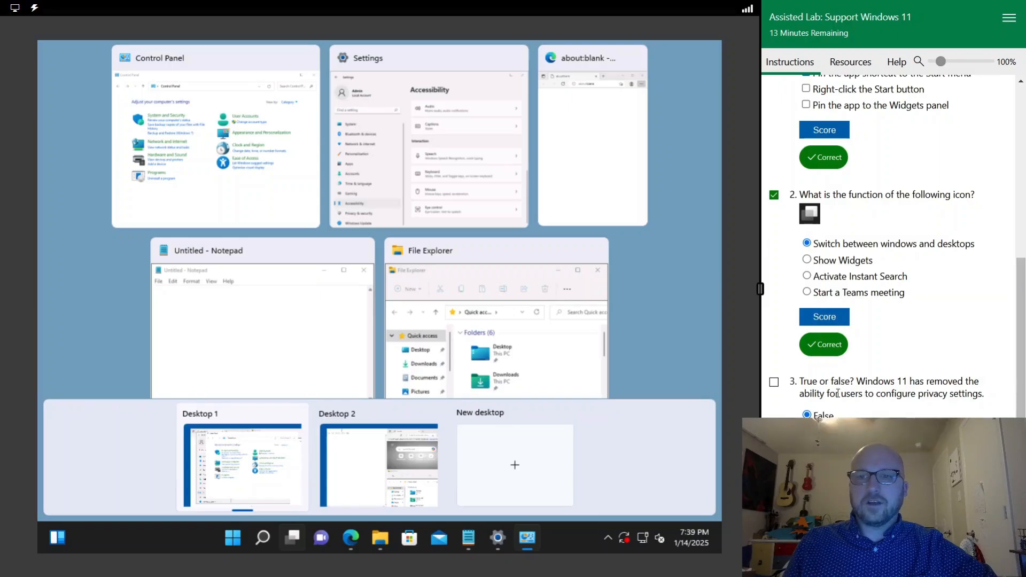
pyautogui.click(774, 382)
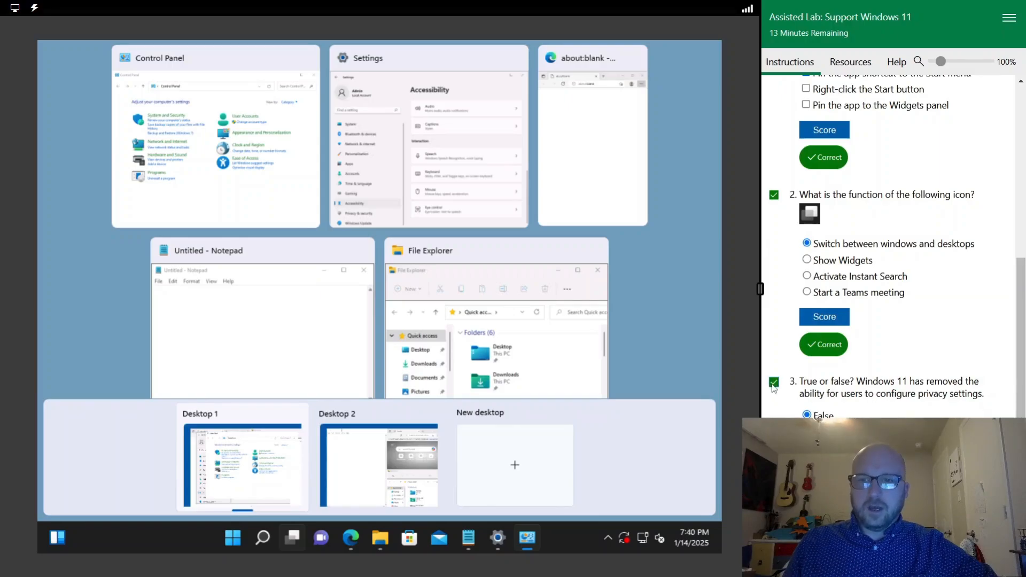
pyautogui.click(377, 470)
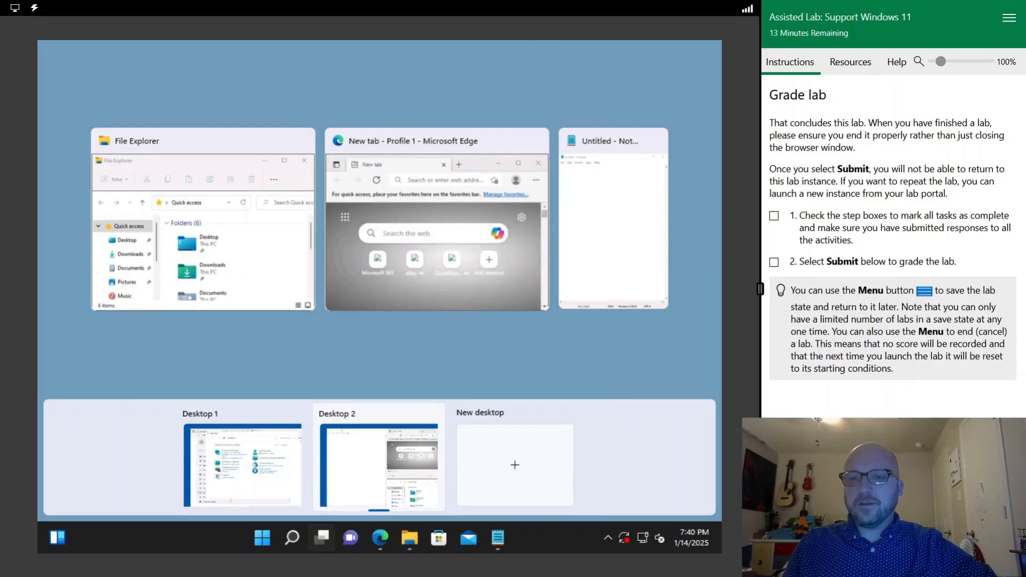
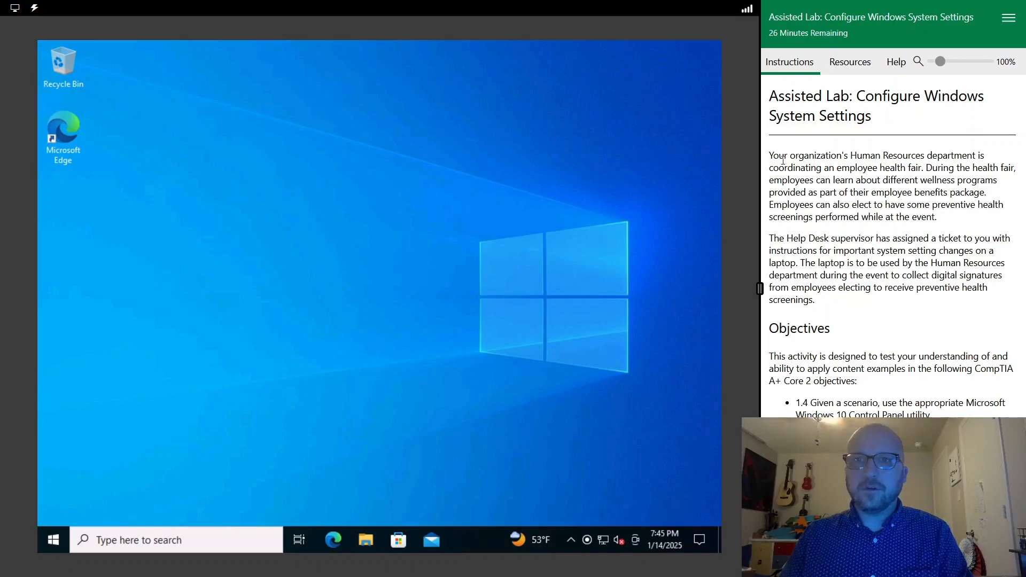
# Read the introduction of the Configure Windows System Settings lab and the scenario for checking system settings
pyautogui.moveTo(770, 155); pyautogui.dragTo(827, 197)
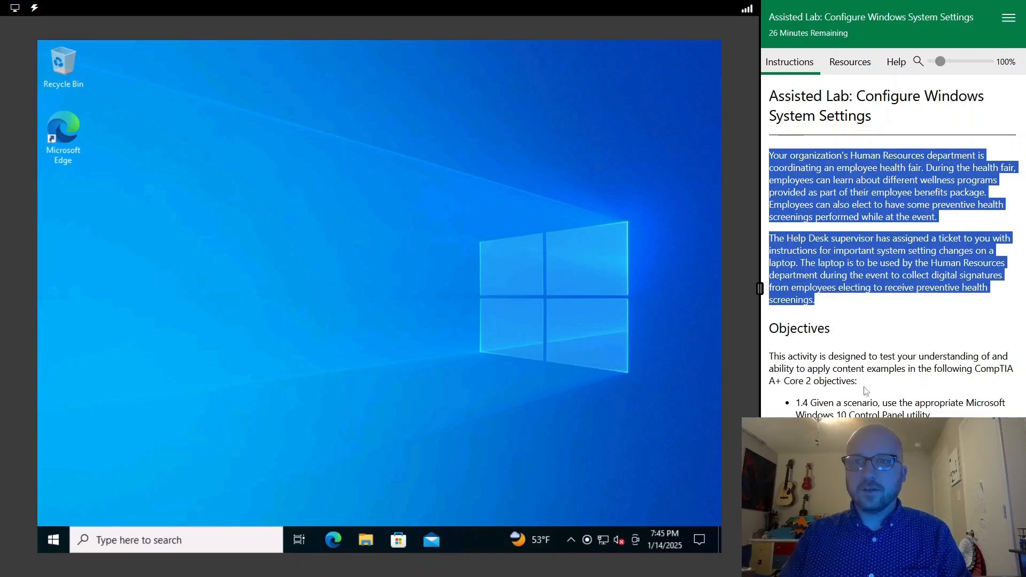
pyautogui.click(868, 304)
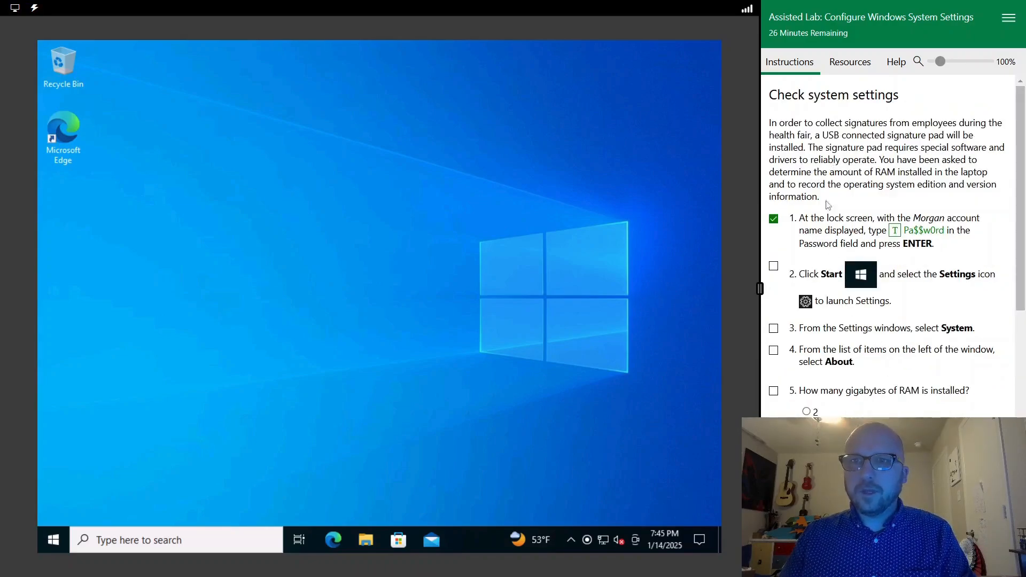
pyautogui.moveTo(822, 127); pyautogui.dragTo(892, 201)
pyautogui.click(822, 147)
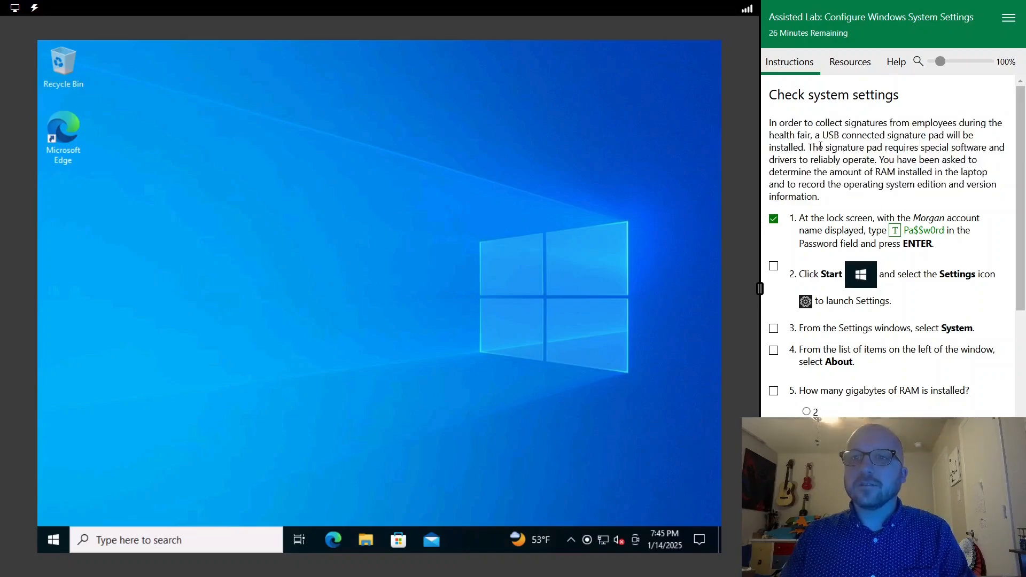
pyautogui.moveTo(800, 133); pyautogui.dragTo(876, 159)
pyautogui.click(918, 169)
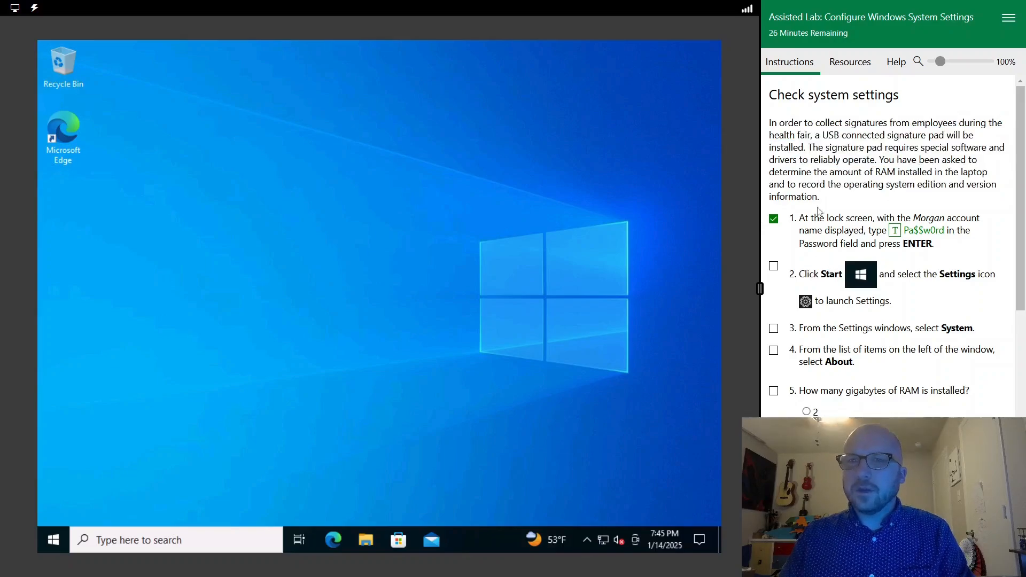
pyautogui.moveTo(862, 172); pyautogui.dragTo(927, 174)
pyautogui.moveTo(827, 186); pyautogui.dragTo(931, 184)
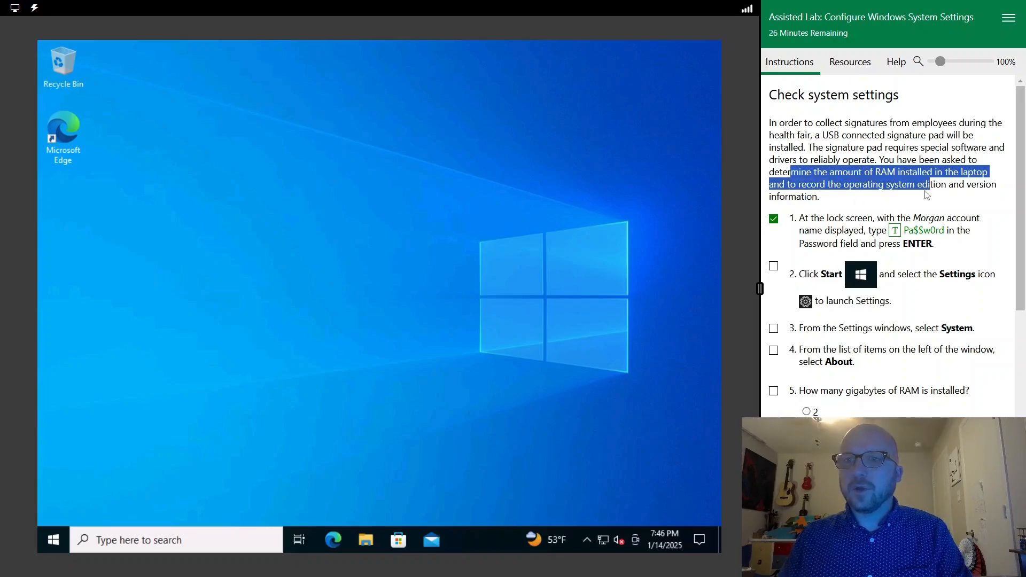
pyautogui.click(891, 200)
pyautogui.moveTo(806, 186); pyautogui.dragTo(964, 187)
pyautogui.click(965, 188)
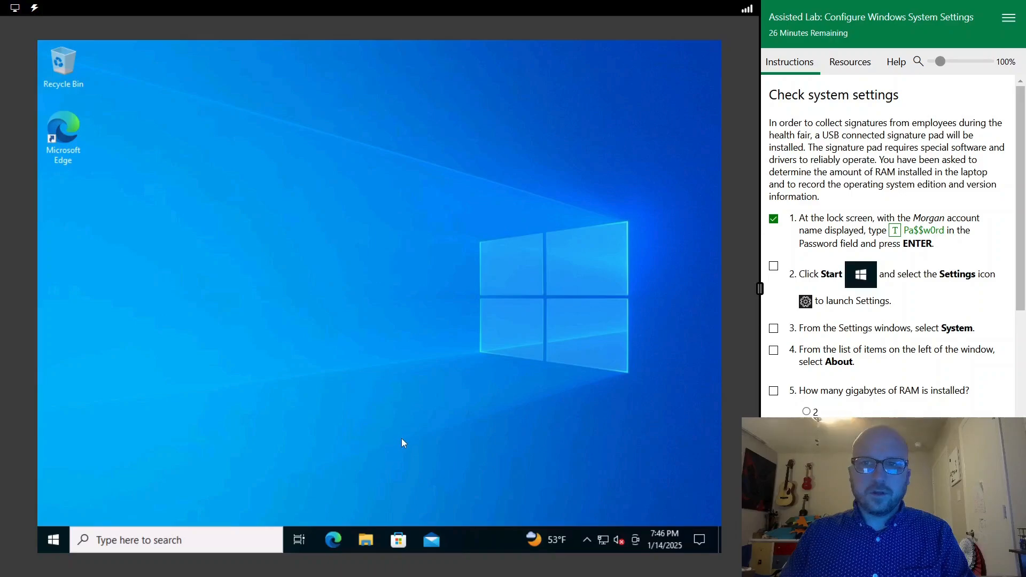
# Open the Settings app's System category and show the About page with the device specifications
pyautogui.click(49, 543)
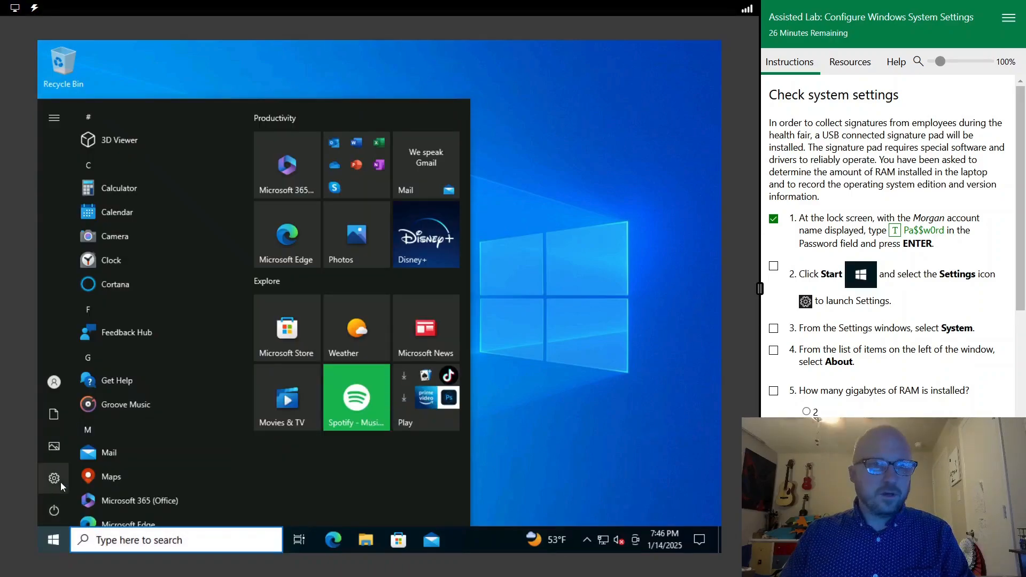
pyautogui.click(60, 482)
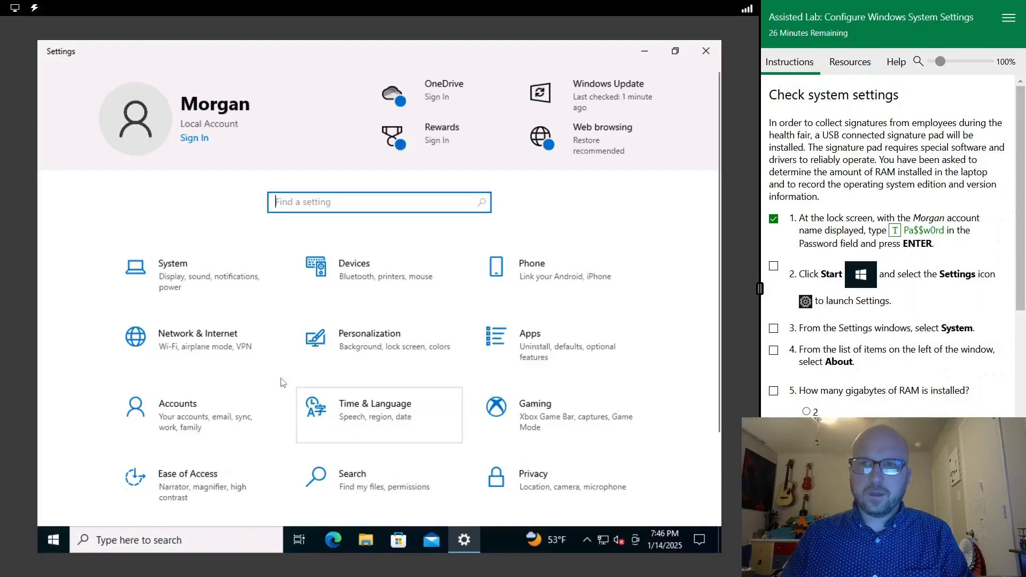
pyautogui.click(175, 265)
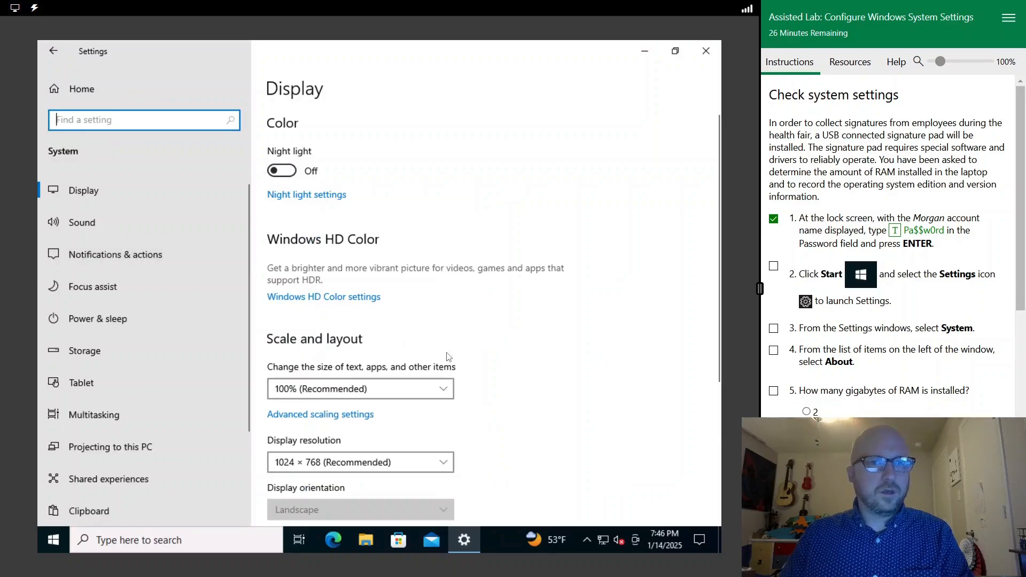
pyautogui.scroll(-3, 114, 404)
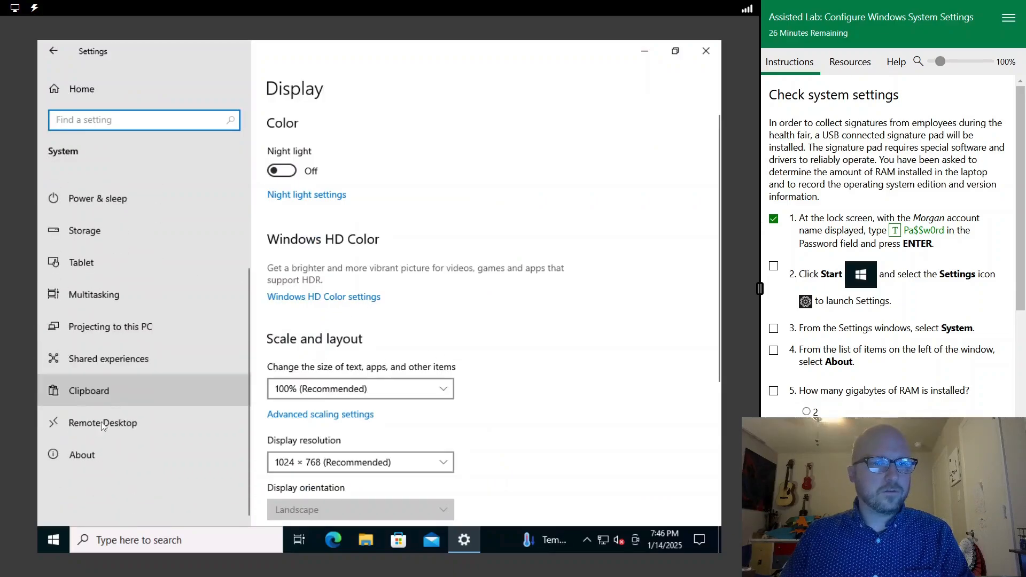
pyautogui.click(92, 453)
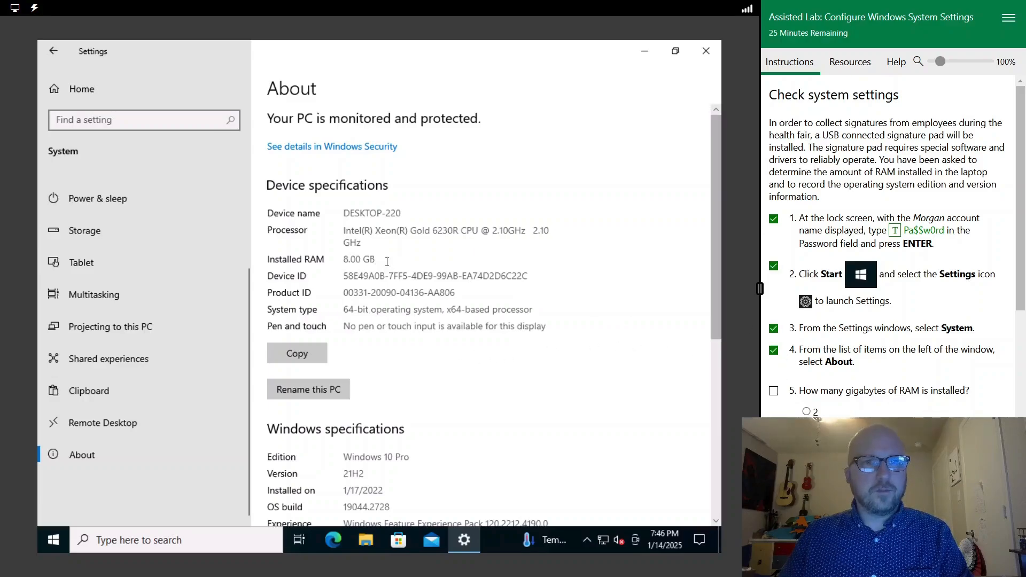
# Read the installed RAM in the device specifications, and check off question 5 about the gigabytes of RAM
pyautogui.moveTo(388, 262); pyautogui.dragTo(308, 264)
pyautogui.scroll(-1, 844, 385)
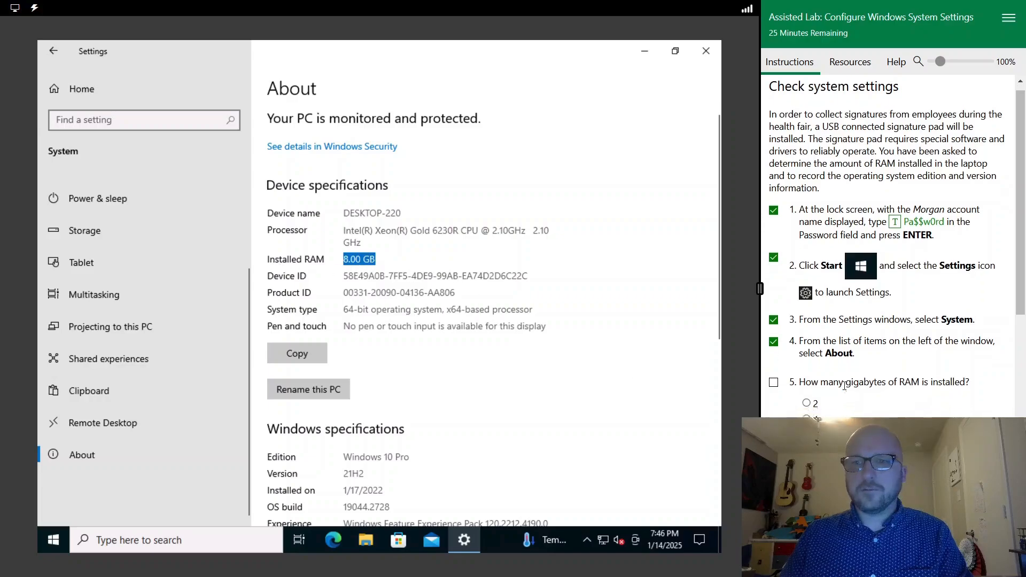
pyautogui.scroll(-2, 844, 386)
pyautogui.click(773, 257)
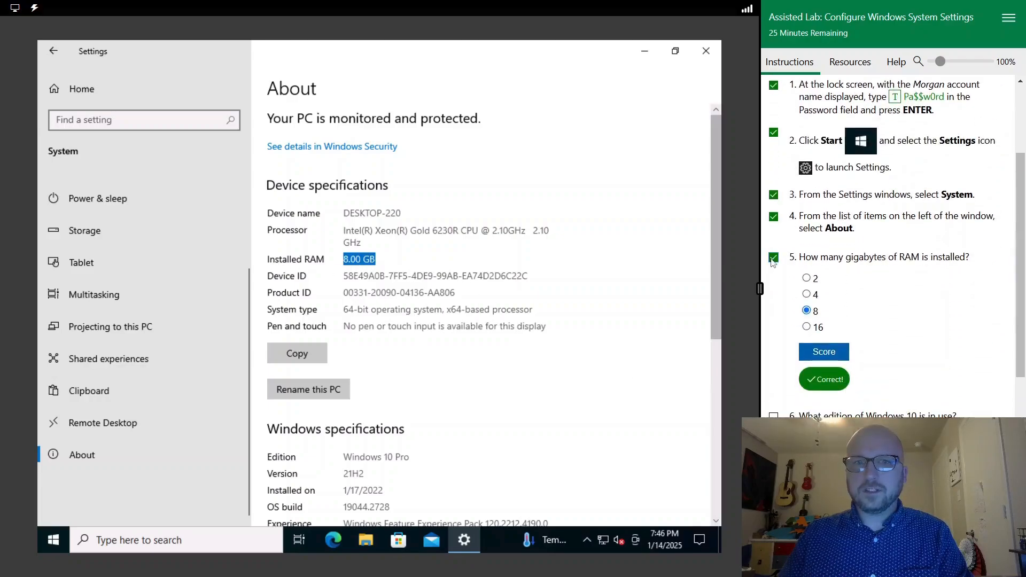
# Read the edition and version in the Windows specifications, and check off questions 6 and 7
pyautogui.scroll(-1, 893, 308)
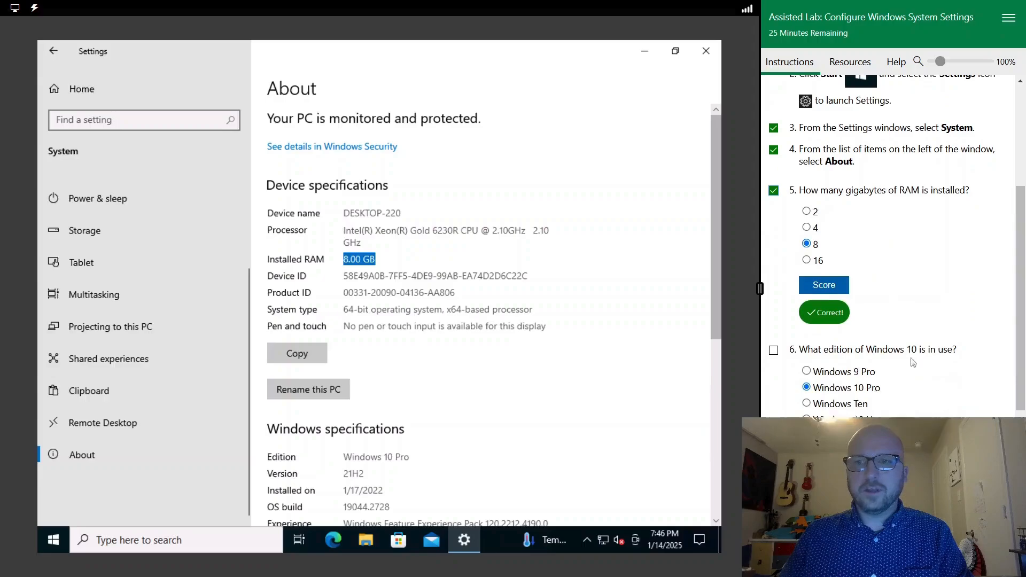
pyautogui.tripleClick(887, 372)
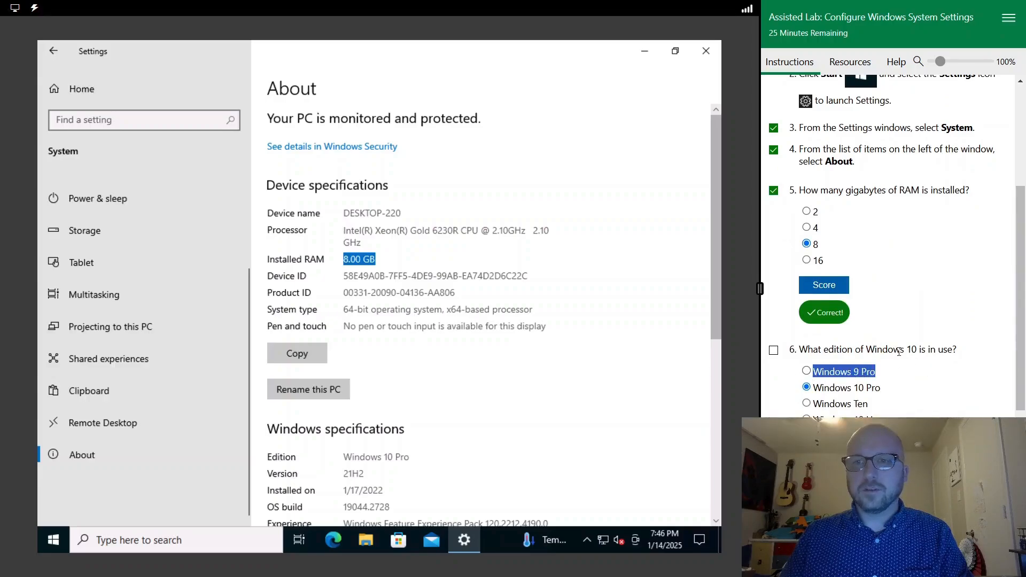
pyautogui.scroll(-6, 406, 384)
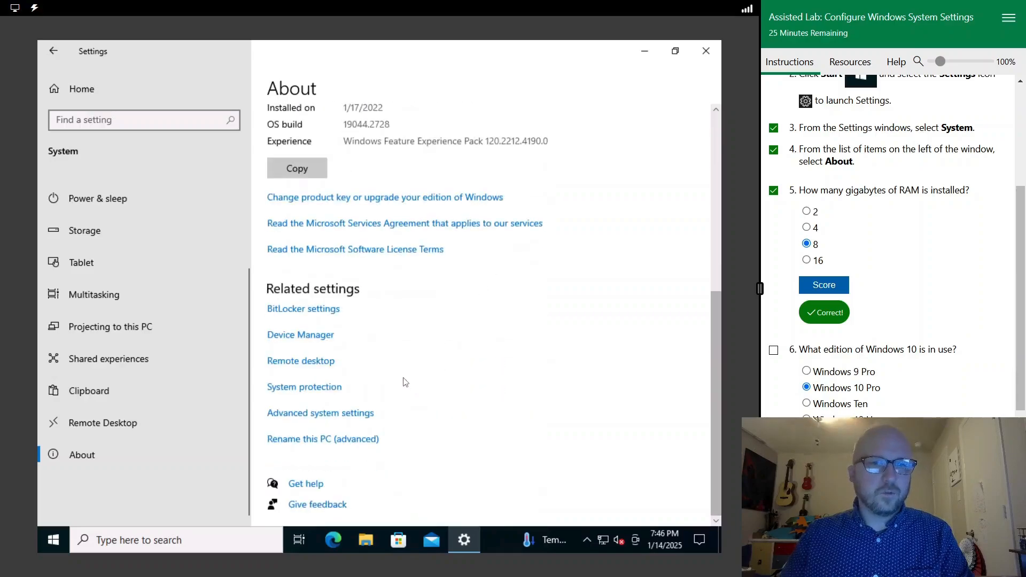
pyautogui.scroll(3, 415, 232)
pyautogui.moveTo(411, 220); pyautogui.dragTo(293, 225)
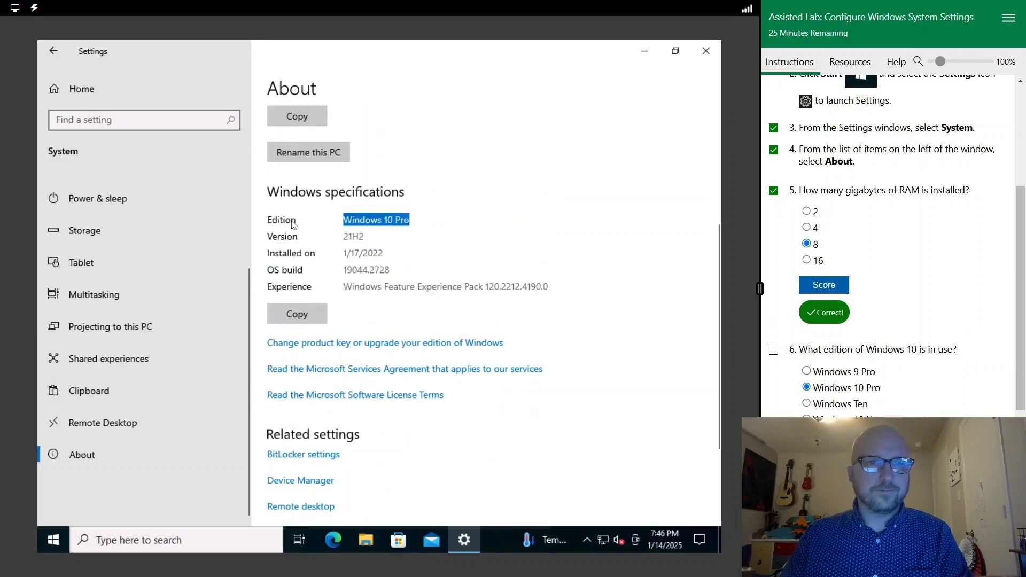
pyautogui.moveTo(378, 238); pyautogui.dragTo(342, 238)
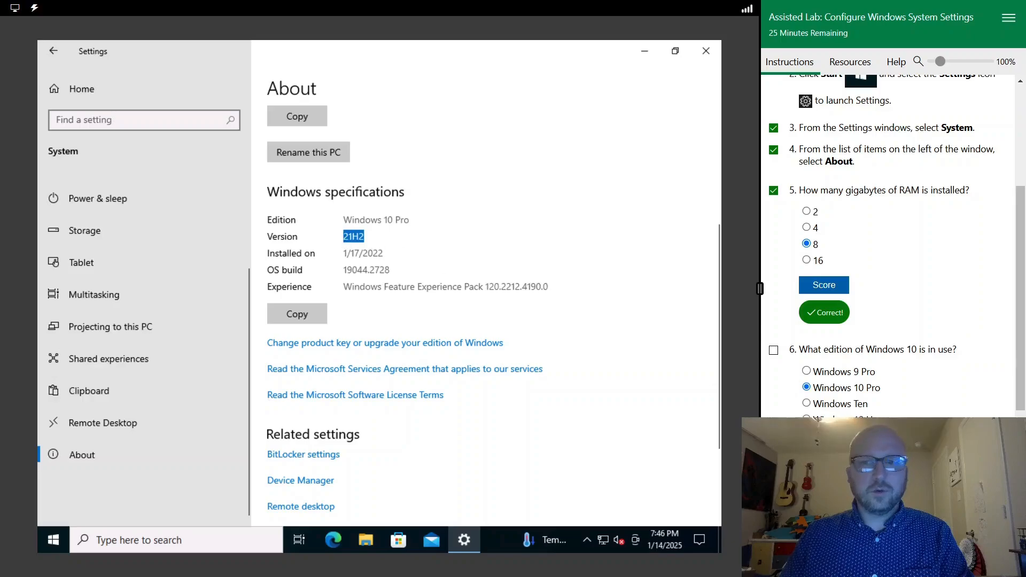
pyautogui.scroll(-3, 887, 246)
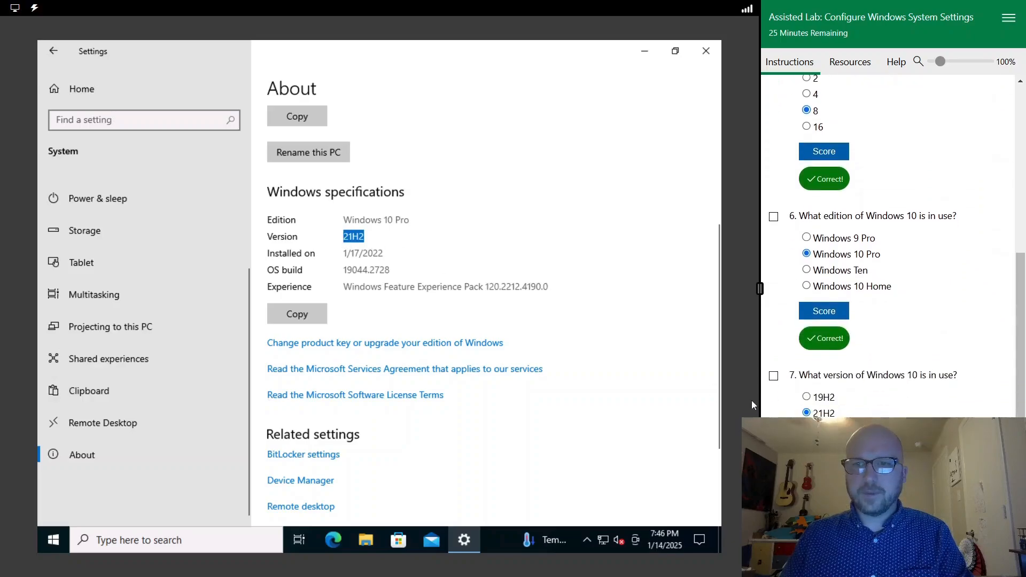
pyautogui.scroll(-2, 927, 411)
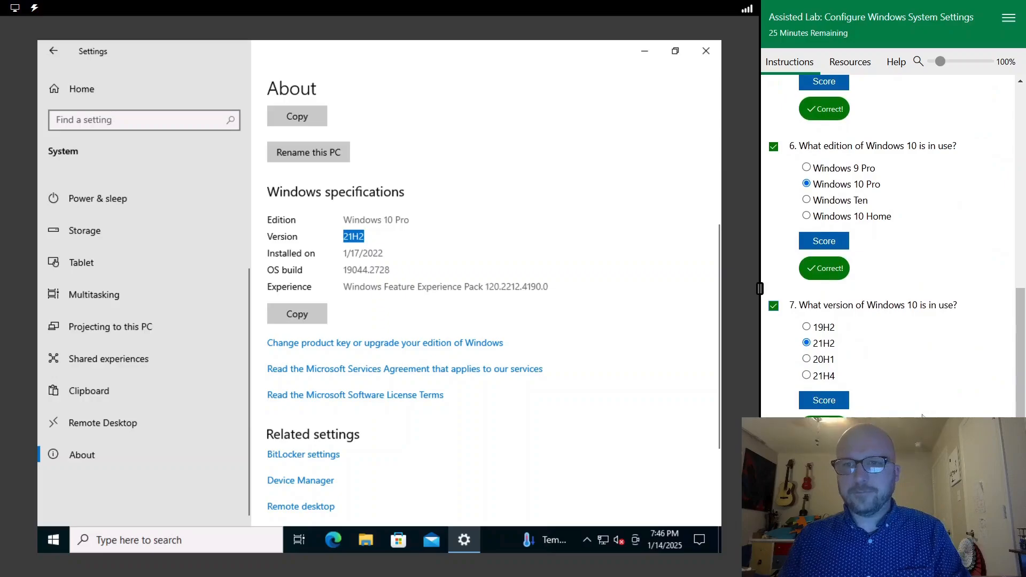
# Close Settings, advance the lab to Change power options, and read its scenario
pyautogui.click(703, 49)
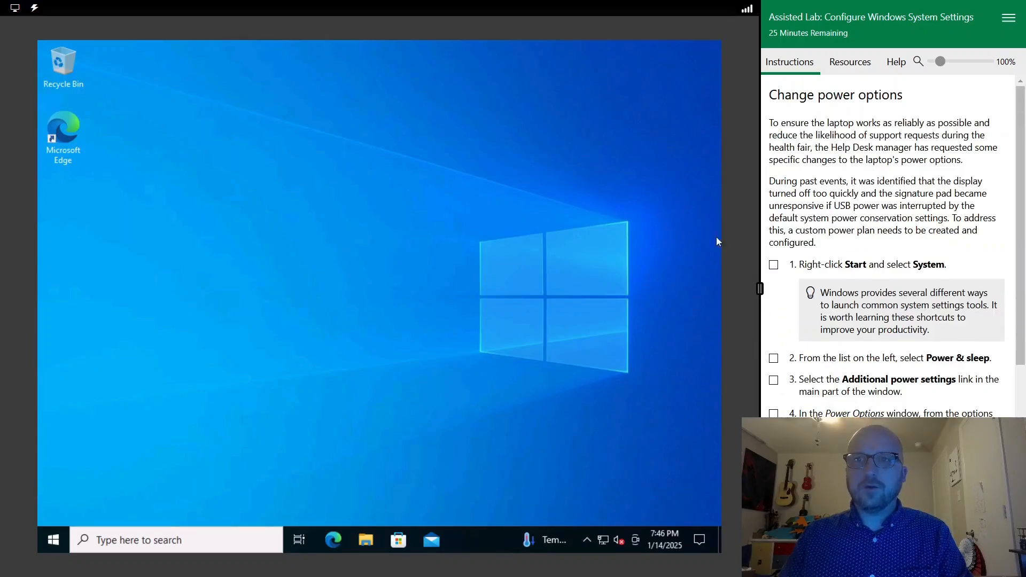
pyautogui.moveTo(795, 122); pyautogui.dragTo(927, 122)
pyautogui.click(864, 140)
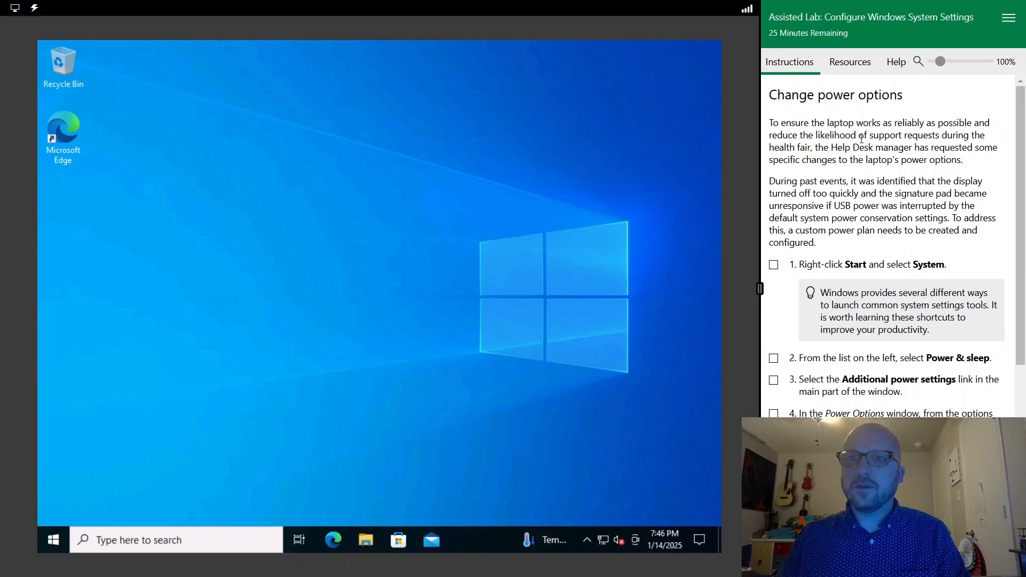
pyautogui.moveTo(843, 123); pyautogui.dragTo(864, 250)
pyautogui.click(856, 221)
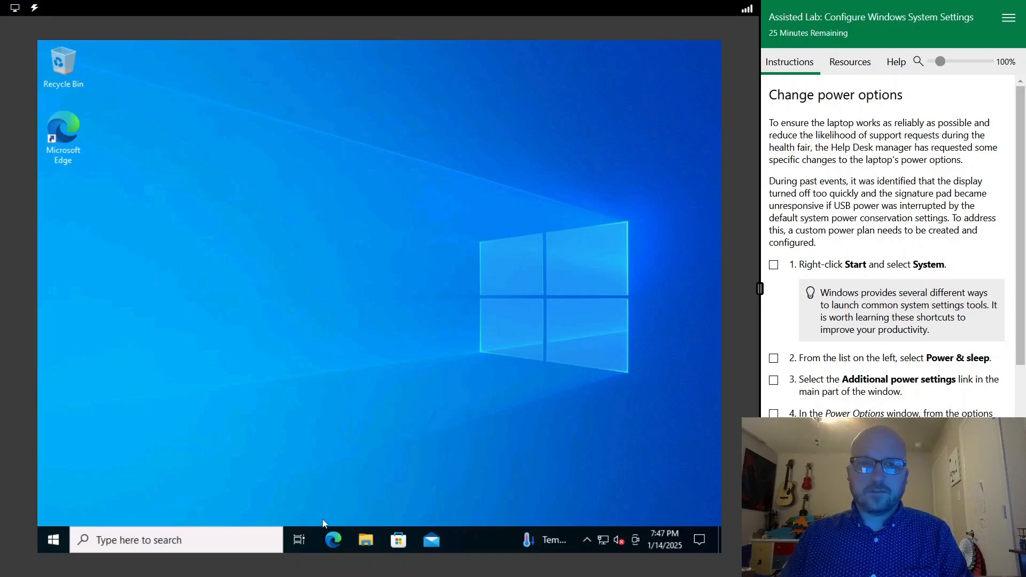
# Open the System settings through the Start shortcut list, and check off instruction 1
pyautogui.rightClick(51, 541)
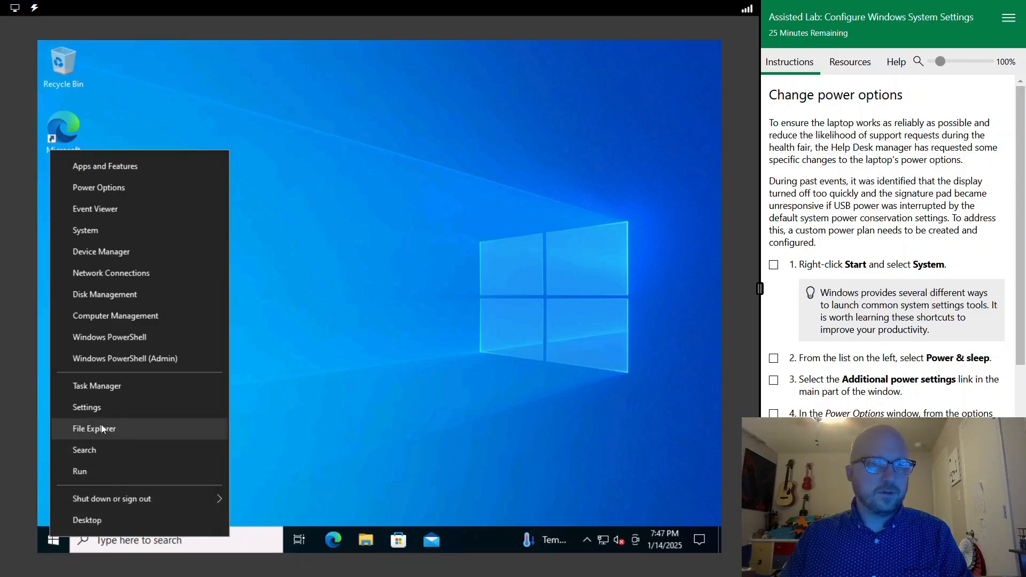
pyautogui.click(127, 227)
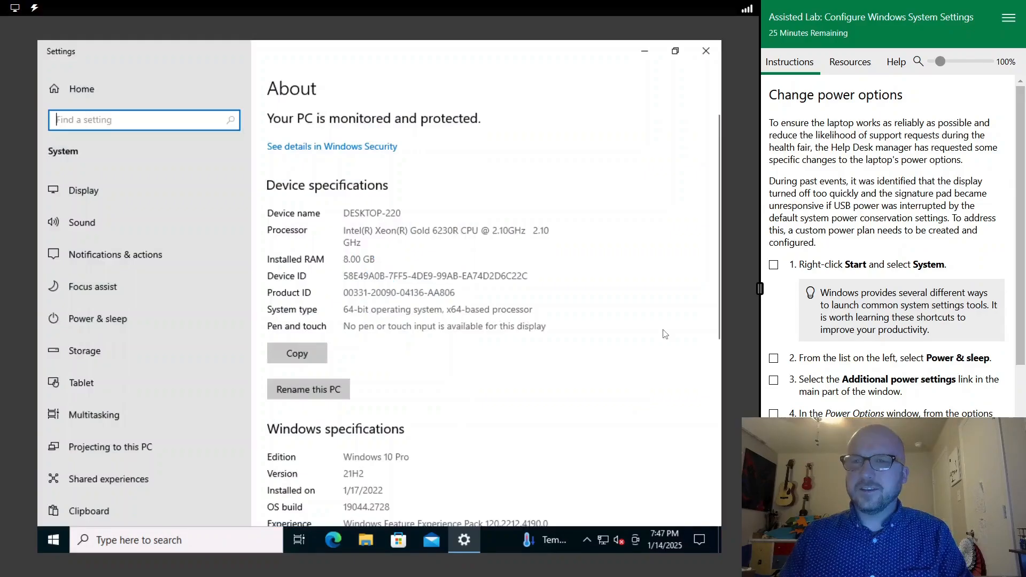
pyautogui.click(773, 264)
pyautogui.scroll(-1, 847, 297)
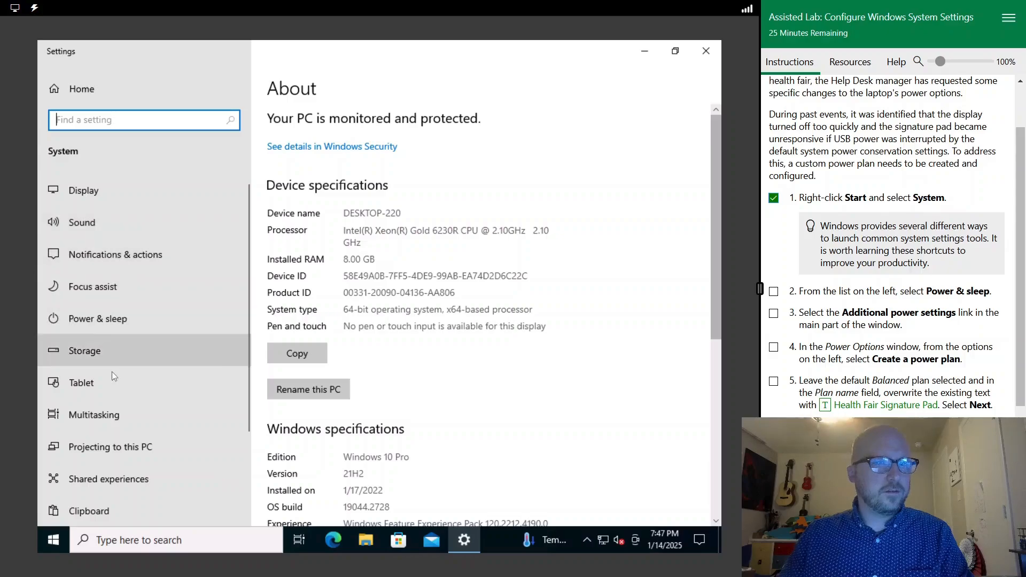
# From the additional power settings of Power & sleep, start a Balanced-based power plan named Health Fair Signature Pad
pyautogui.click(105, 316)
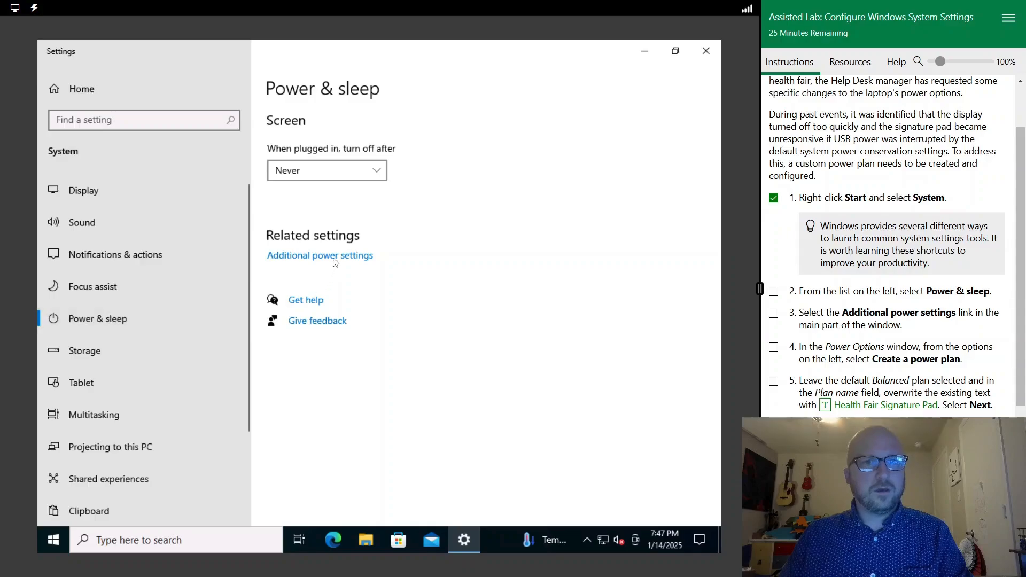
pyautogui.click(336, 261)
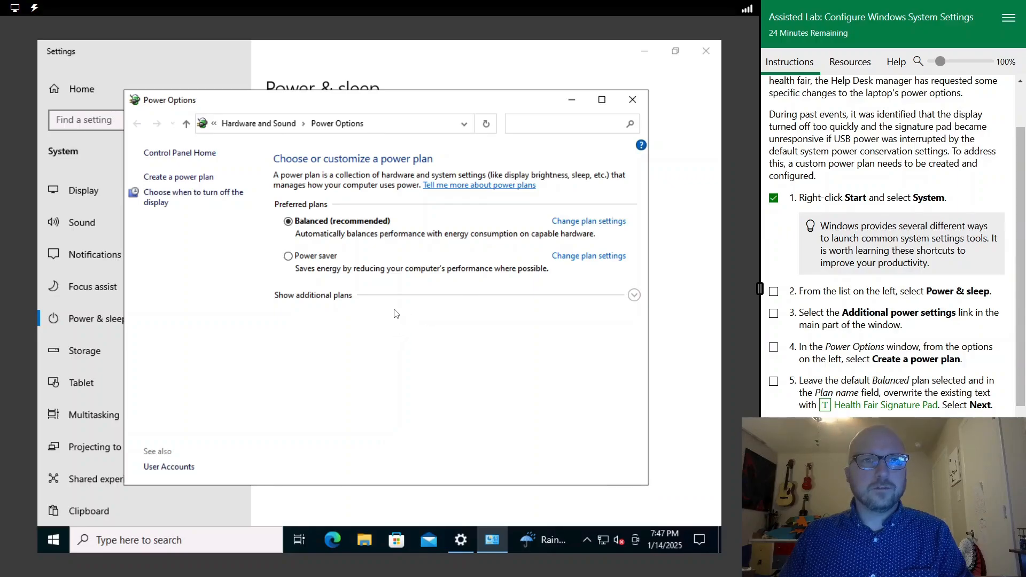
pyautogui.click(189, 179)
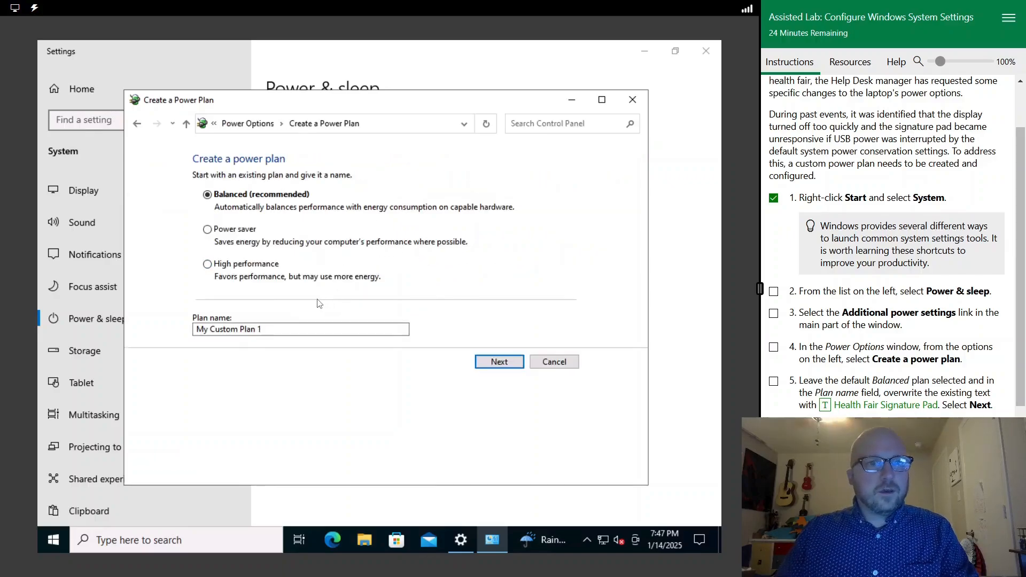
pyautogui.tripleClick(305, 328)
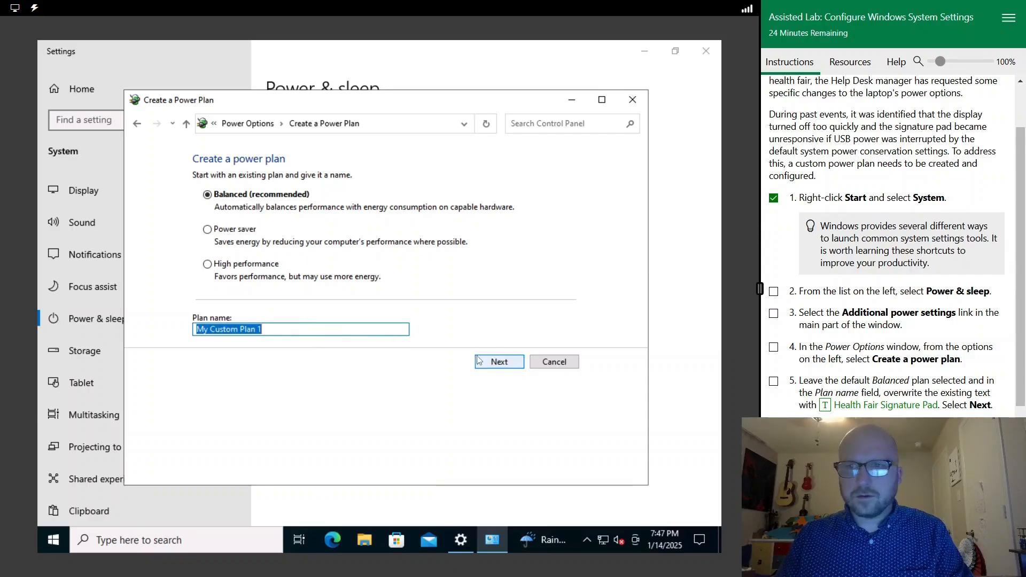
pyautogui.scroll(-2, 856, 410)
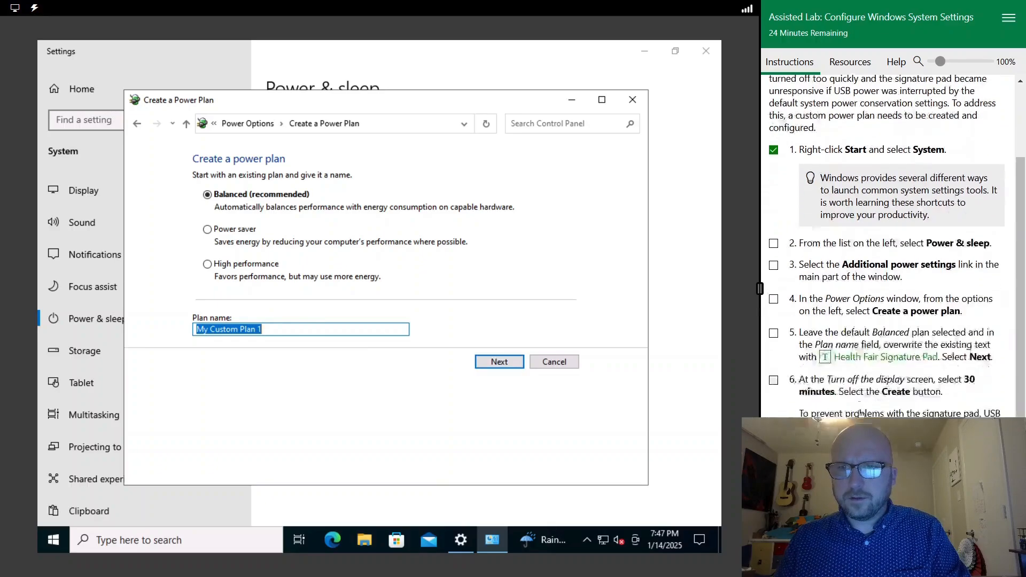
pyautogui.click(865, 342)
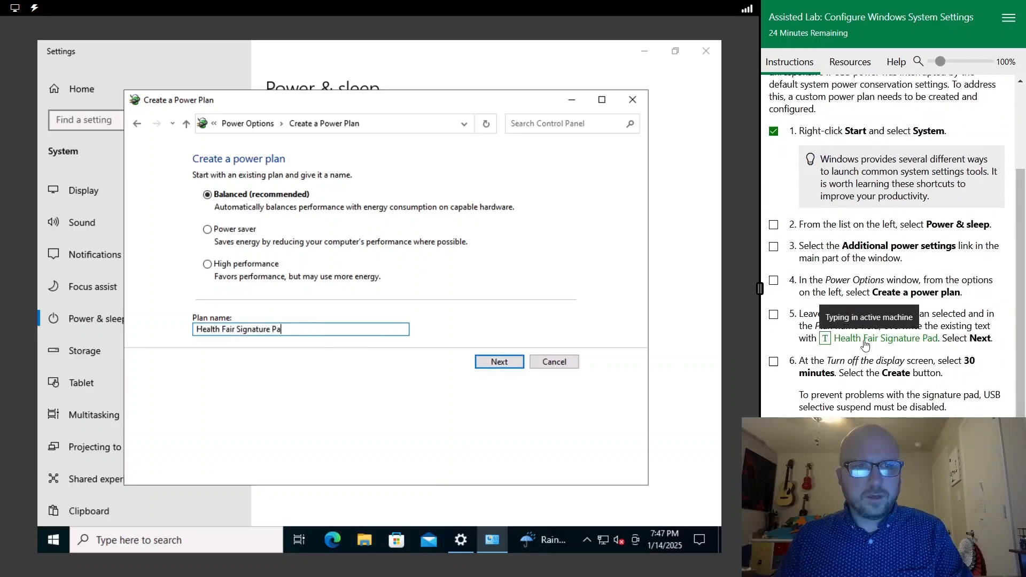
pyautogui.click(496, 367)
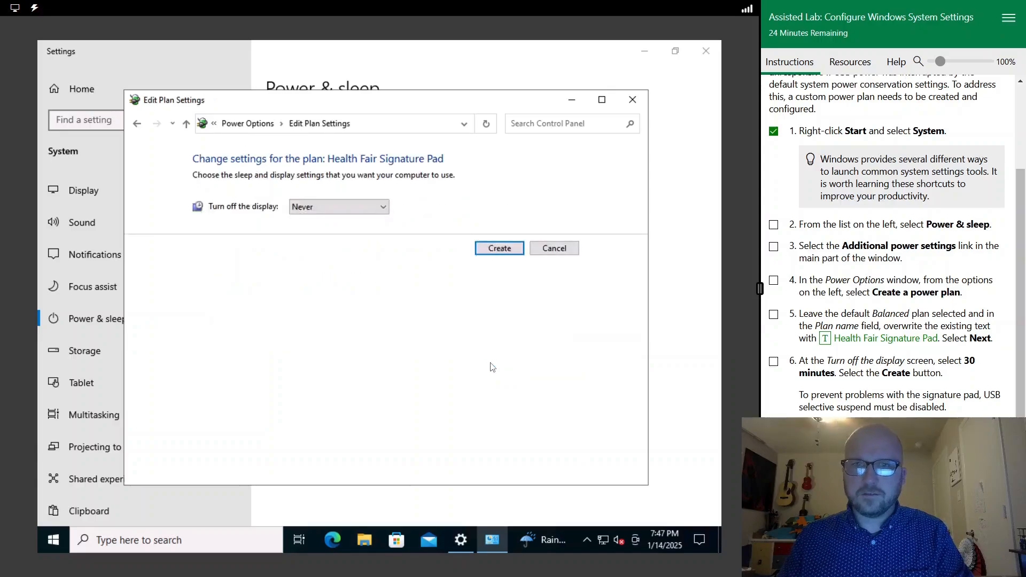
# Set the new plan to turn off the display after 30 minutes, and create the plan
pyautogui.click(301, 203)
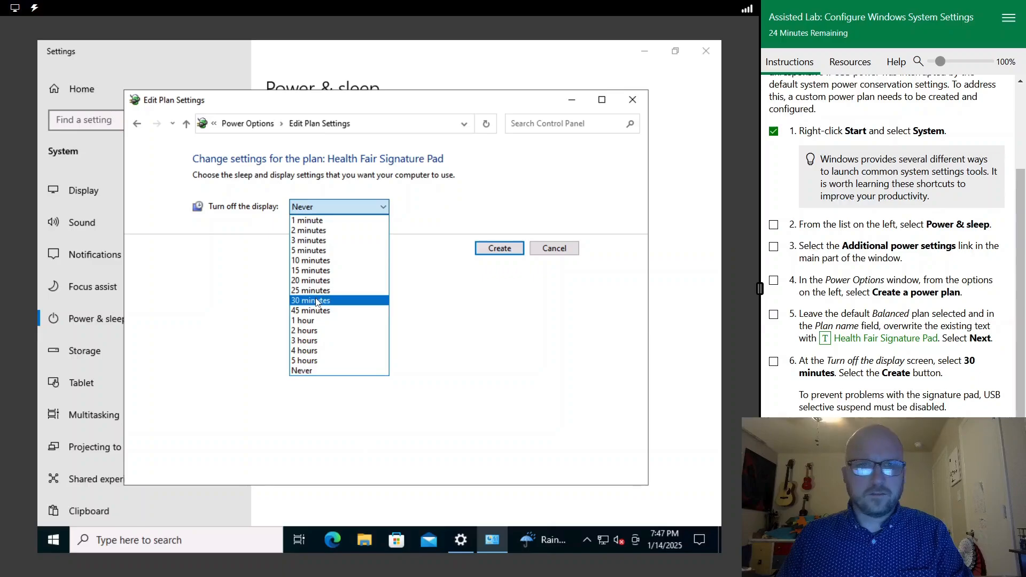
pyautogui.click(317, 302)
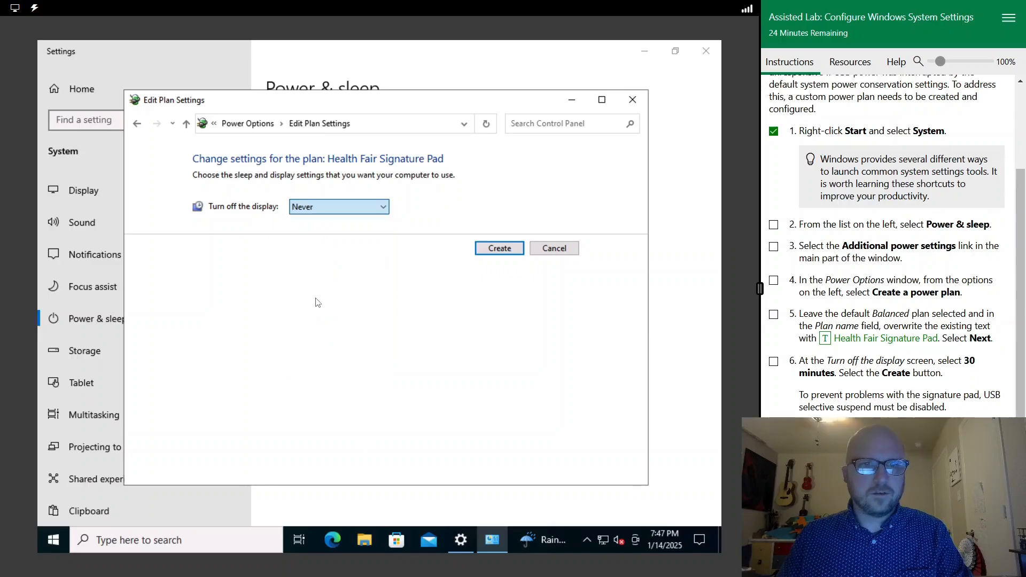
pyautogui.click(494, 252)
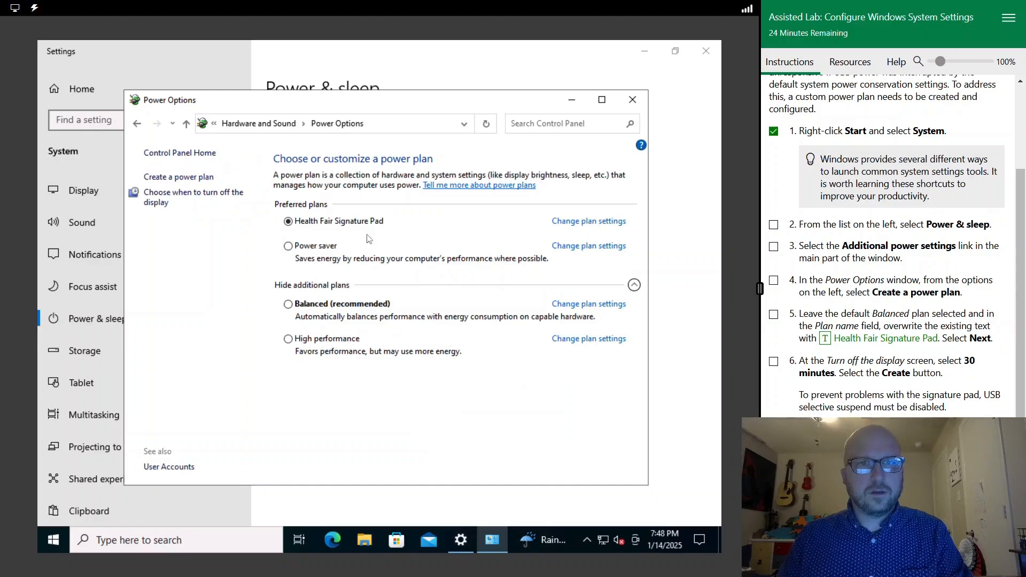
# Open the advanced power settings of the Health Fair Signature Pad plan, and check off instructions 2 to 7
pyautogui.click(567, 222)
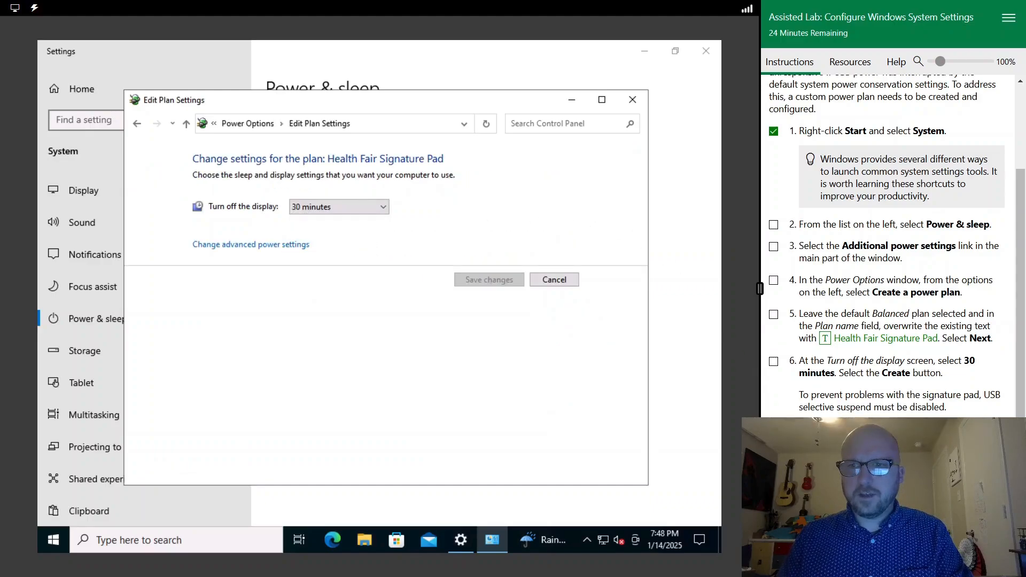
pyautogui.click(287, 246)
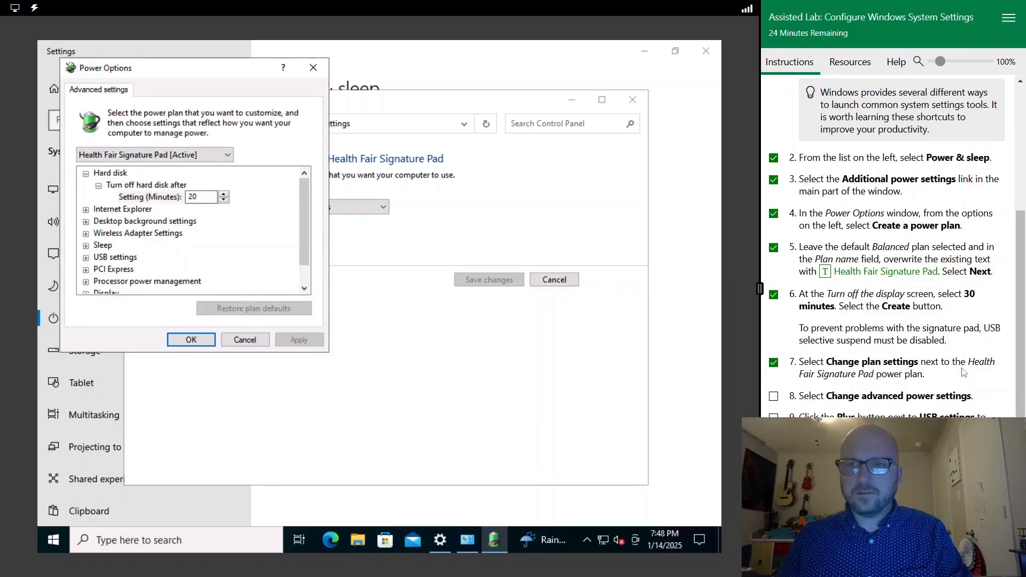
pyautogui.scroll(-1, 963, 373)
# Reread the scenario on display turn-off and USB power interruption, and return to the instructions on USB settings
pyautogui.scroll(5, 845, 382)
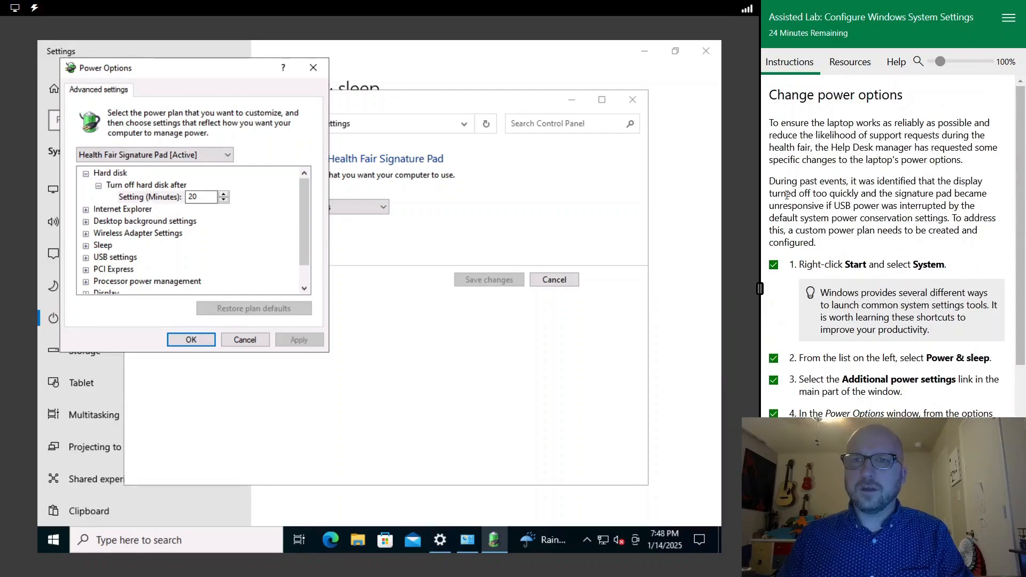
pyautogui.moveTo(799, 194)
pyautogui.mouseDown()
pyautogui.moveTo(917, 196)
pyautogui.moveTo(887, 218)
pyautogui.moveTo(873, 210)
pyautogui.moveTo(909, 206)
pyautogui.moveTo(866, 218)
pyautogui.moveTo(920, 217)
pyautogui.mouseUp()
pyautogui.click(855, 215)
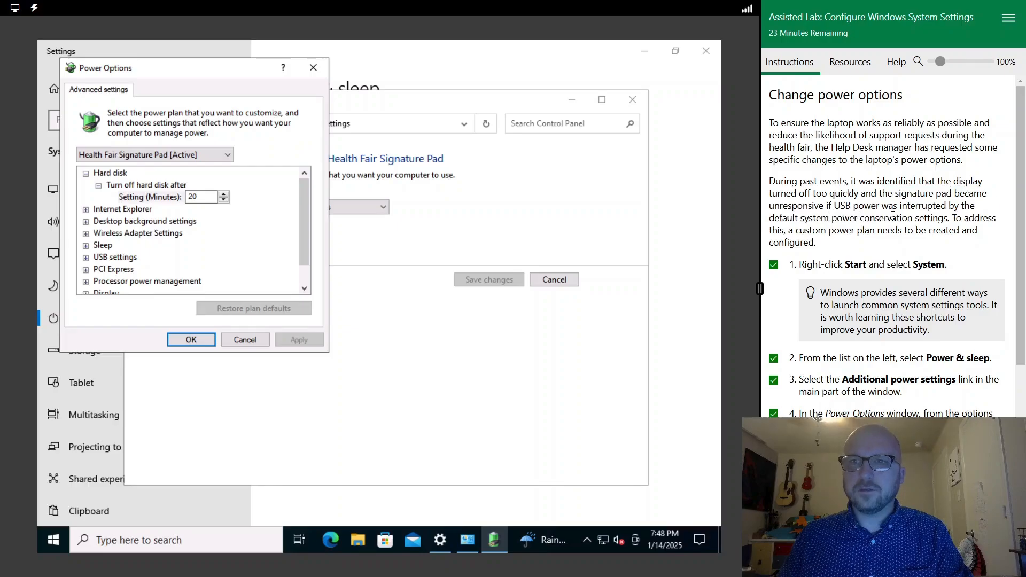
pyautogui.scroll(-5, 866, 376)
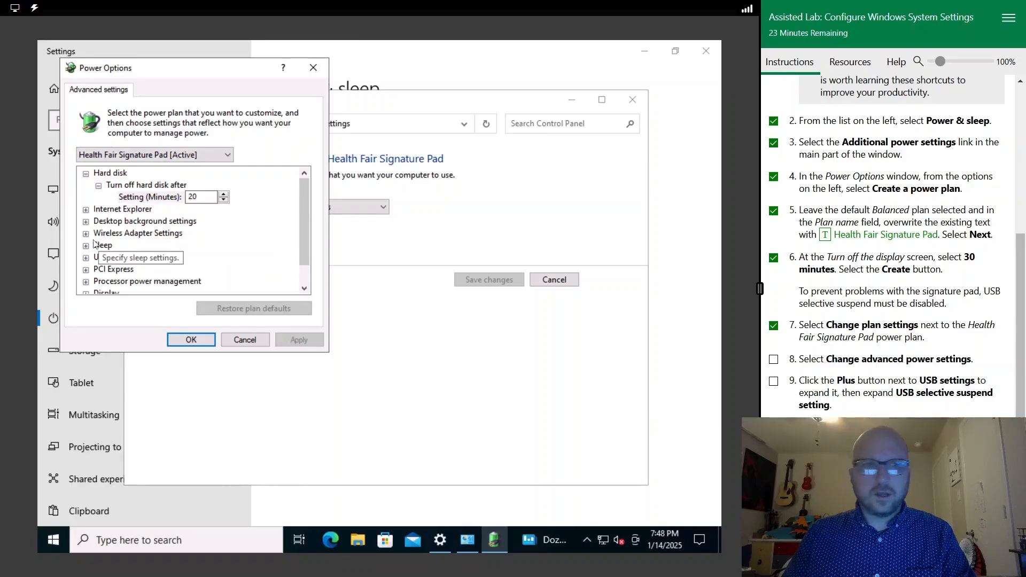
# Disable the USB selective suspend setting for the Health Fair Signature Pad plan, and apply and confirm the advanced settings
pyautogui.click(85, 257)
pyautogui.click(98, 270)
pyautogui.scroll(-2, 161, 251)
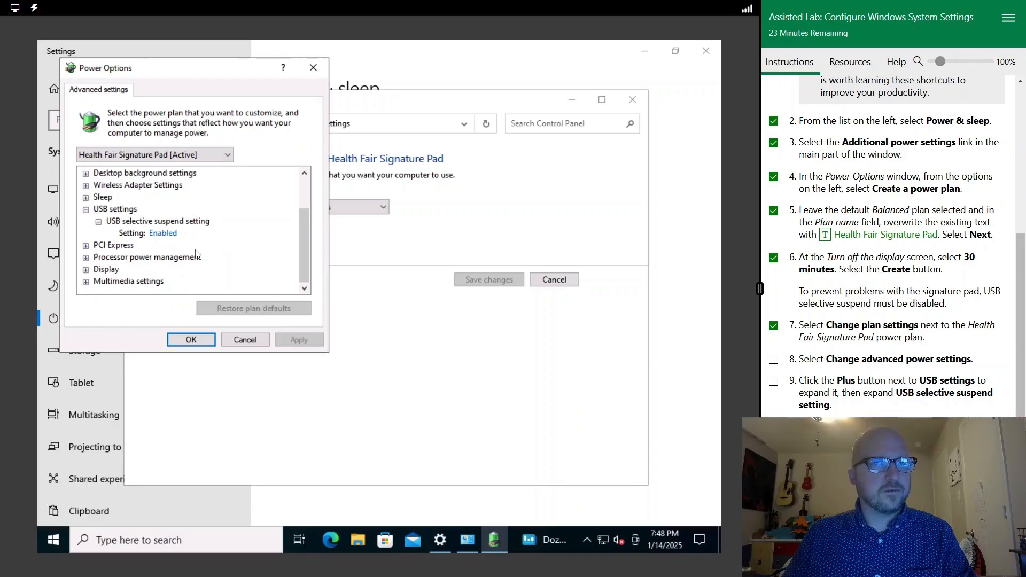
pyautogui.click(168, 234)
pyautogui.click(170, 234)
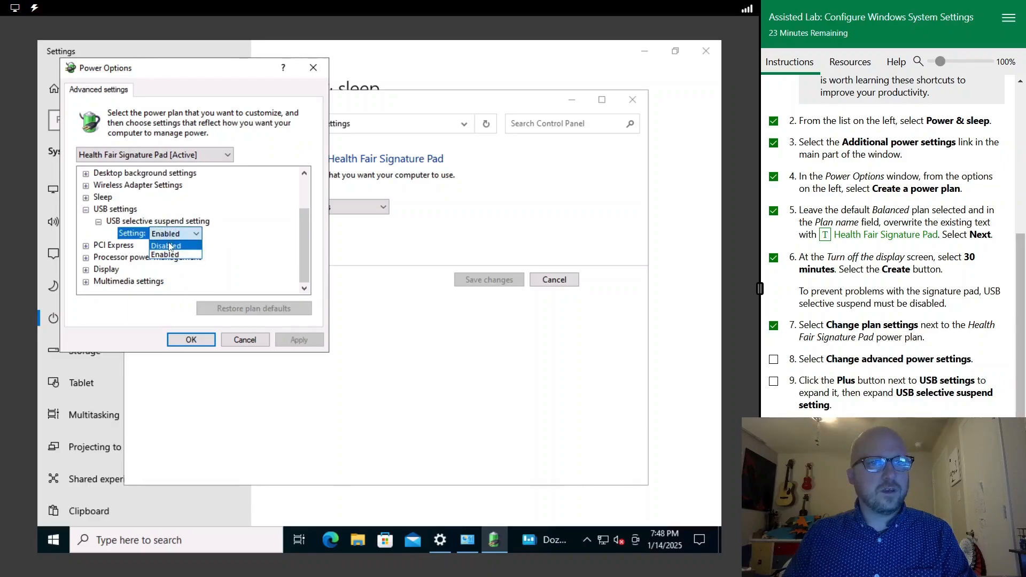
pyautogui.click(170, 247)
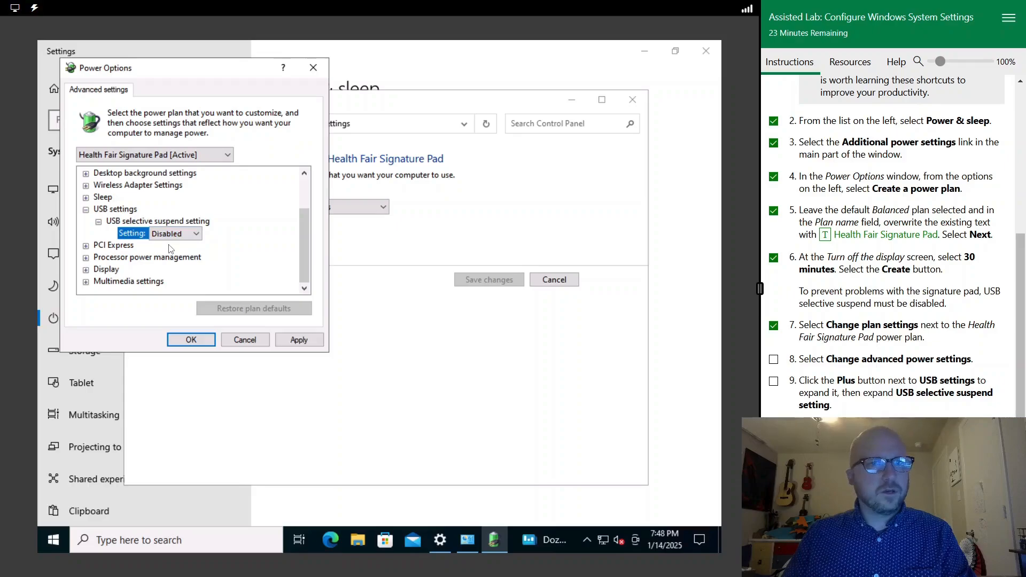
pyautogui.click(297, 340)
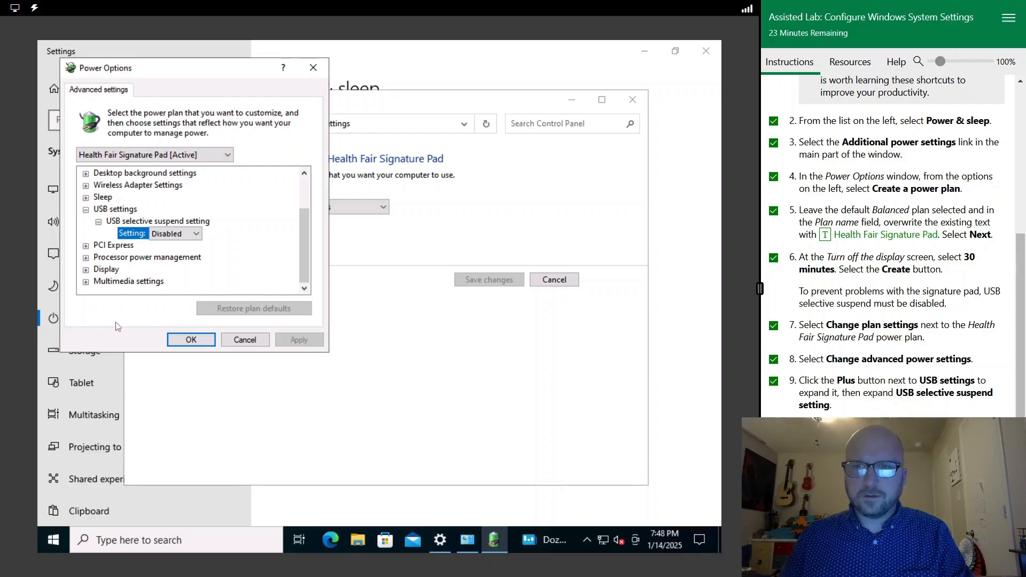
pyautogui.click(191, 340)
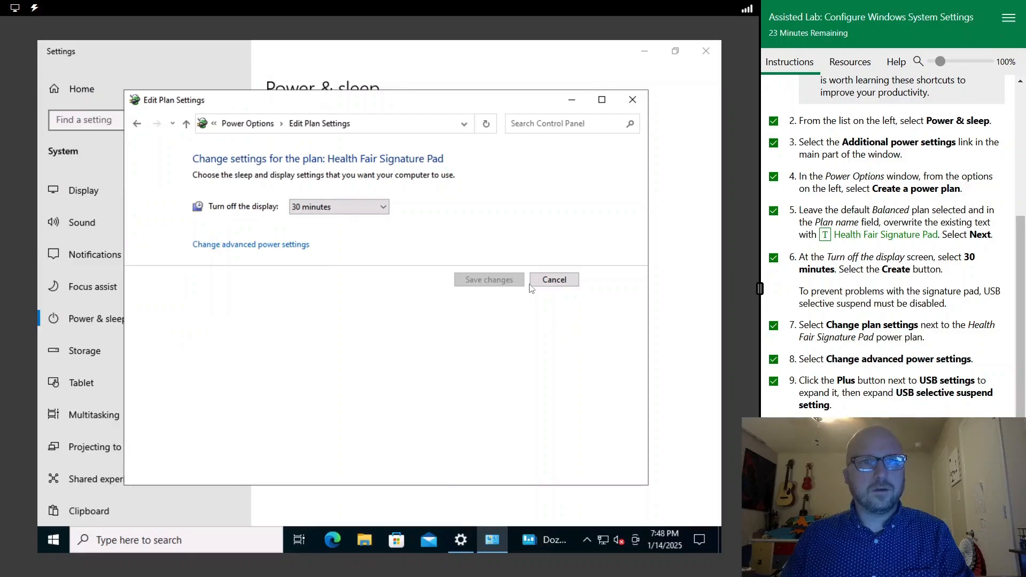
# Leave the plan editing page, check off the remaining power plan instructions, and continue to the Change display settings task
pyautogui.click(550, 281)
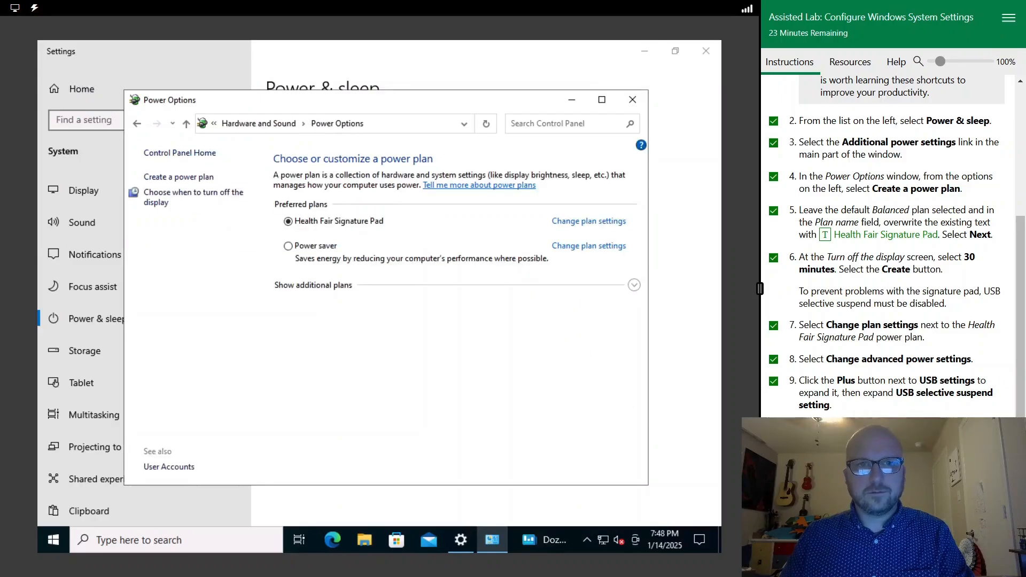
pyautogui.scroll(-2, 887, 240)
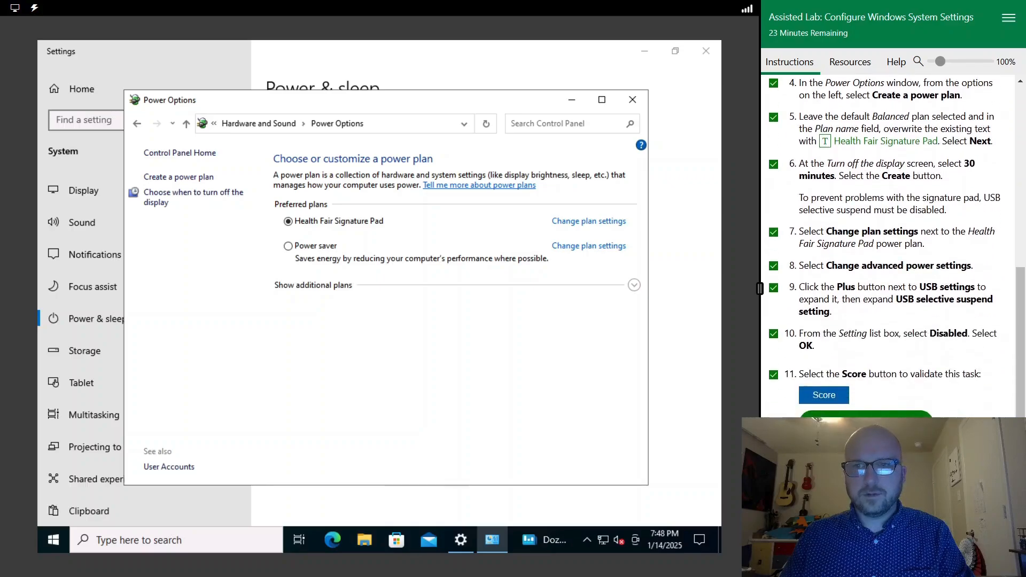
pyautogui.click(993, 562)
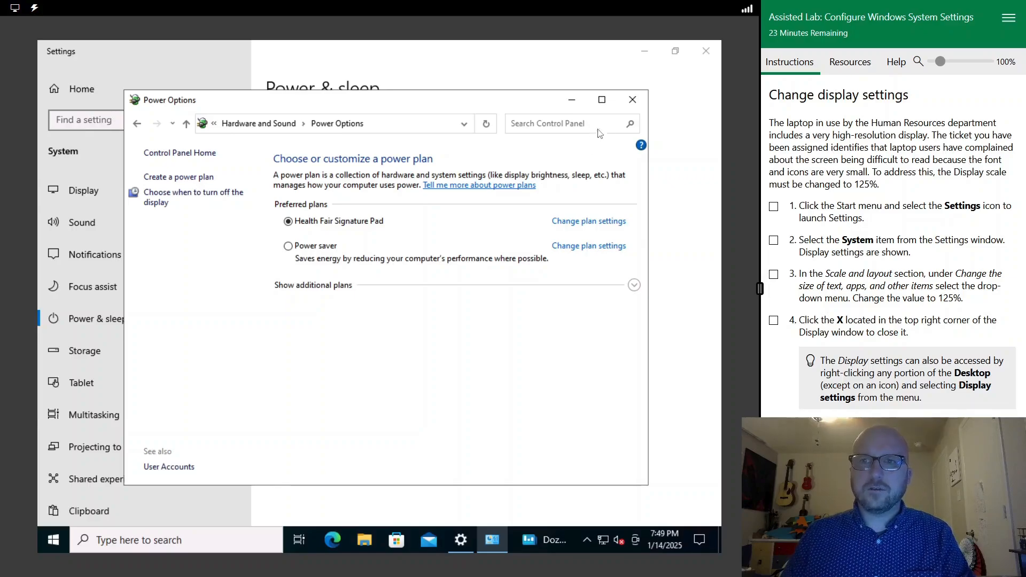
# Close the Power Options window and open the Display page of the System settings
pyautogui.click(631, 101)
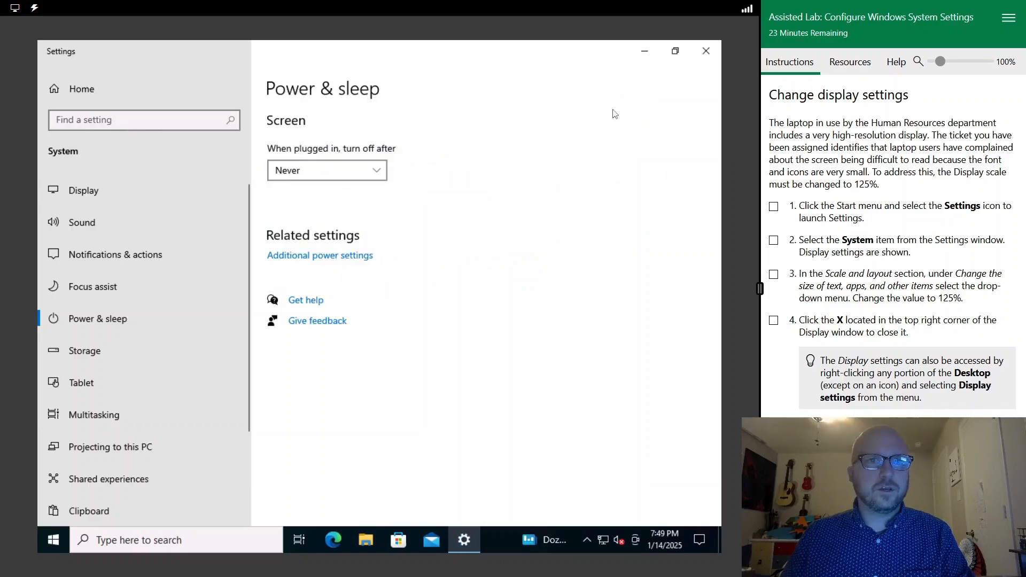
pyautogui.click(78, 89)
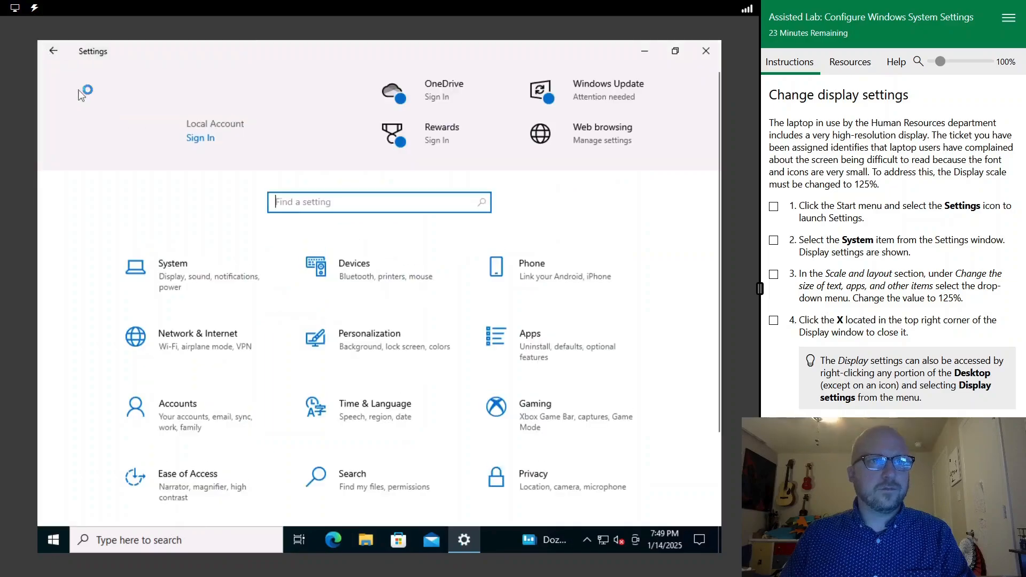
pyautogui.click(167, 266)
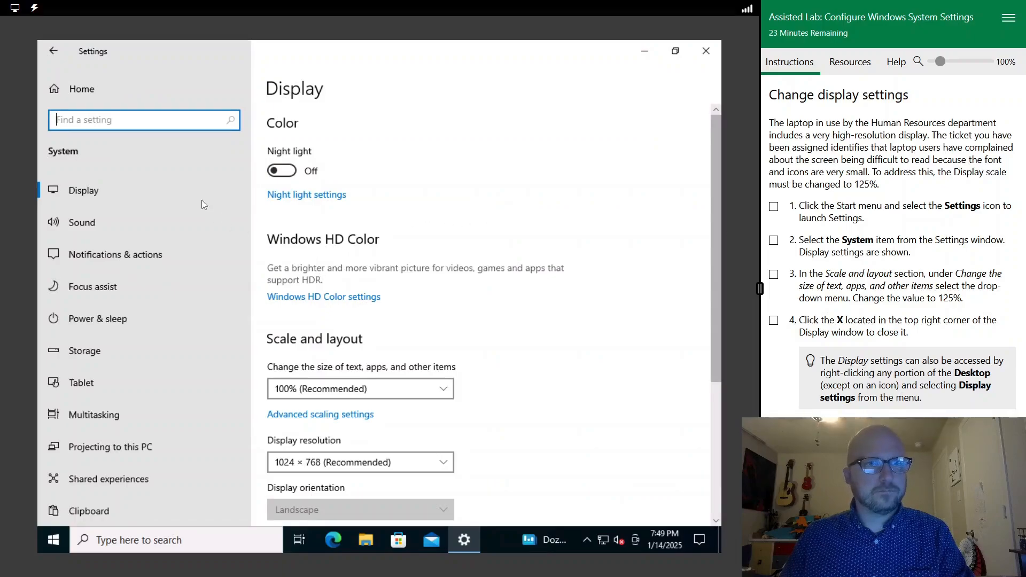
pyautogui.click(161, 188)
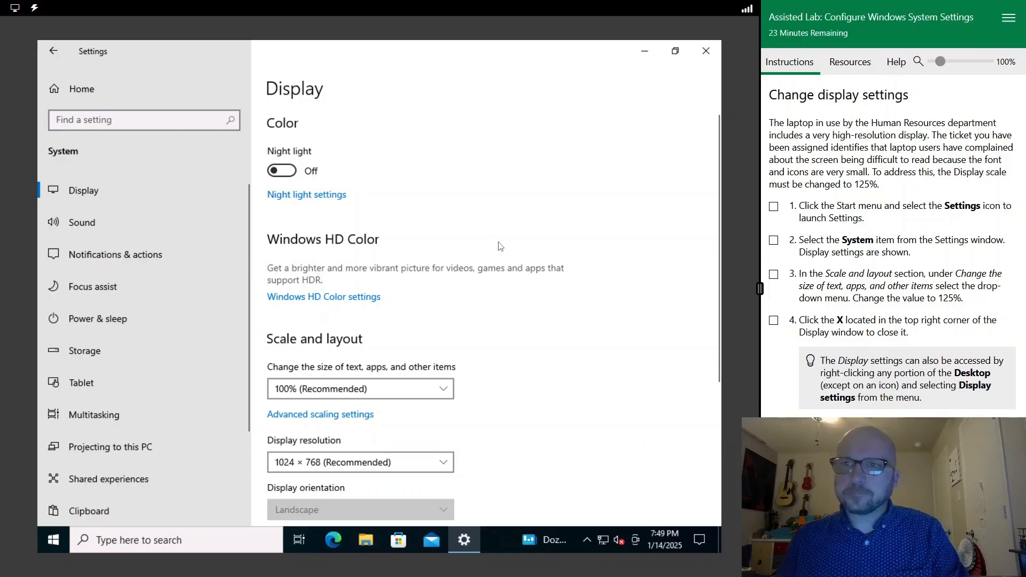
# Under Scale and layout, change the size of text, apps, and other items to 125%
pyautogui.scroll(-3, 497, 247)
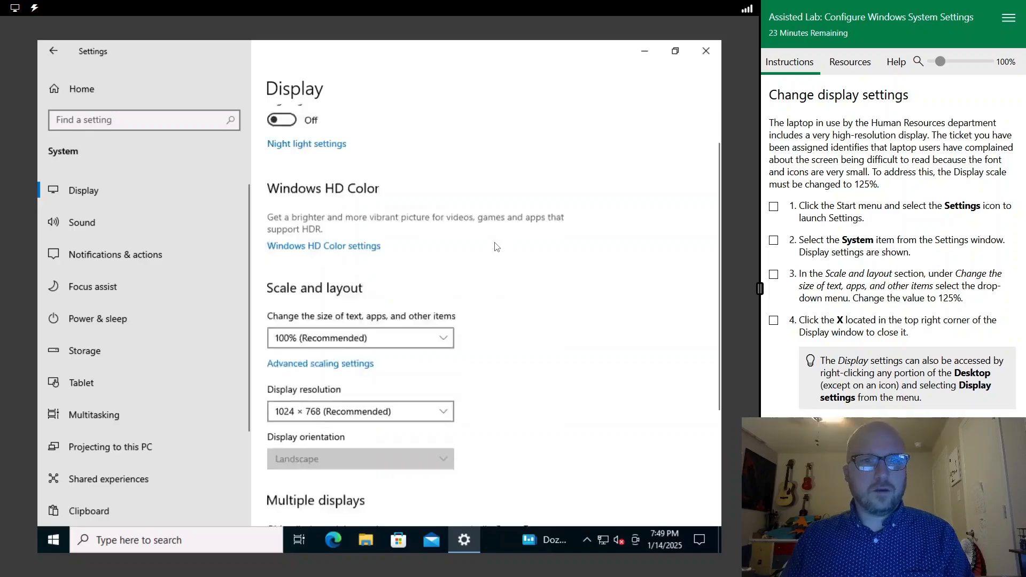
pyautogui.scroll(2, 492, 251)
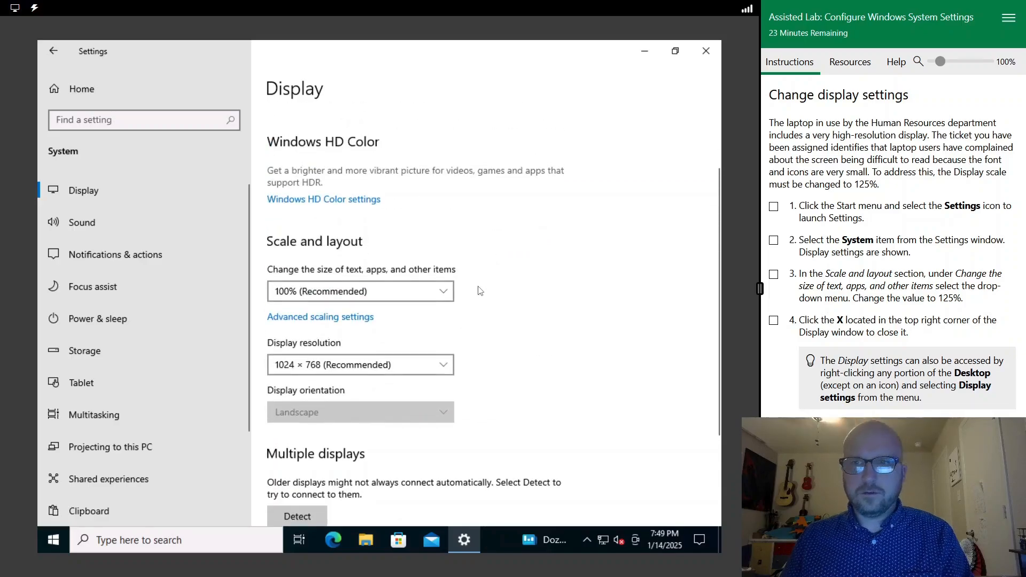
pyautogui.click(413, 292)
pyautogui.click(382, 312)
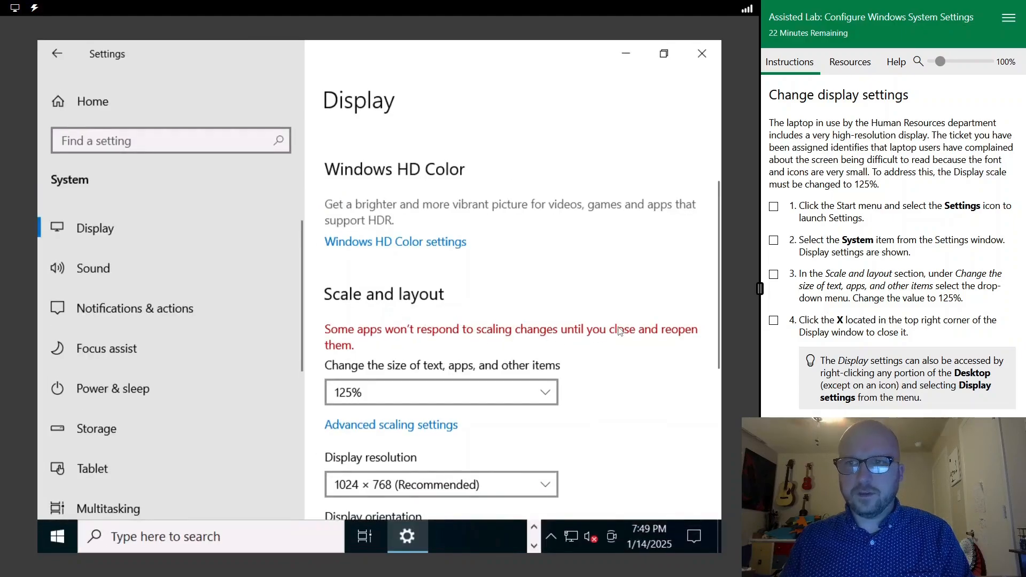
pyautogui.scroll(-5, 620, 331)
pyautogui.scroll(7, 625, 333)
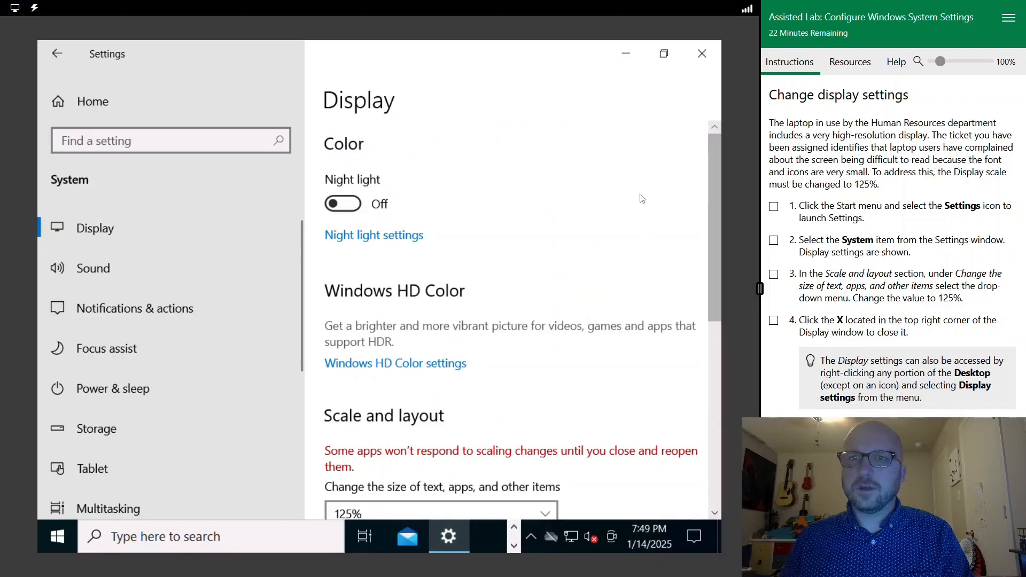
# Close Settings, check off display instructions 1 to 4, and continue to the comprehensive questions
pyautogui.click(702, 53)
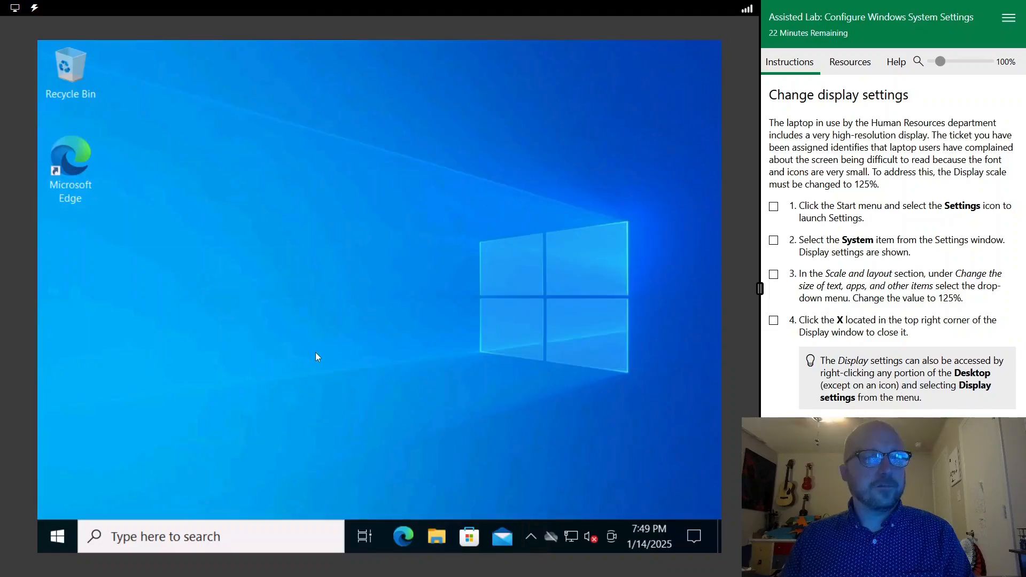
pyautogui.click(776, 322)
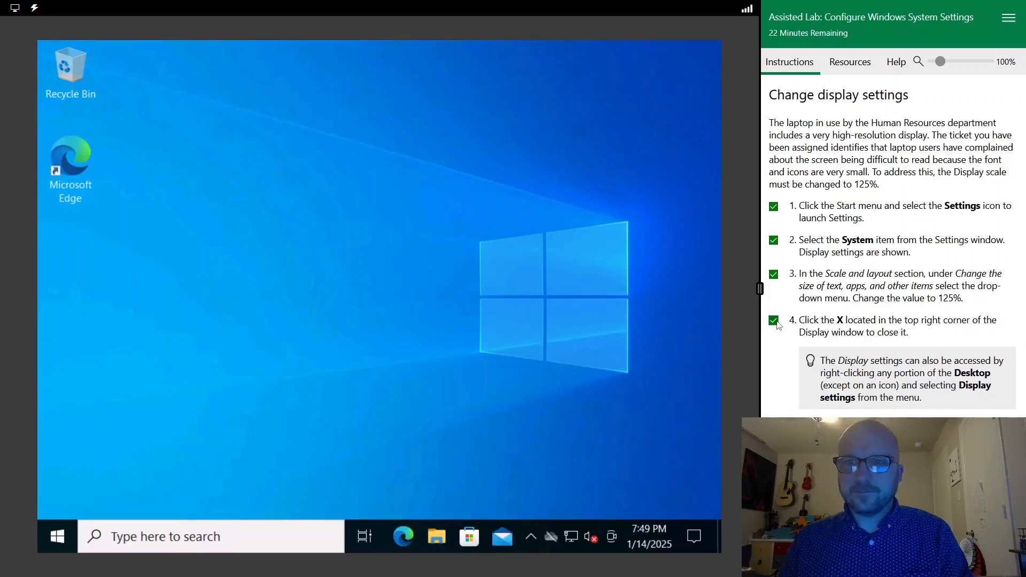
pyautogui.click(993, 563)
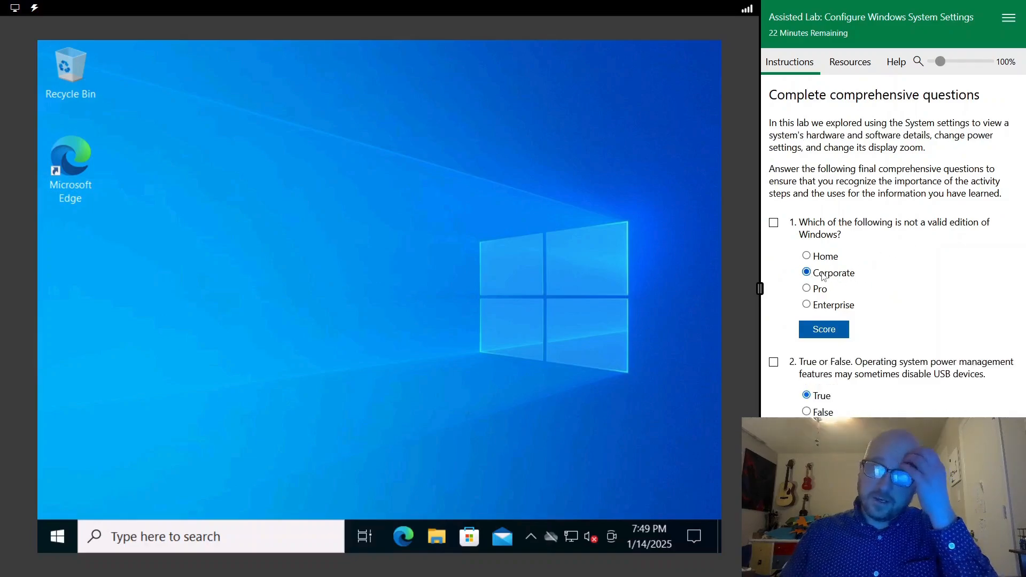
# Score Corporate as the invalid Windows edition and True for the USB power question, check both off, and continue to Grade lab
pyautogui.click(832, 333)
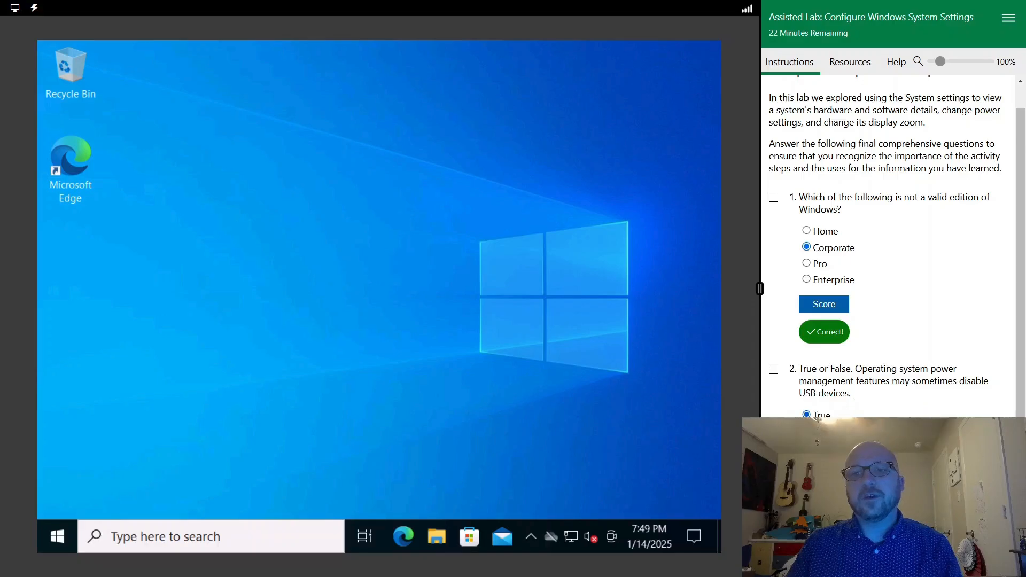
pyautogui.click(773, 370)
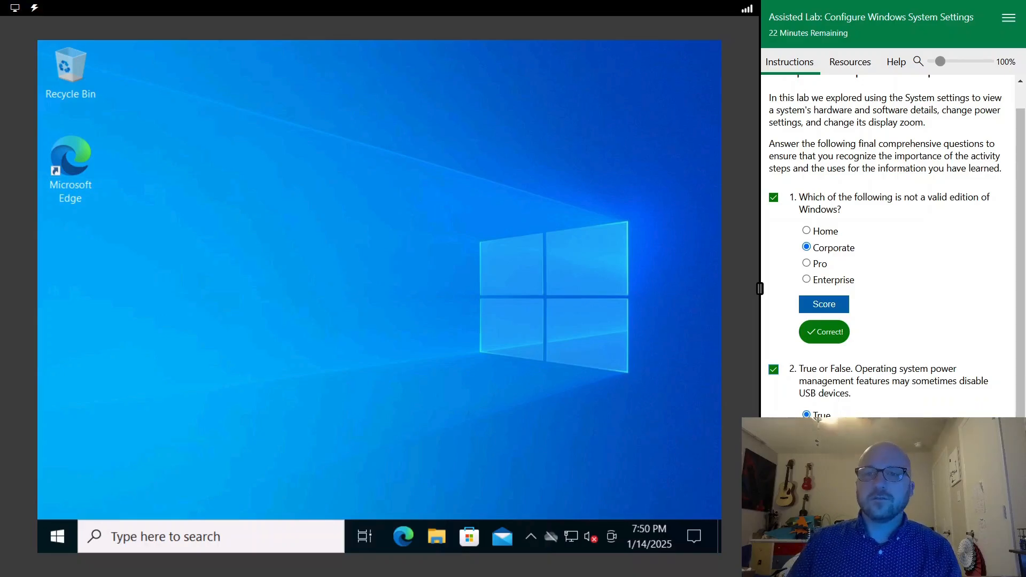
pyautogui.click(996, 562)
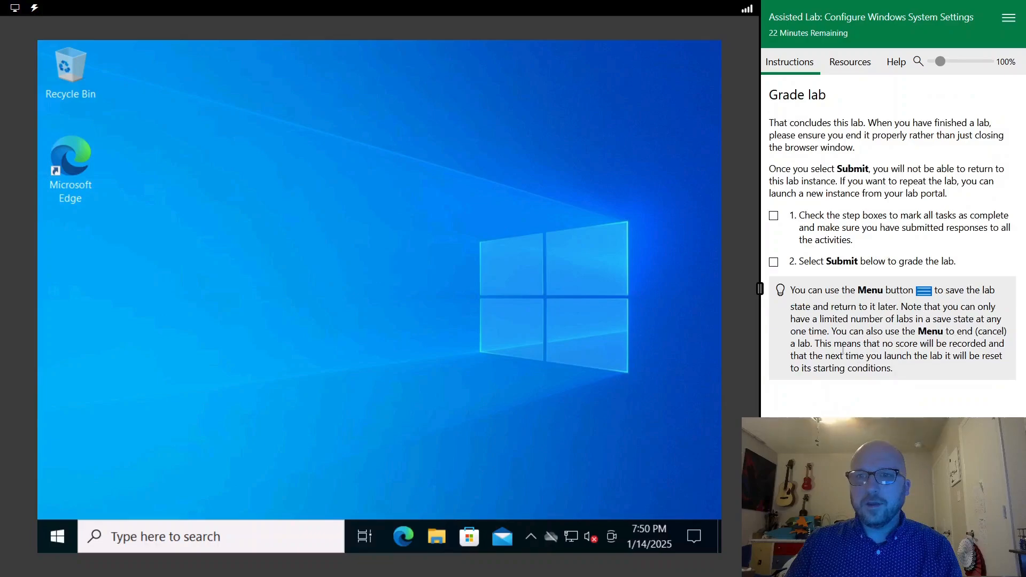